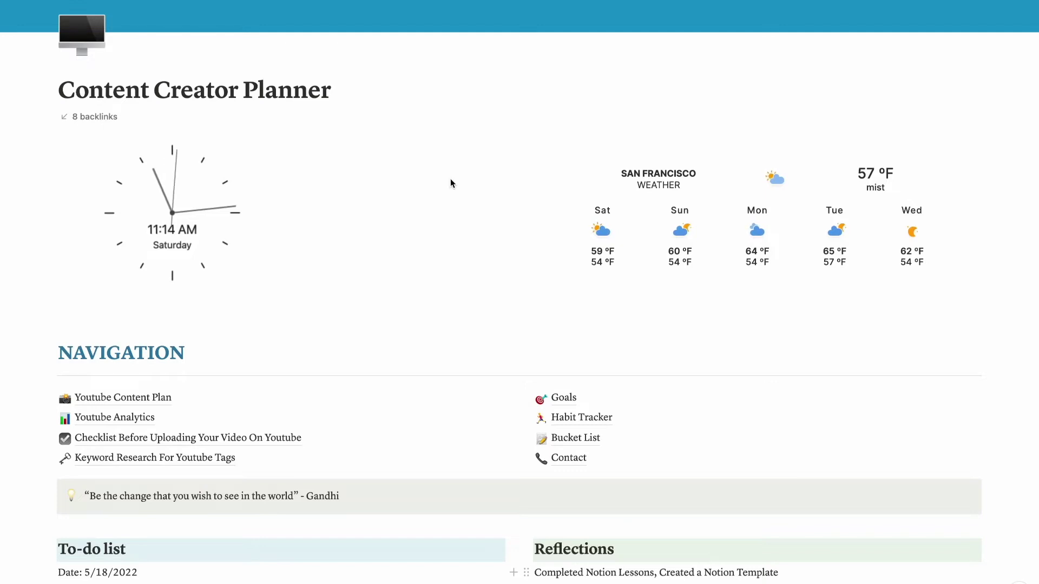
- Browse the planner page and briefly view its list of linking pages
{"action": "scroll", "coordinate": [488, 212], "scroll_direction": "down", "scroll_amount": 2}
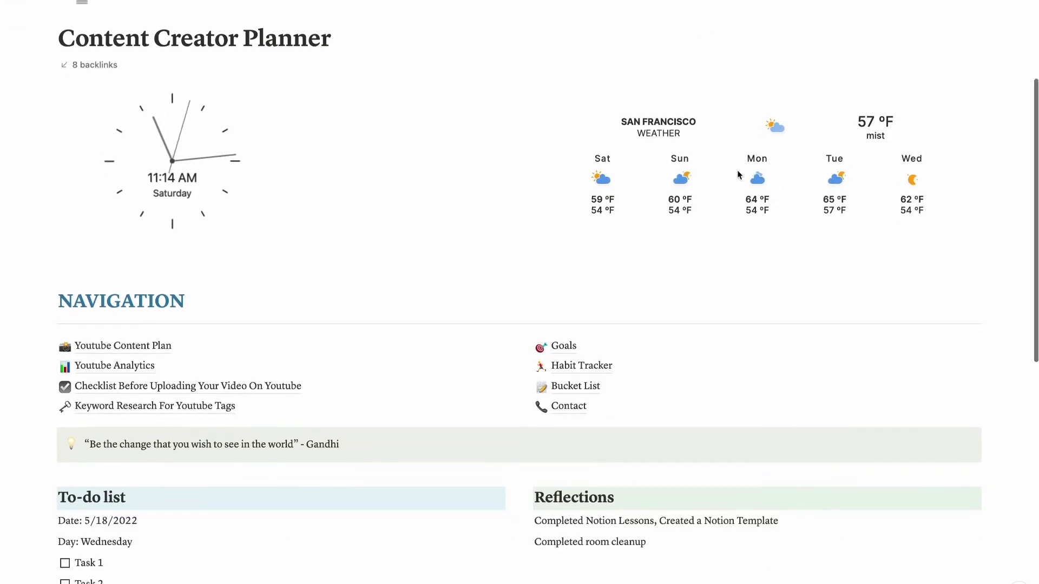
{"action": "scroll", "coordinate": [431, 65], "scroll_direction": "up", "scroll_amount": 3}
{"action": "scroll", "coordinate": [759, 455], "scroll_direction": "down", "scroll_amount": 3}
{"action": "scroll", "coordinate": [758, 454], "scroll_direction": "down", "scroll_amount": 1}
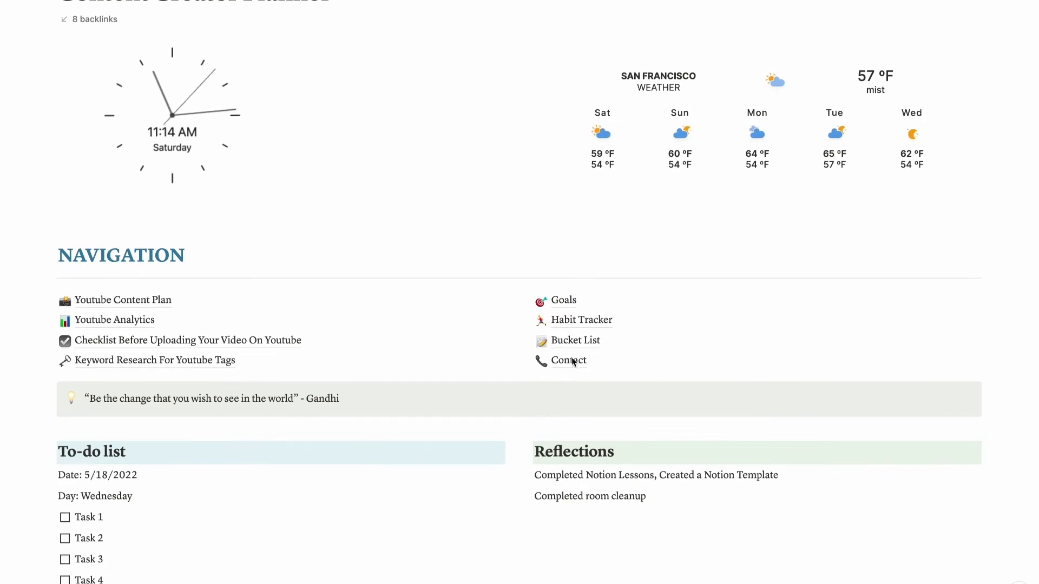
{"action": "scroll", "coordinate": [333, 305], "scroll_direction": "up", "scroll_amount": 2}
{"action": "scroll", "coordinate": [611, 535], "scroll_direction": "up", "scroll_amount": 1}
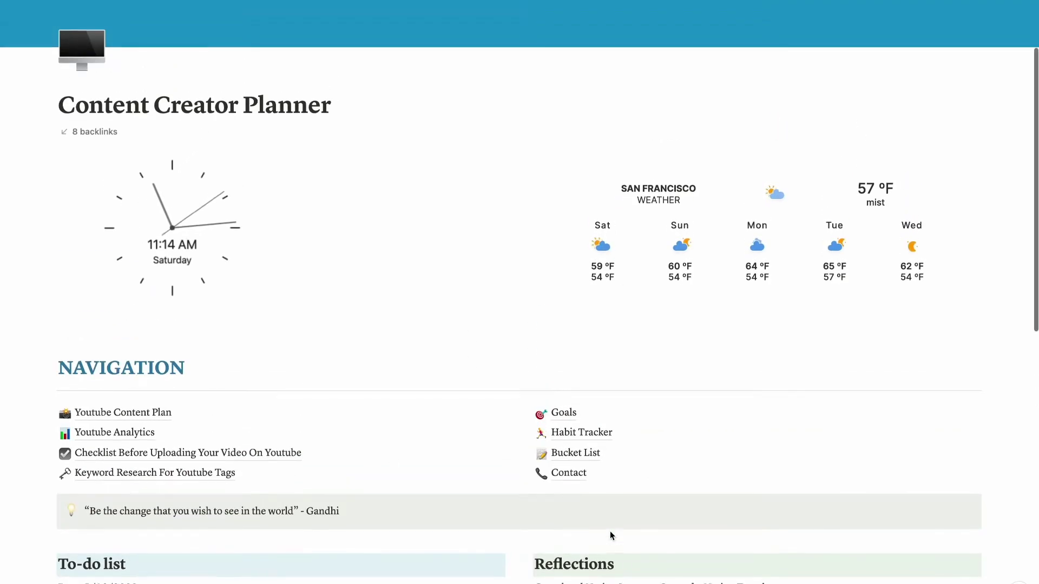
{"action": "left_click", "coordinate": [103, 132]}
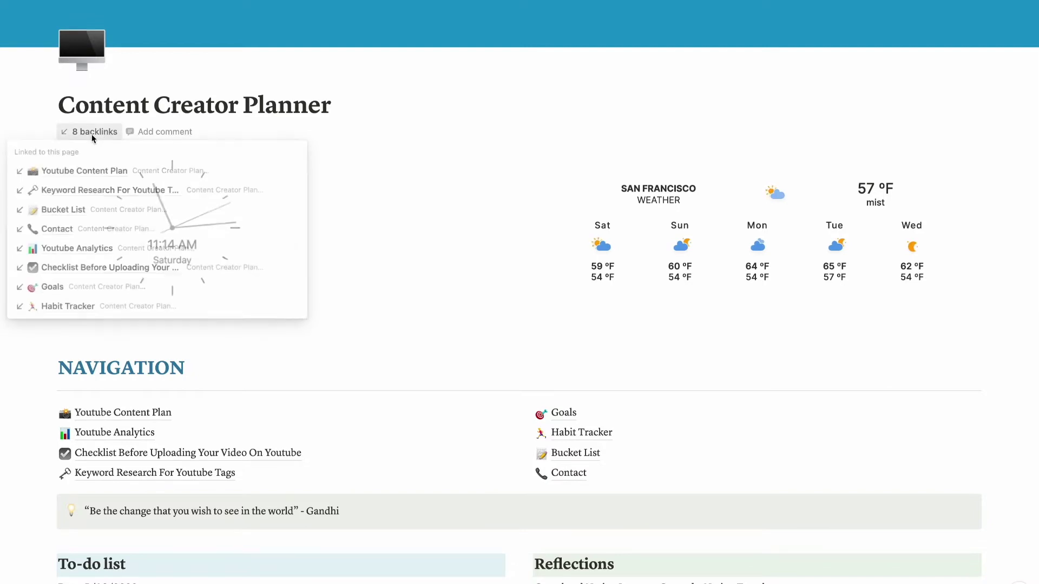
{"action": "left_click", "coordinate": [409, 233]}
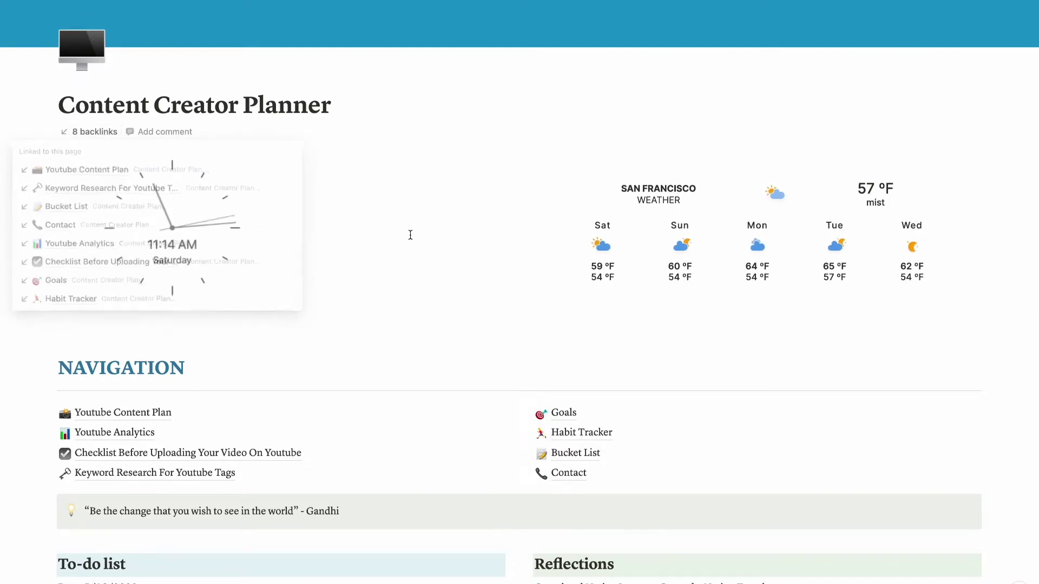
{"action": "scroll", "coordinate": [411, 233], "scroll_direction": "down", "scroll_amount": 4}
{"action": "scroll", "coordinate": [334, 309], "scroll_direction": "up", "scroll_amount": 2}
{"action": "scroll", "coordinate": [334, 310], "scroll_direction": "up", "scroll_amount": 1}
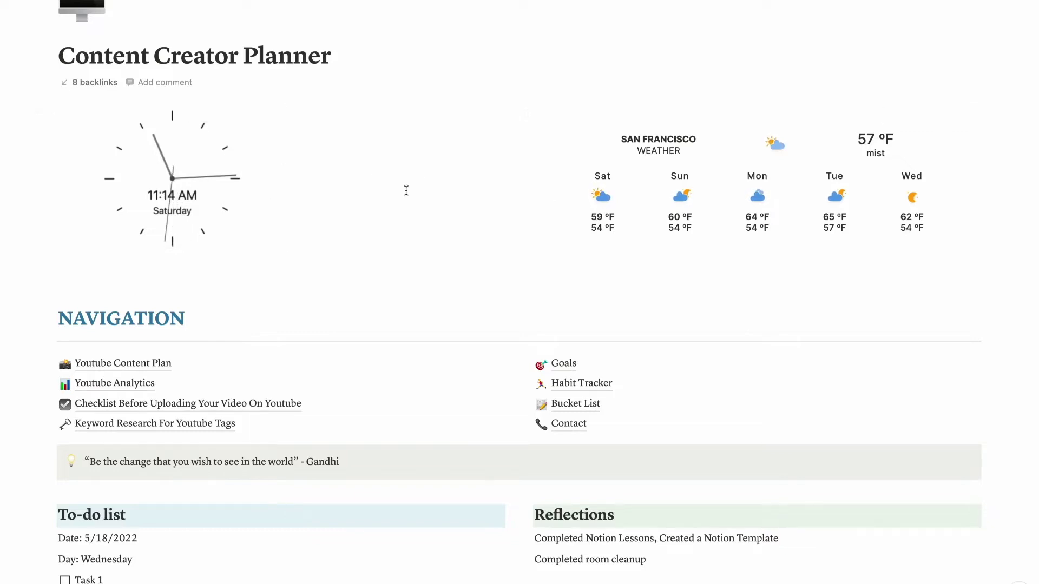
- Replace Task 1 with 'Read a book for 30 min' and update the to-do date to 7/2/2022
{"action": "scroll", "coordinate": [406, 190], "scroll_direction": "down", "scroll_amount": 5}
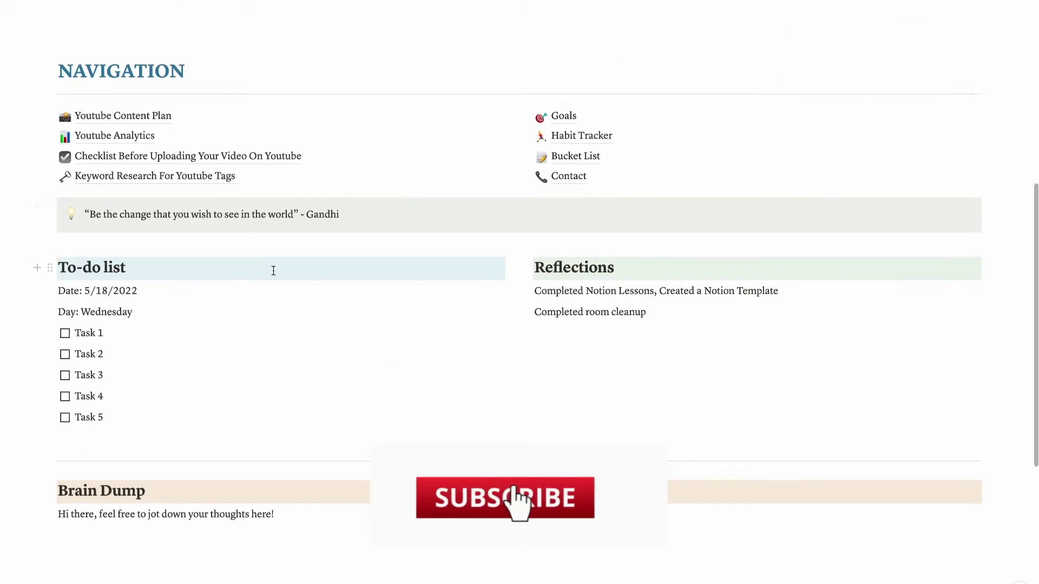
{"action": "scroll", "coordinate": [239, 357], "scroll_direction": "down", "scroll_amount": 1}
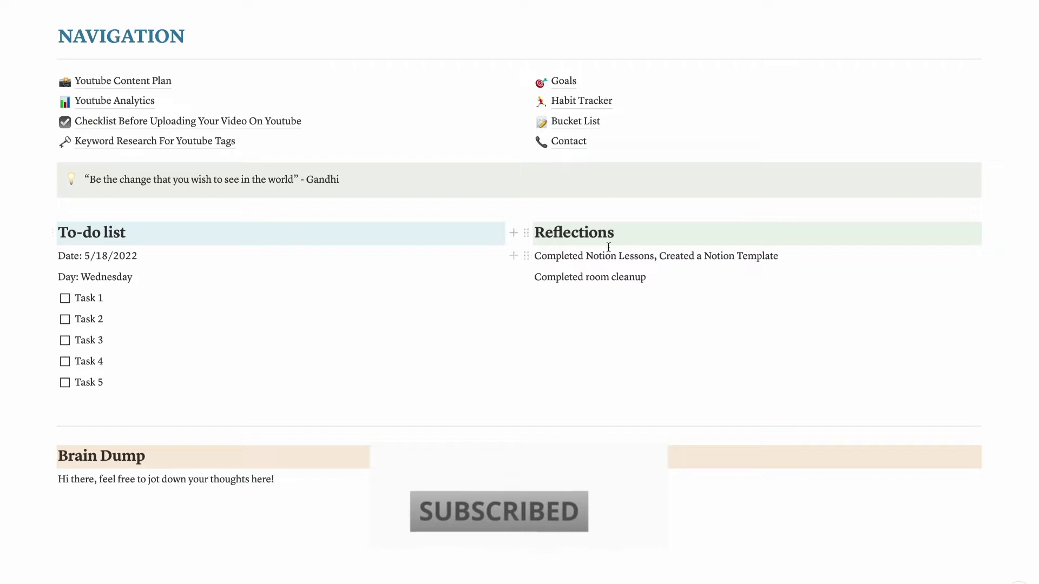
{"action": "scroll", "coordinate": [281, 414], "scroll_direction": "down", "scroll_amount": 1}
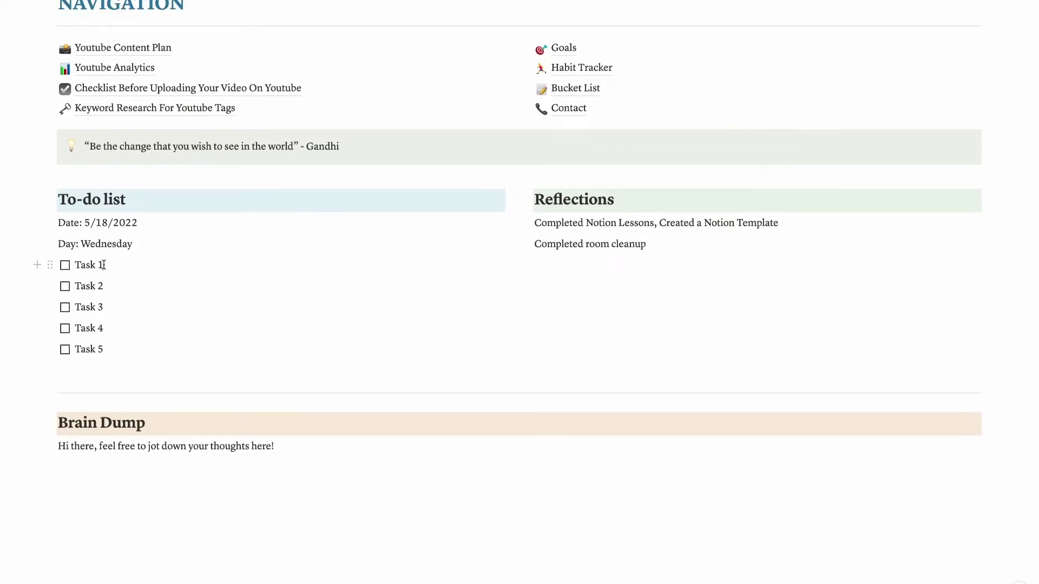
{"action": "left_click_drag", "start_coordinate": [94, 264], "coordinate": [76, 264]}
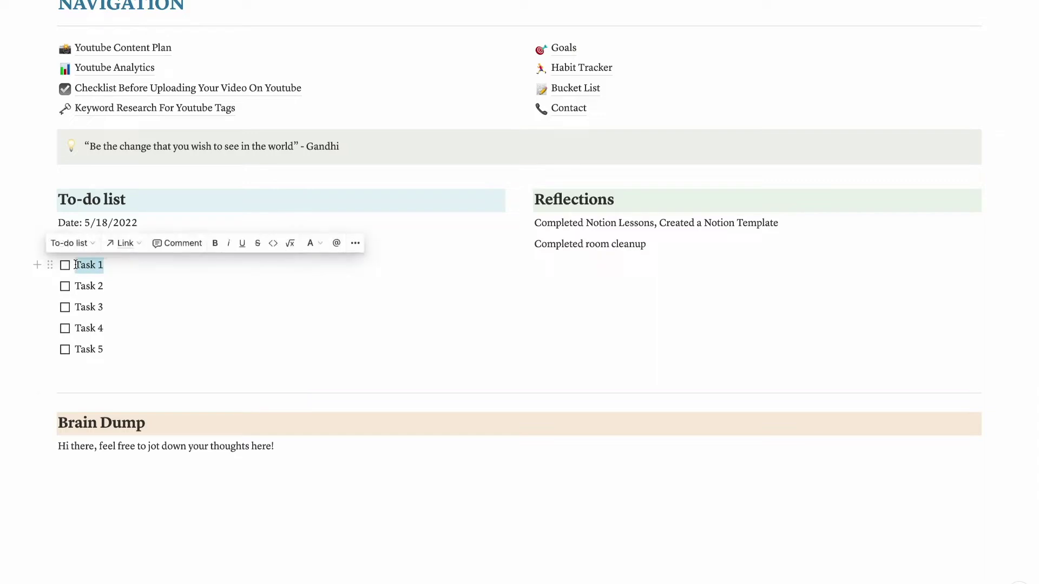
{"action": "type", "text": "Read"}
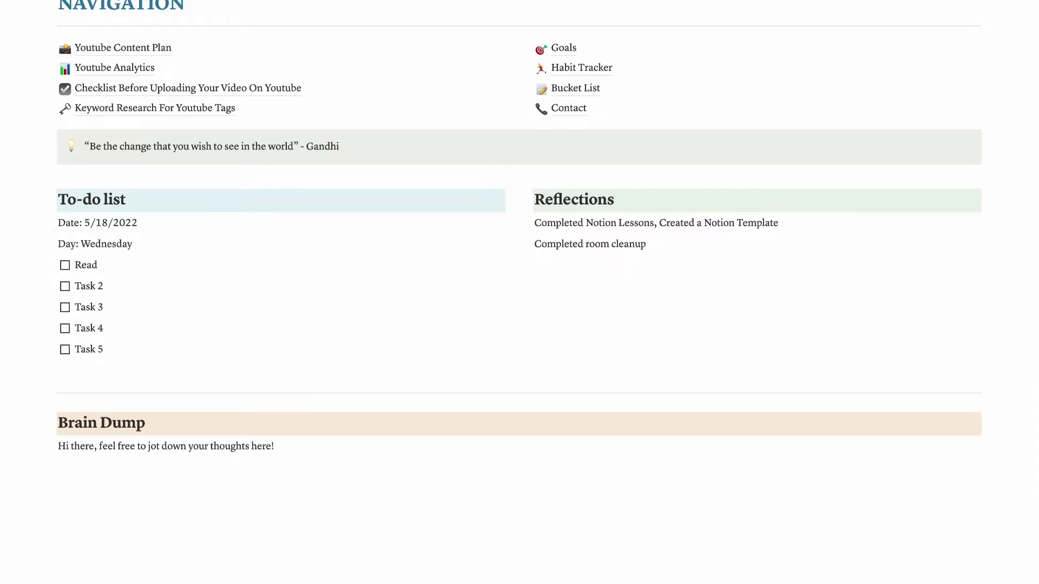
{"action": "type", "text": " a book for 30 min"}
{"action": "left_click_drag", "start_coordinate": [113, 223], "coordinate": [97, 223]}
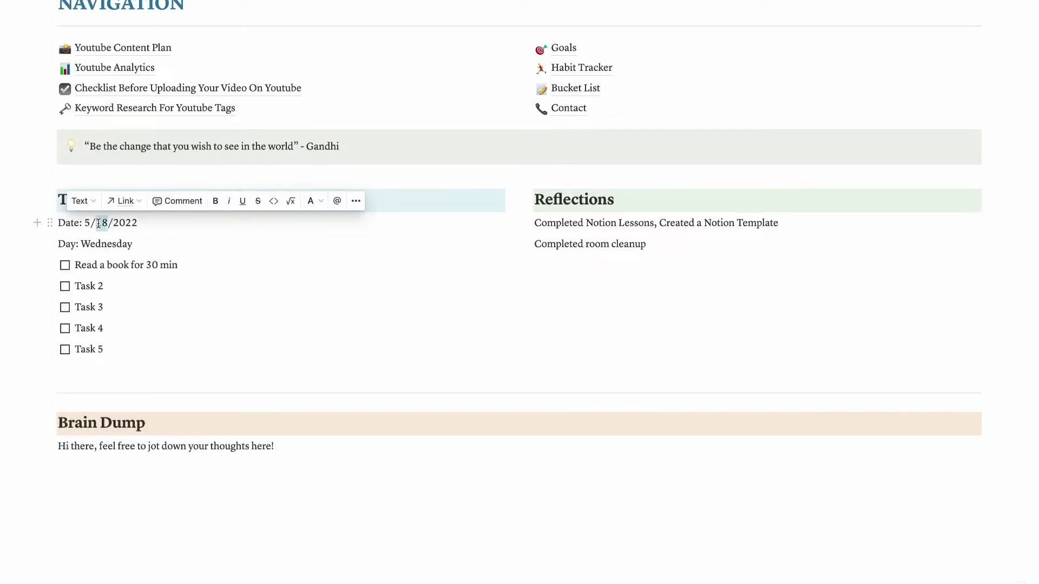
{"action": "type", "text": "12"}
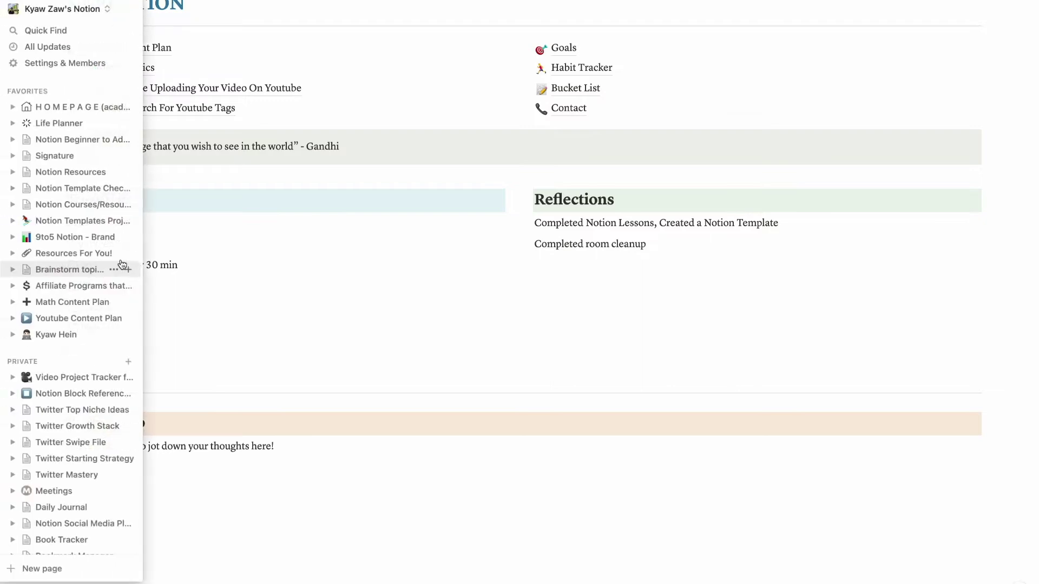
- Change the weekday from Wednesday to Saturday and make Task 2 'Learn Tutorials from Youtube'
{"action": "double_click", "coordinate": [110, 244]}
{"action": "type", "text": "Saturday"}
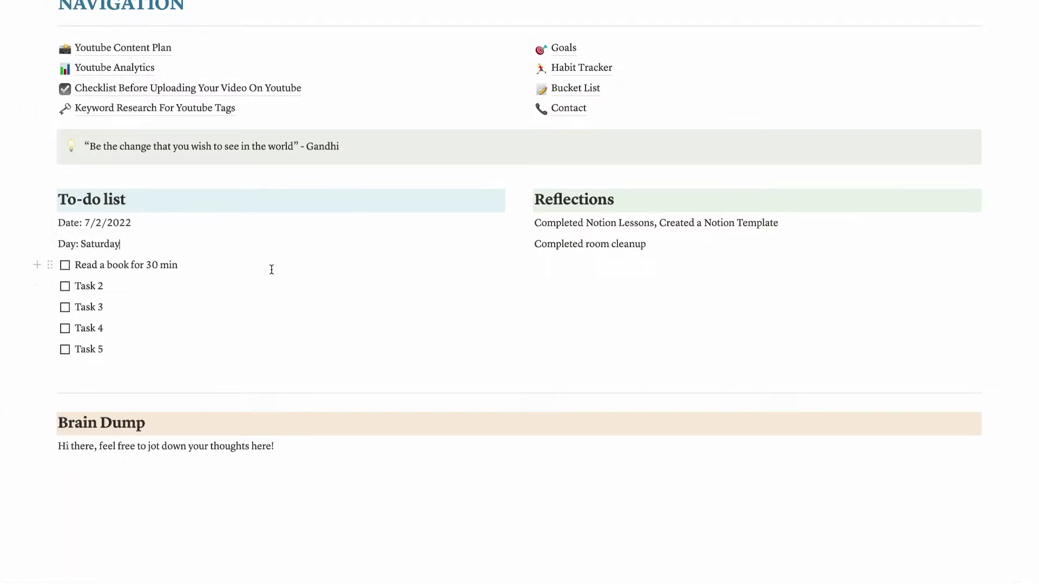
{"action": "left_click_drag", "start_coordinate": [100, 282], "coordinate": [75, 286]}
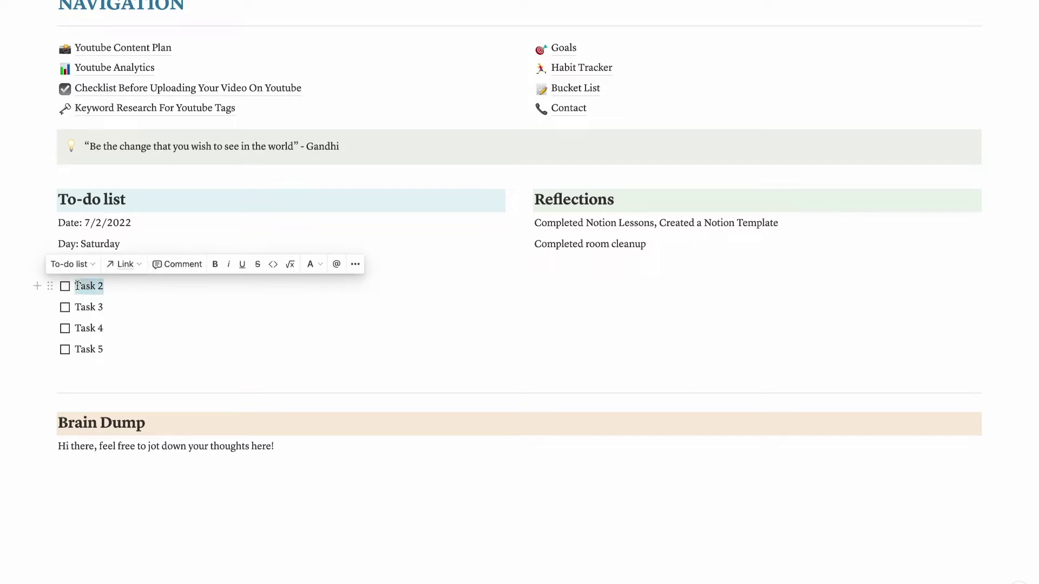
{"action": "type", "text": "Learn Tutorial"}
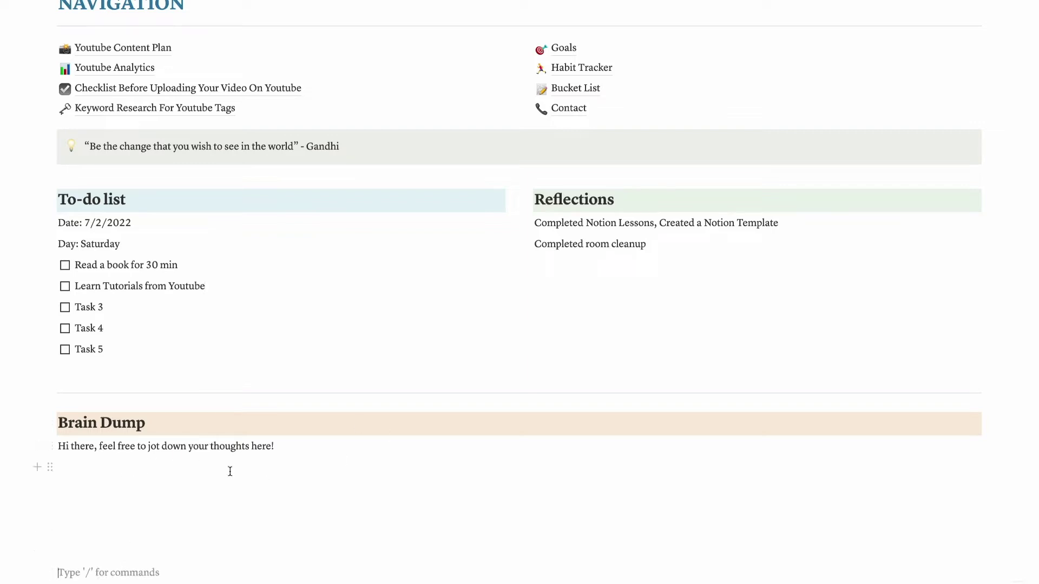
- Return to the top and go to the Youtube Content Plan page
{"action": "scroll", "coordinate": [230, 471], "scroll_direction": "up", "scroll_amount": 5}
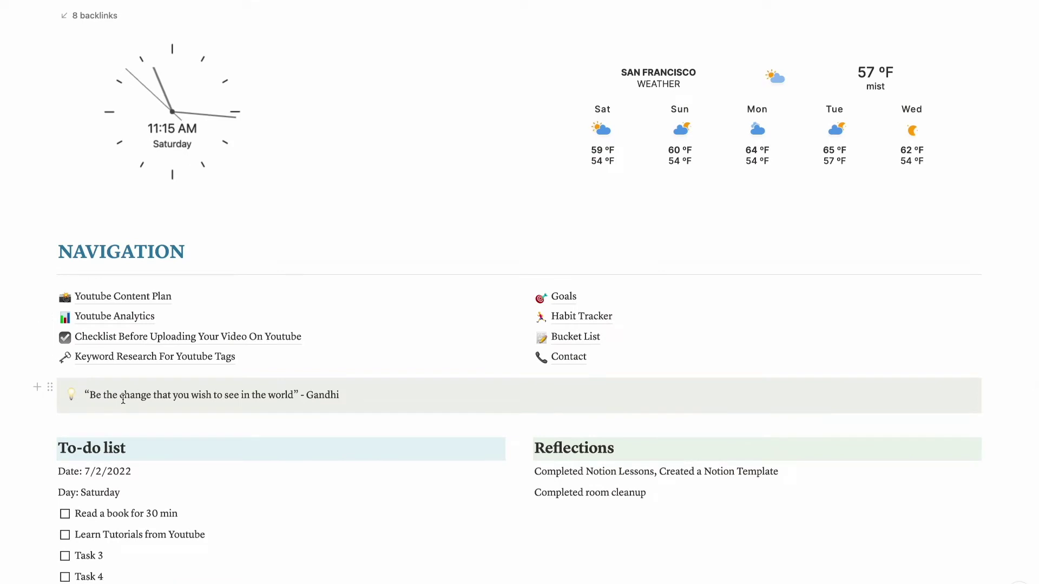
{"action": "scroll", "coordinate": [163, 389], "scroll_direction": "down", "scroll_amount": 1}
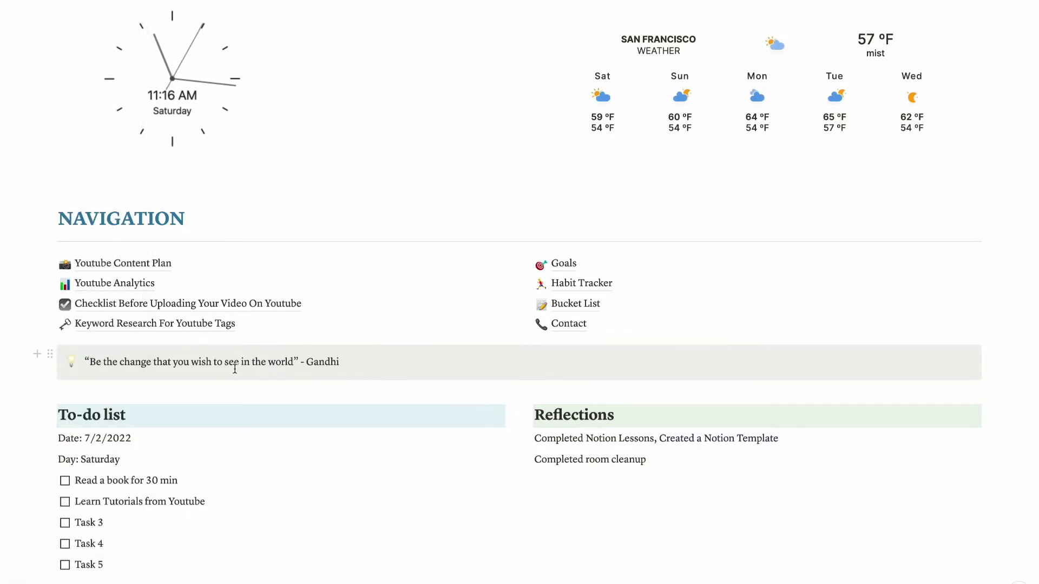
{"action": "scroll", "coordinate": [286, 323], "scroll_direction": "up", "scroll_amount": 2}
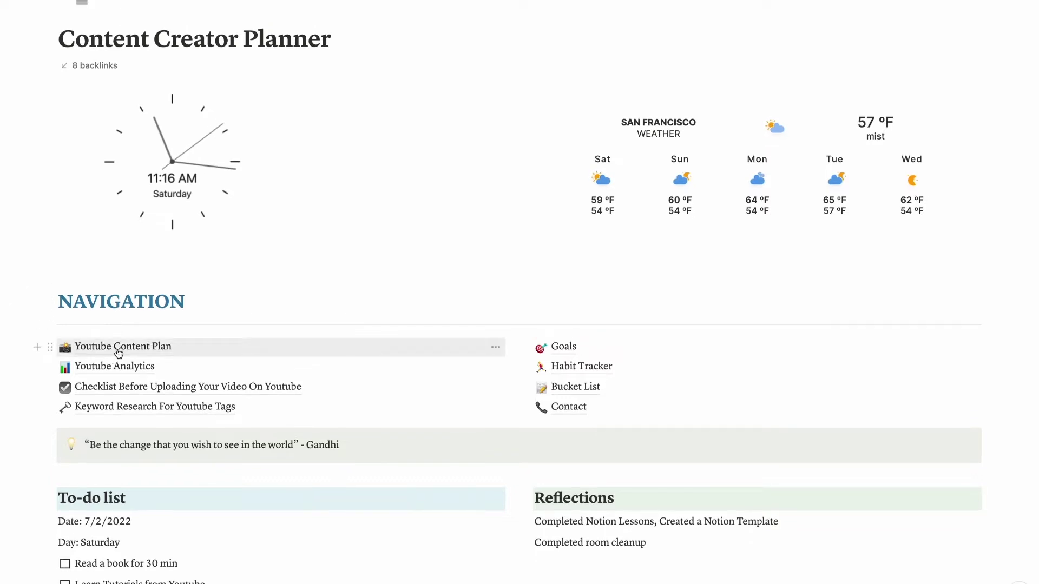
{"action": "left_click", "coordinate": [114, 326]}
- Add an untitled card under Not Started and move VidIQ Review into Scripting
{"action": "scroll", "coordinate": [132, 279], "scroll_direction": "down", "scroll_amount": 2}
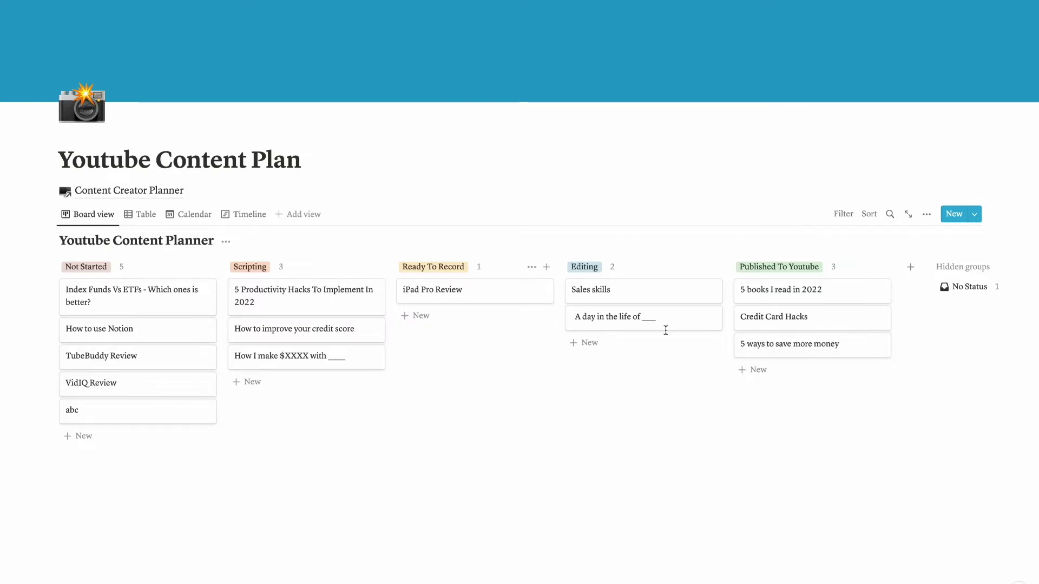
{"action": "left_click", "coordinate": [66, 501]}
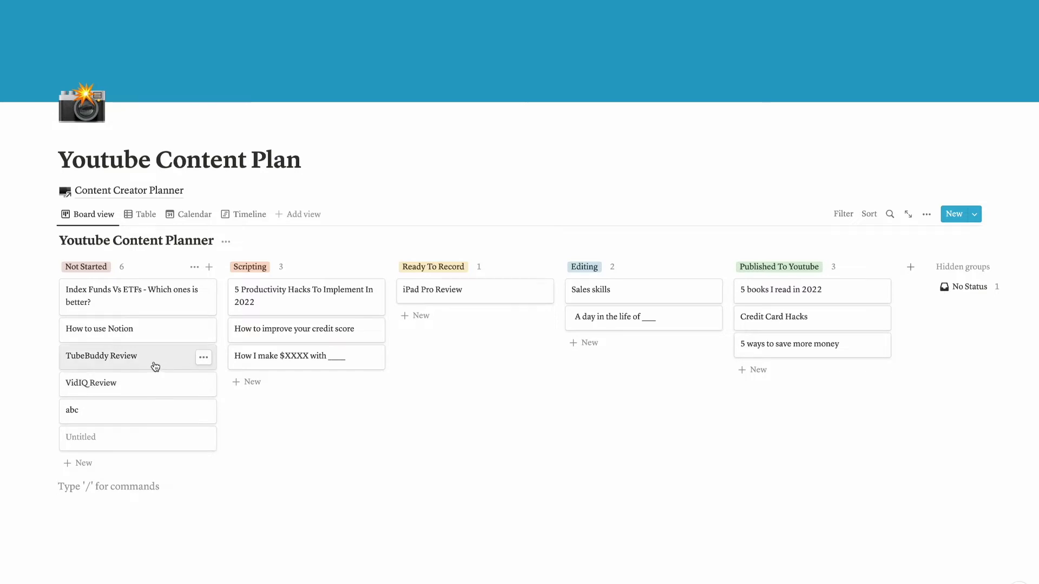
{"action": "left_click_drag", "start_coordinate": [119, 386], "coordinate": [238, 380]}
{"action": "left_click", "coordinate": [328, 48]}
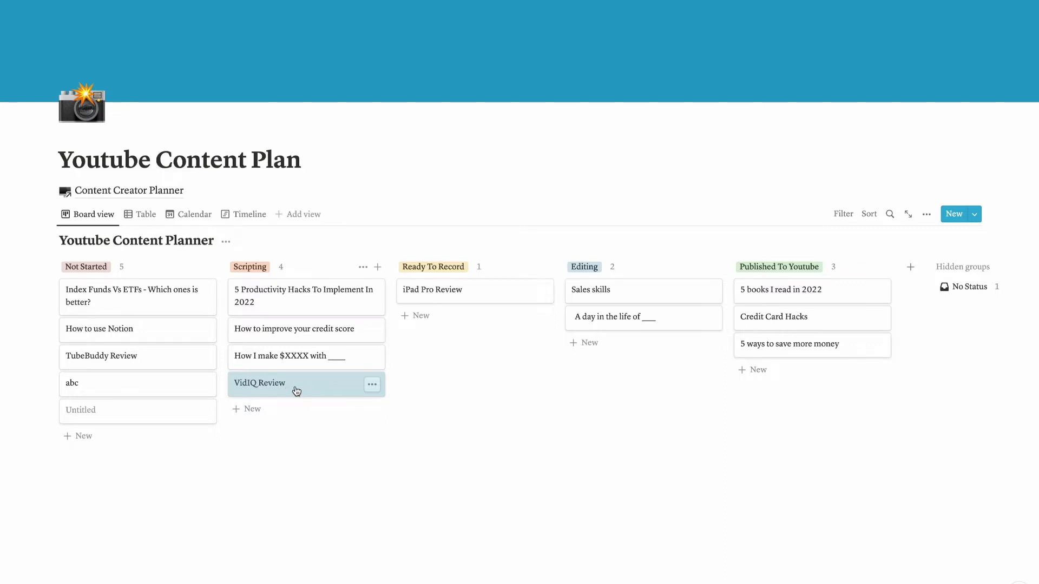
- Move VidIQ Review through Ready To Record and Editing into Published To Youtube
{"action": "left_click_drag", "start_coordinate": [303, 391], "coordinate": [480, 330]}
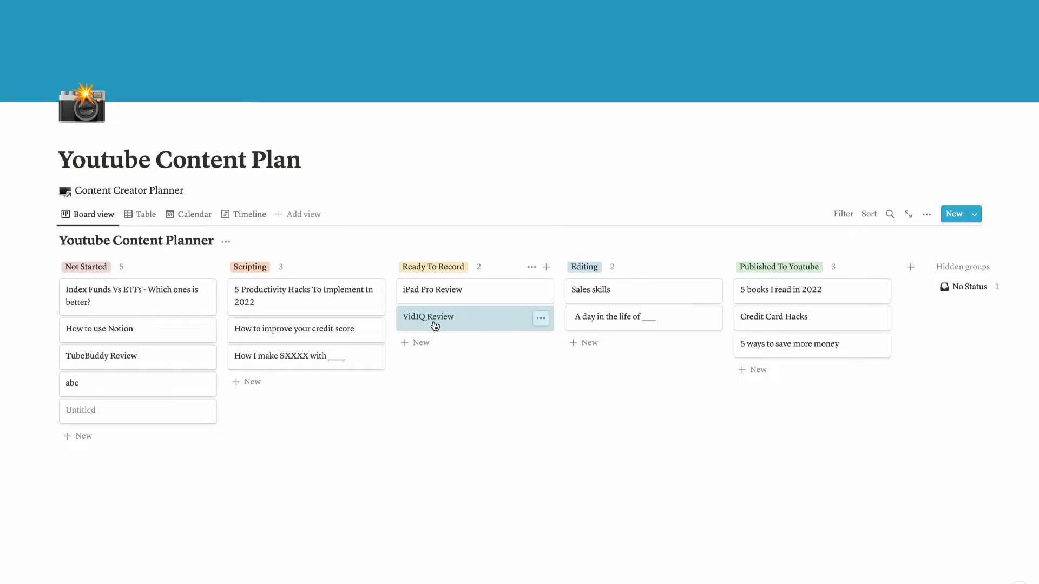
{"action": "left_click_drag", "start_coordinate": [434, 325], "coordinate": [599, 355]}
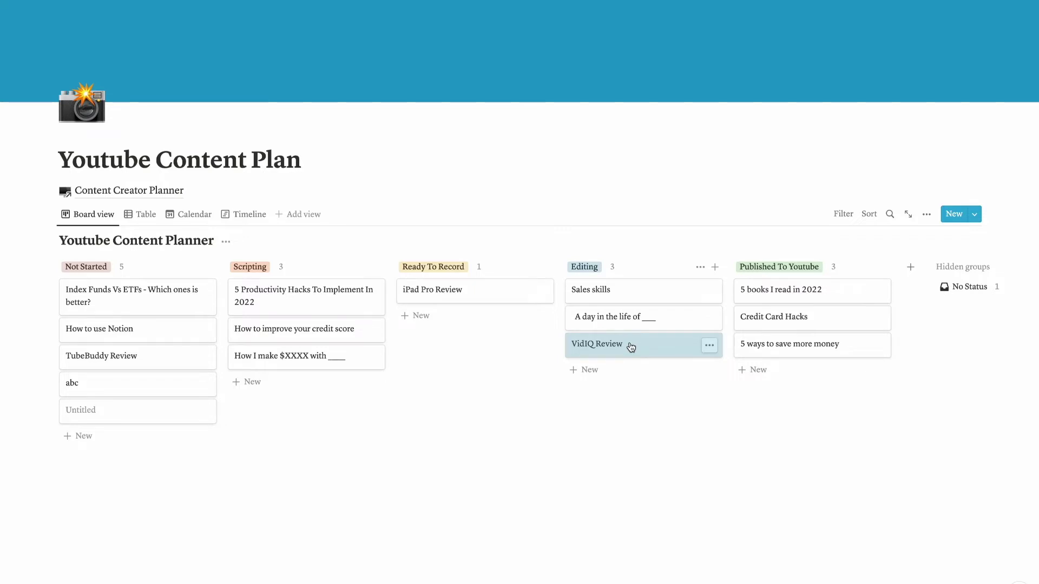
{"action": "left_click_drag", "start_coordinate": [630, 347], "coordinate": [788, 377]}
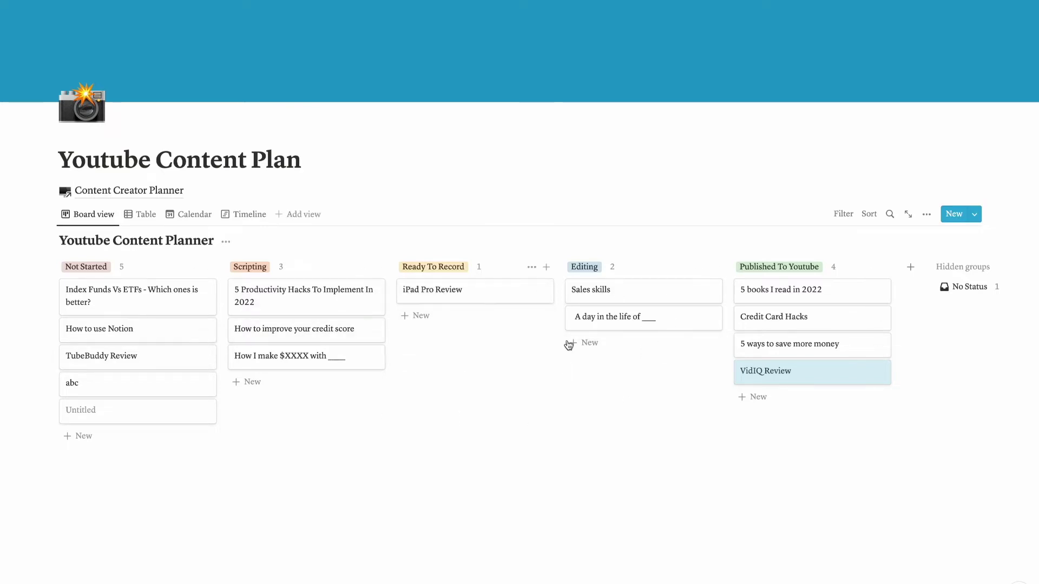
{"action": "left_click", "coordinate": [298, 359]}
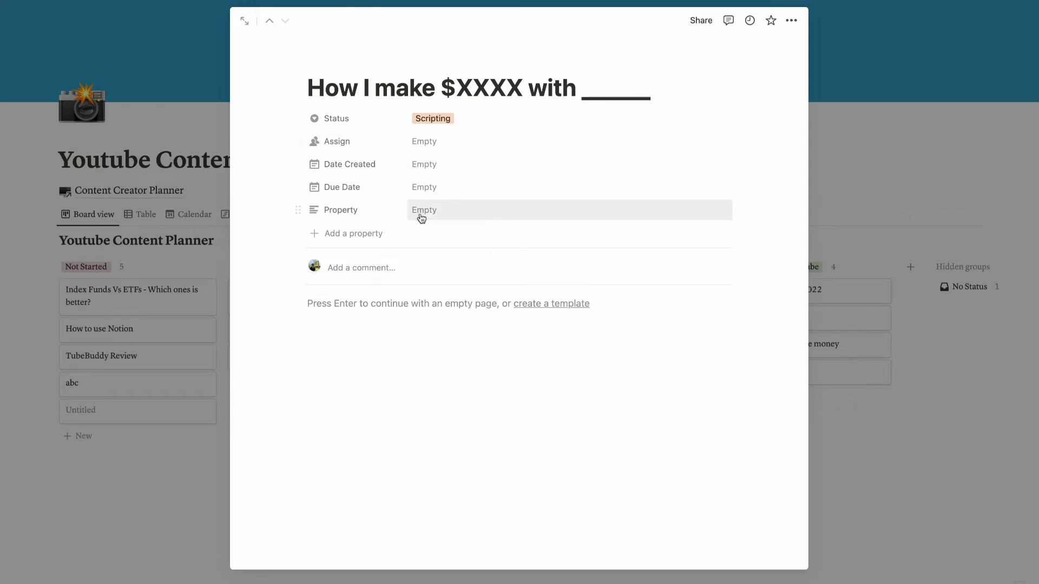
{"action": "left_click", "coordinate": [373, 340]}
{"action": "type", "text": "DWJqjwdDJqoidj"}
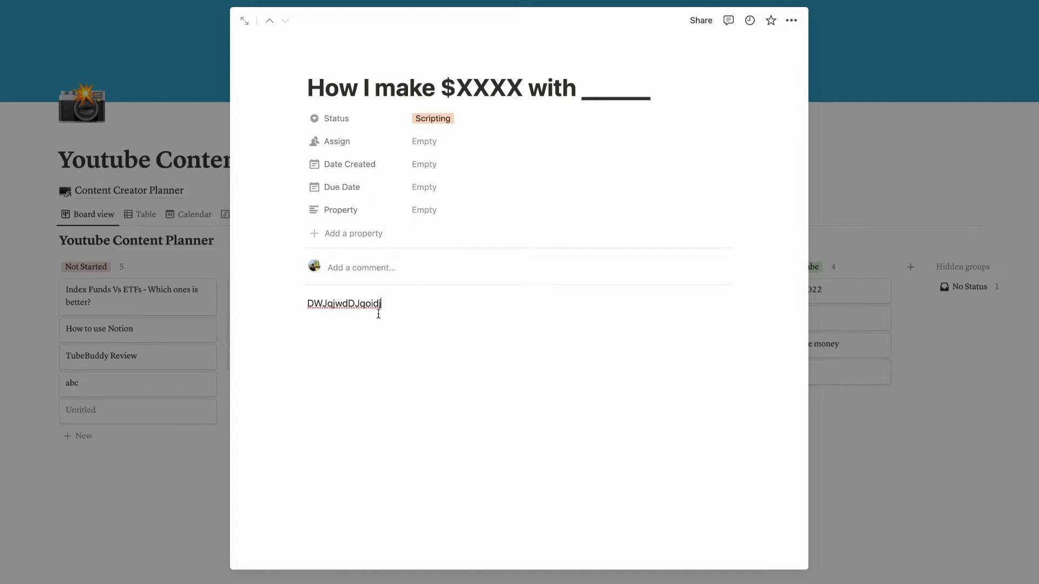
{"action": "double_click", "coordinate": [309, 304]}
{"action": "key", "text": "BackSpace"}
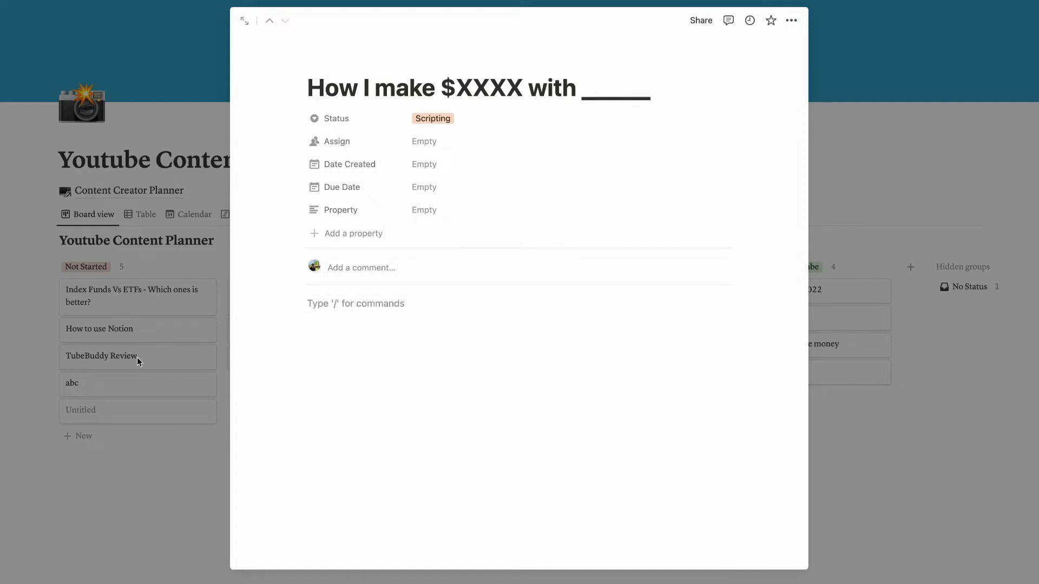
{"action": "left_click", "coordinate": [139, 360]}
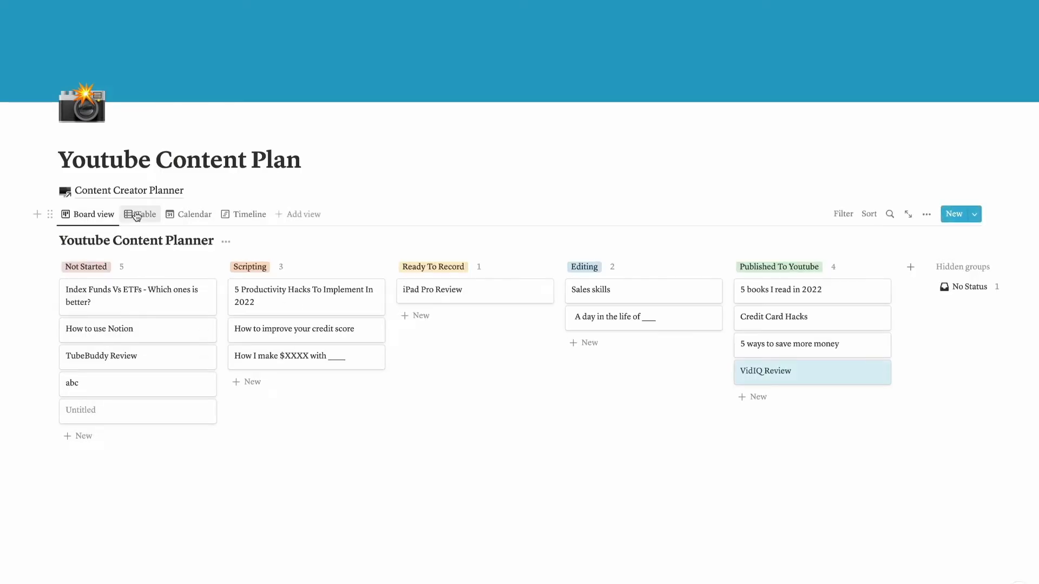
- Switch the content plan to Table view and add a row named 'Book Review'
{"action": "left_click", "coordinate": [142, 216]}
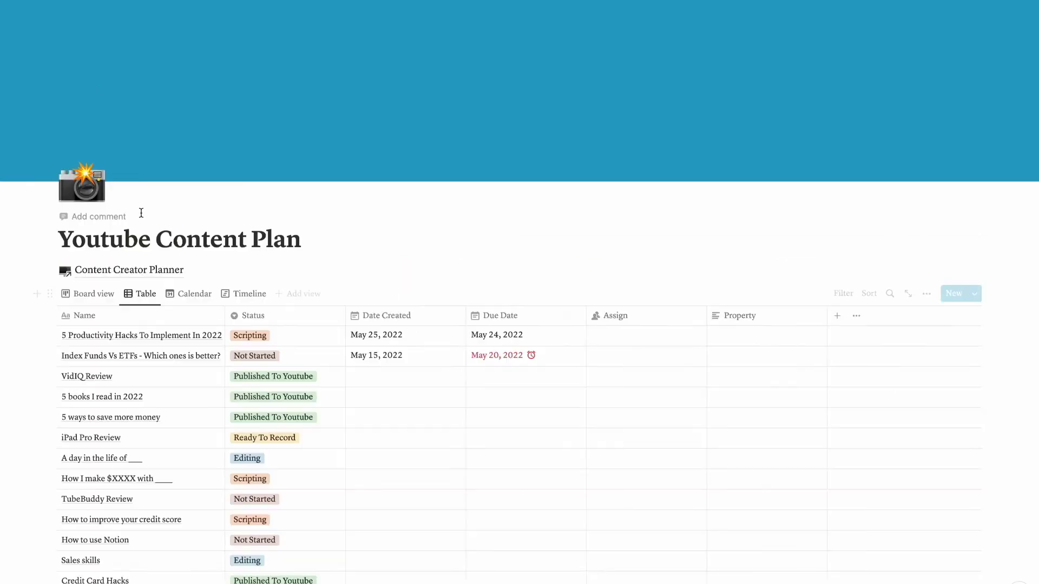
{"action": "scroll", "coordinate": [195, 327], "scroll_direction": "down", "scroll_amount": 2}
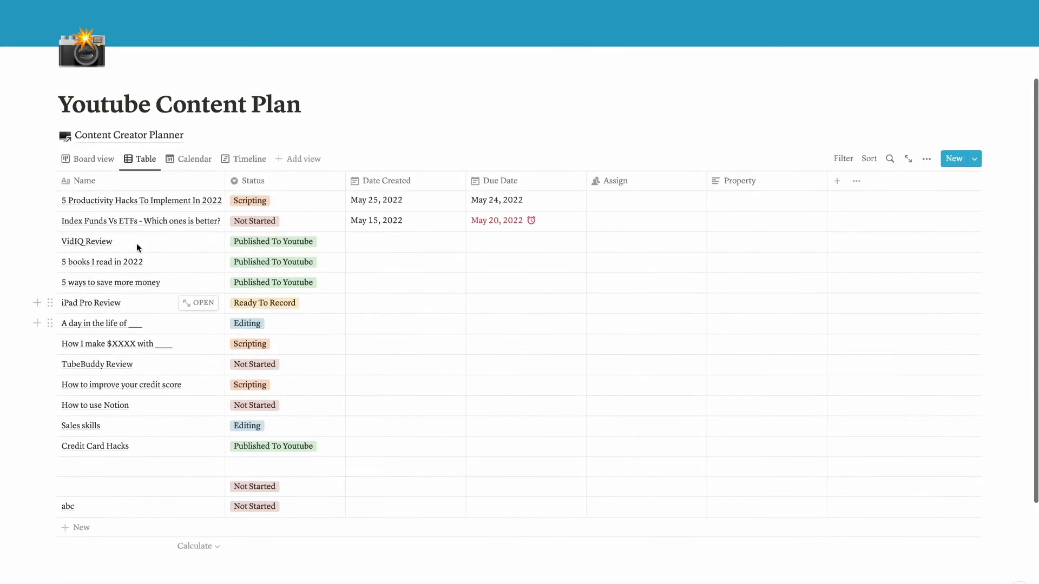
{"action": "scroll", "coordinate": [95, 368], "scroll_direction": "down", "scroll_amount": 1}
{"action": "left_click", "coordinate": [90, 444]}
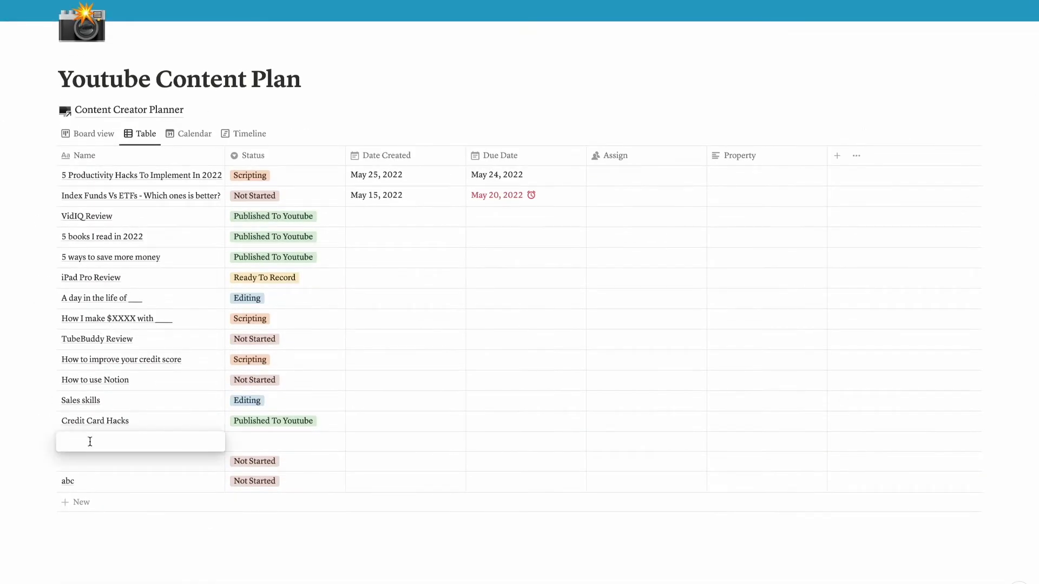
{"action": "type", "text": "Book "}
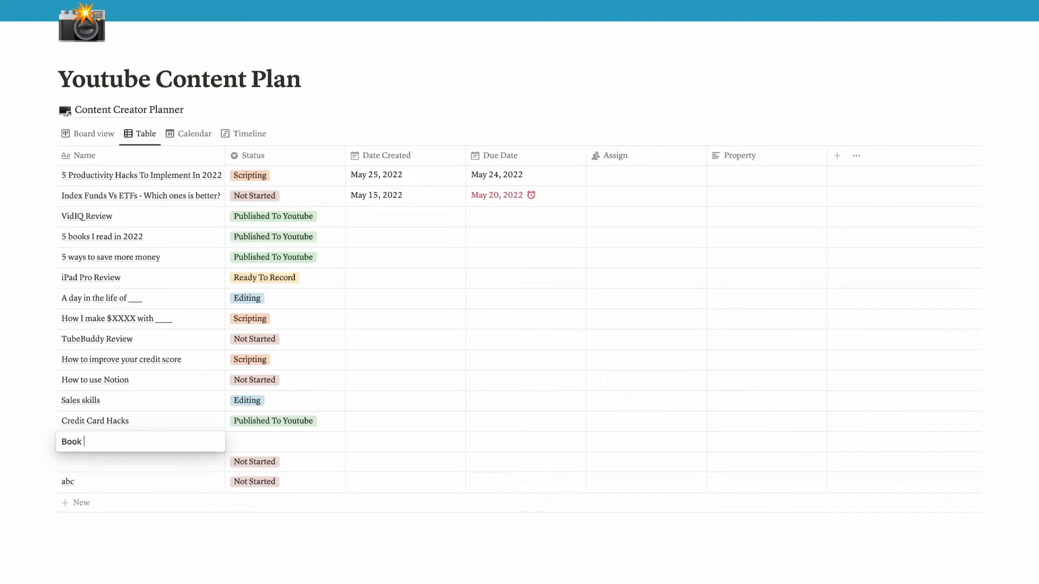
{"action": "type", "text": "Review"}
{"action": "key", "text": "Return"}
- Set Book Review's Status to Scripting
{"action": "left_click", "coordinate": [263, 443]}
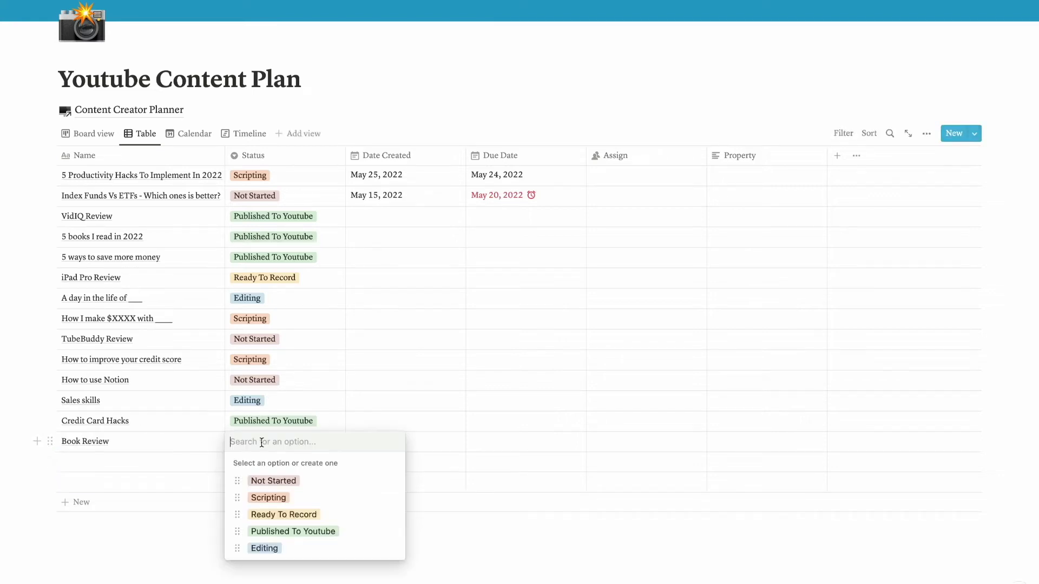
{"action": "left_click", "coordinate": [272, 481]}
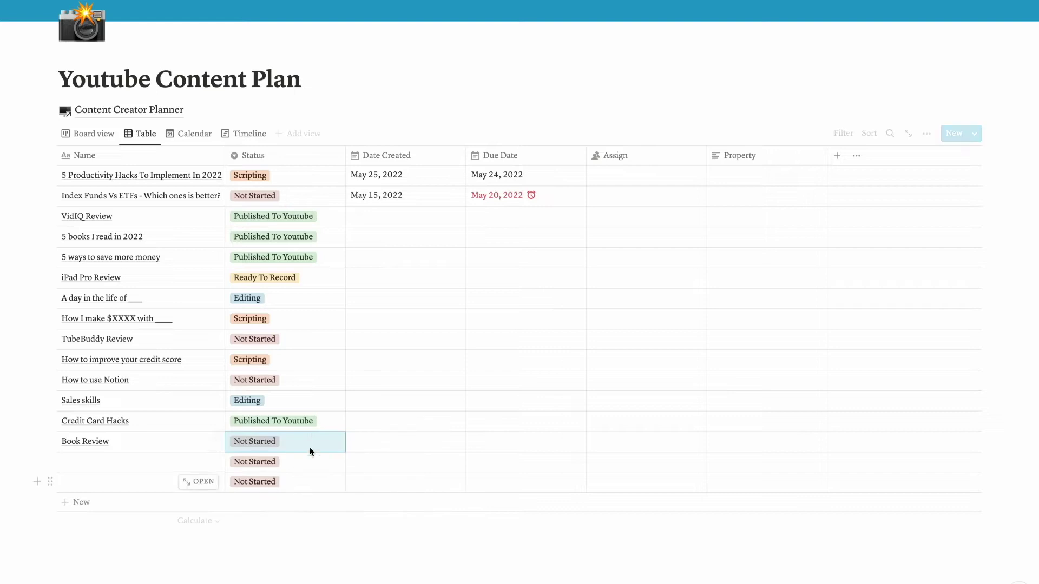
{"action": "left_click", "coordinate": [309, 445]}
{"action": "left_click", "coordinate": [285, 498]}
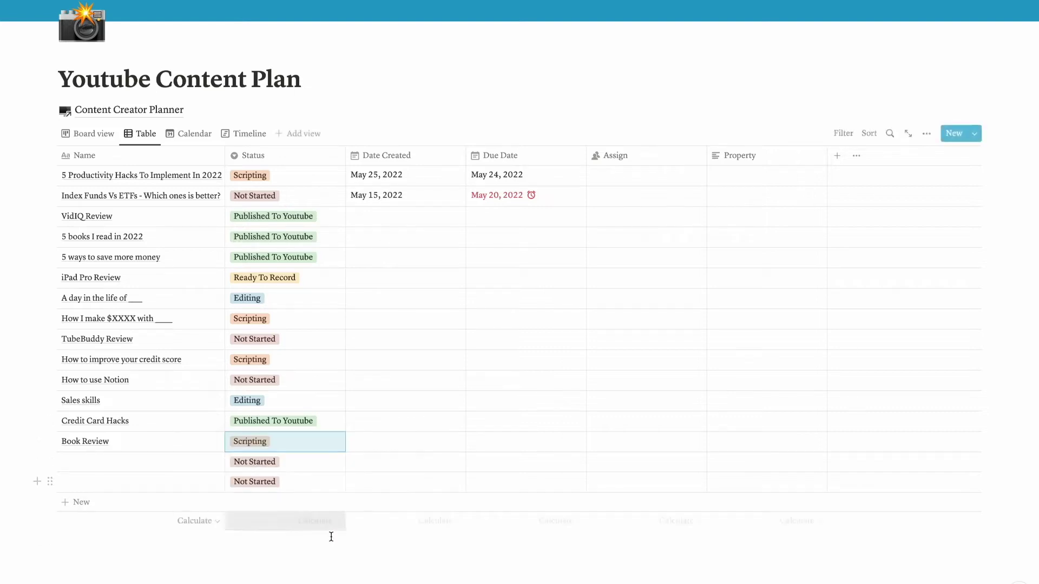
{"action": "left_click", "coordinate": [331, 537]}
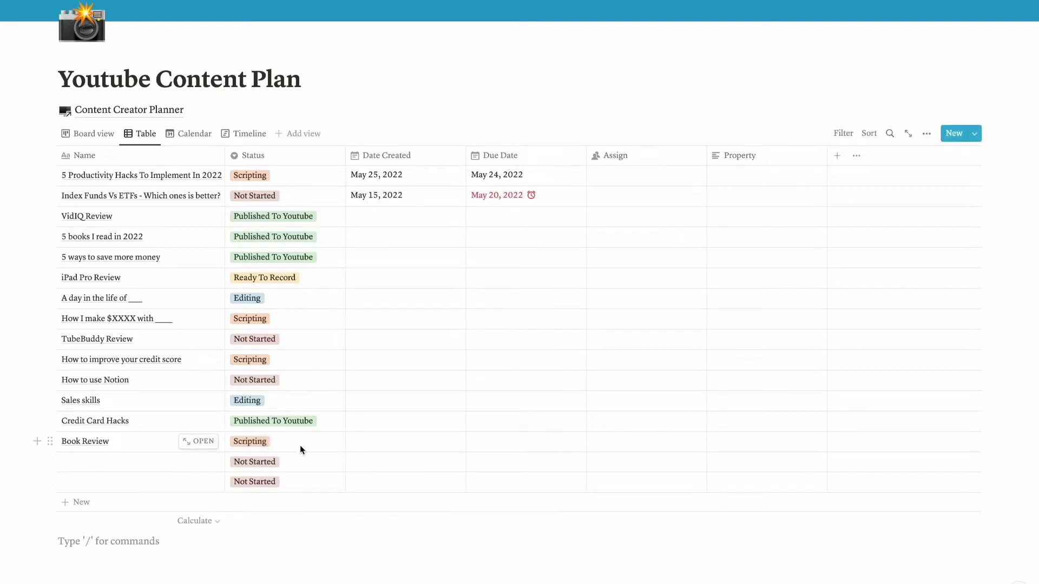
- Try a Date Created range with an end date for Book Review, then clear it
{"action": "left_click", "coordinate": [394, 445]}
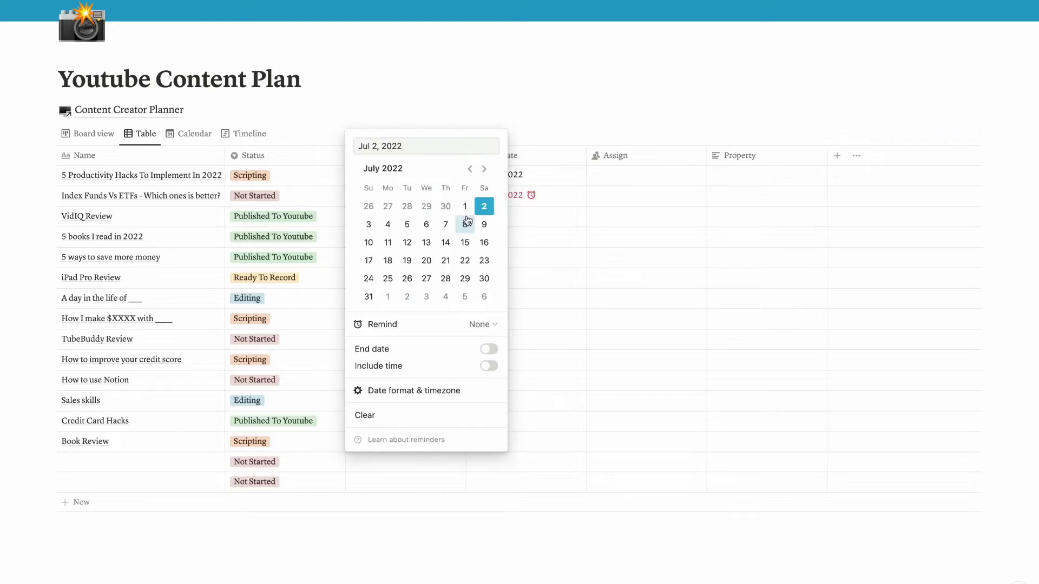
{"action": "key", "text": "Escape"}
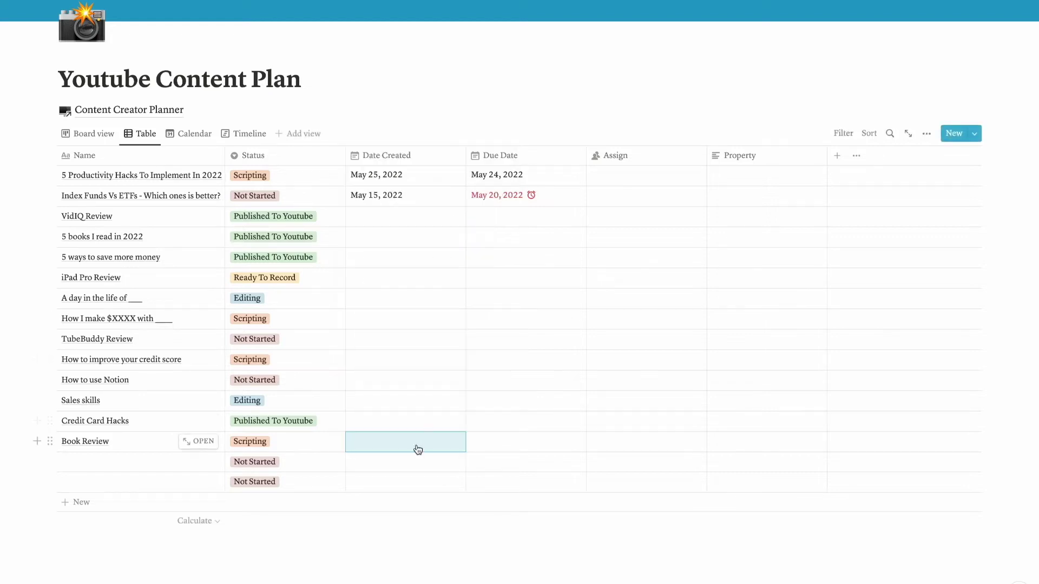
{"action": "left_click", "coordinate": [435, 448]}
{"action": "left_click", "coordinate": [486, 325]}
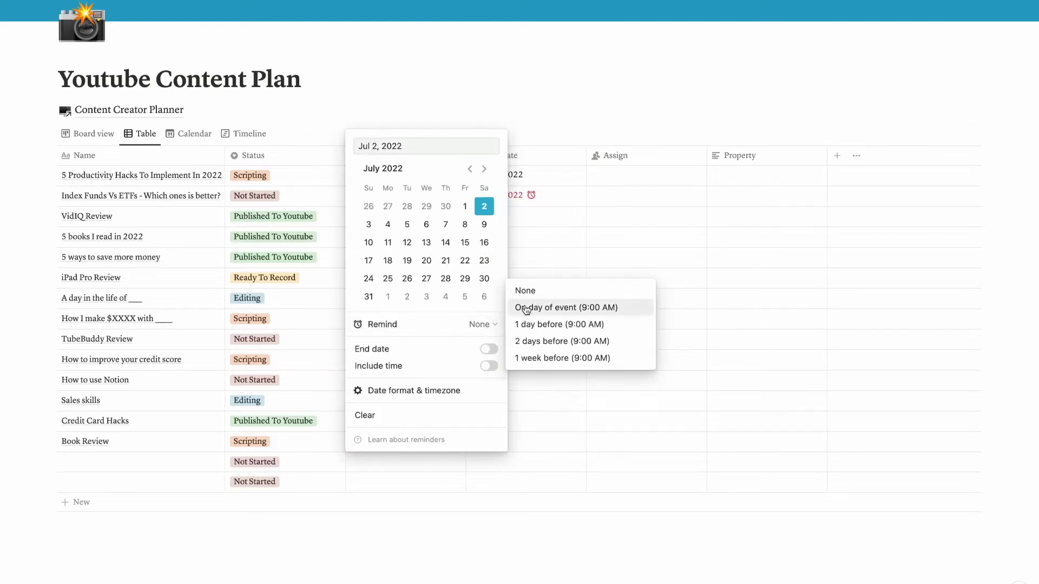
{"action": "left_click", "coordinate": [490, 350]}
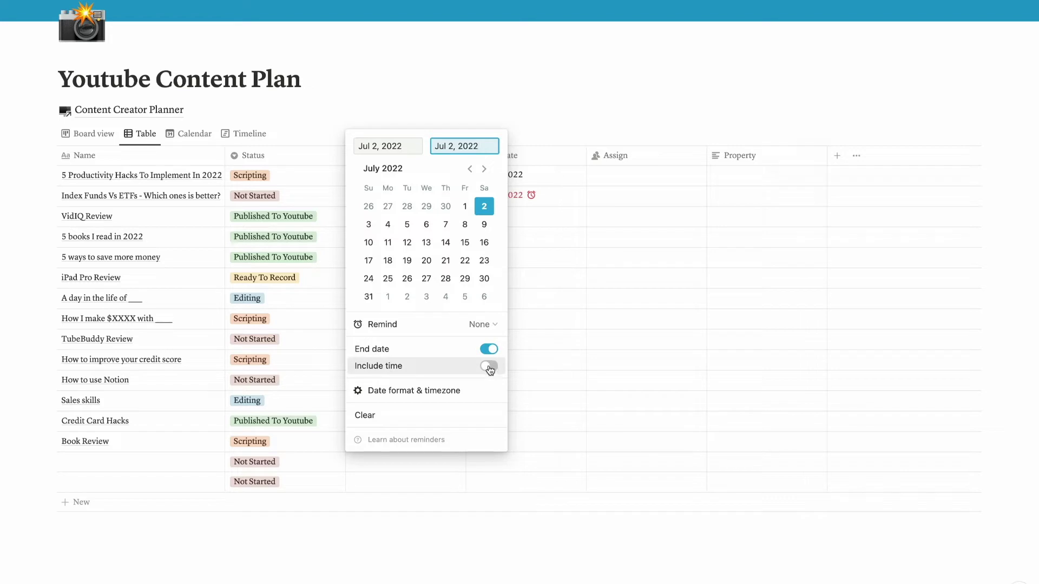
{"action": "left_click", "coordinate": [459, 543]}
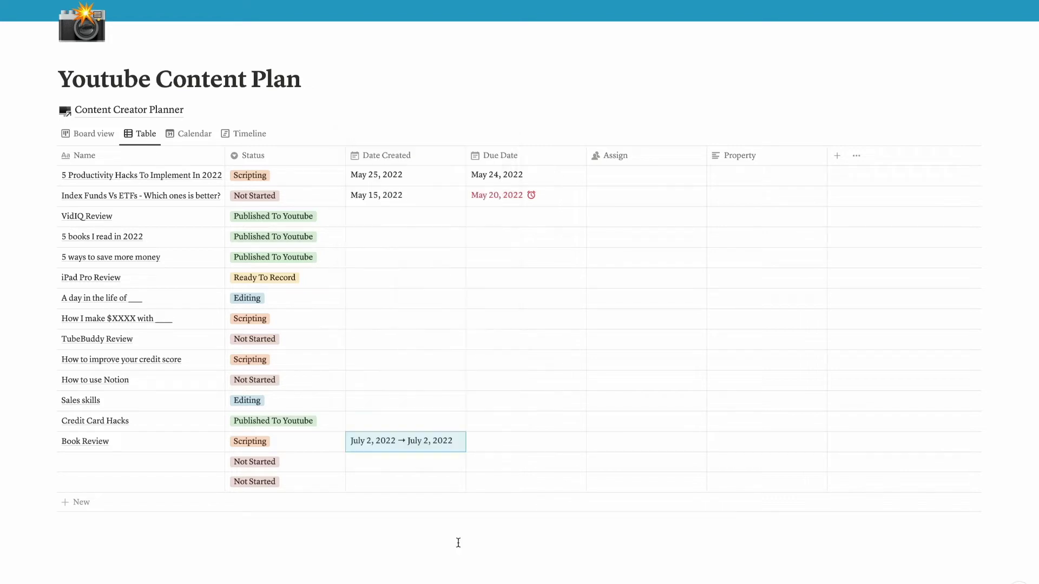
{"action": "left_click", "coordinate": [423, 451]}
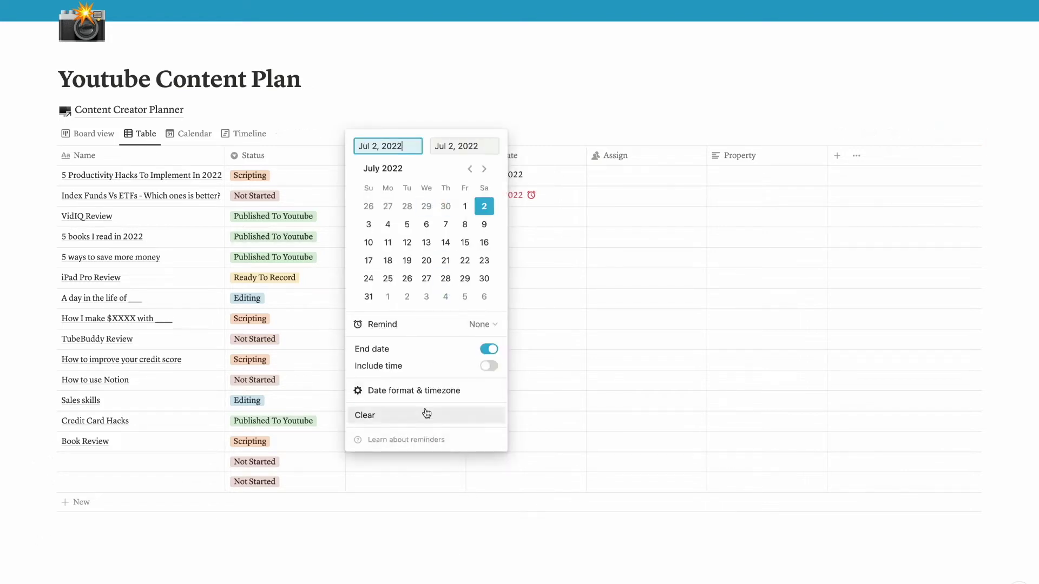
{"action": "left_click", "coordinate": [425, 413]}
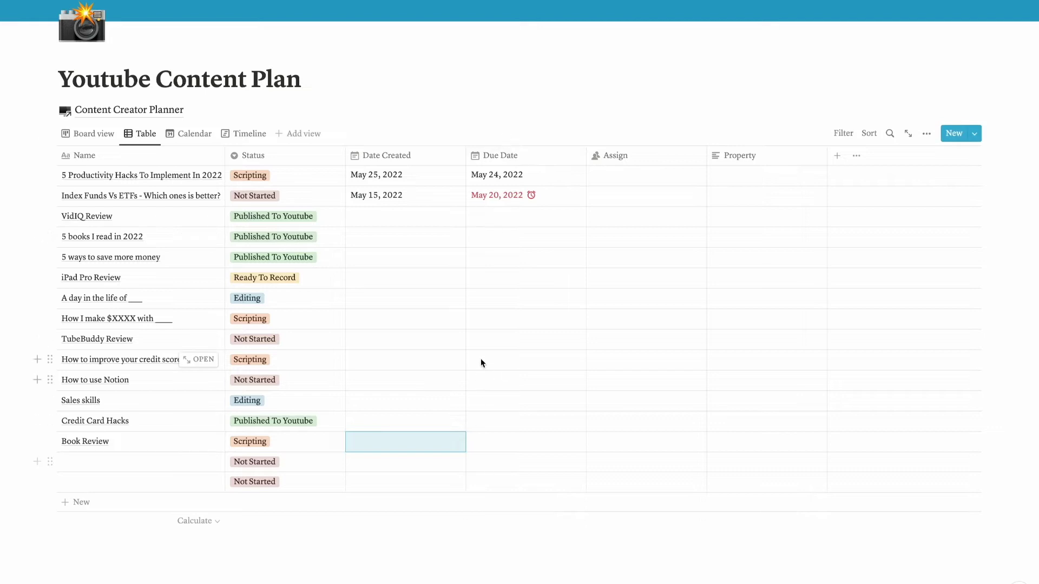
- Set Book Review's Due Date to July 16, 2022, 12:00 PM with end time and day-of reminder
{"action": "left_click", "coordinate": [491, 443]}
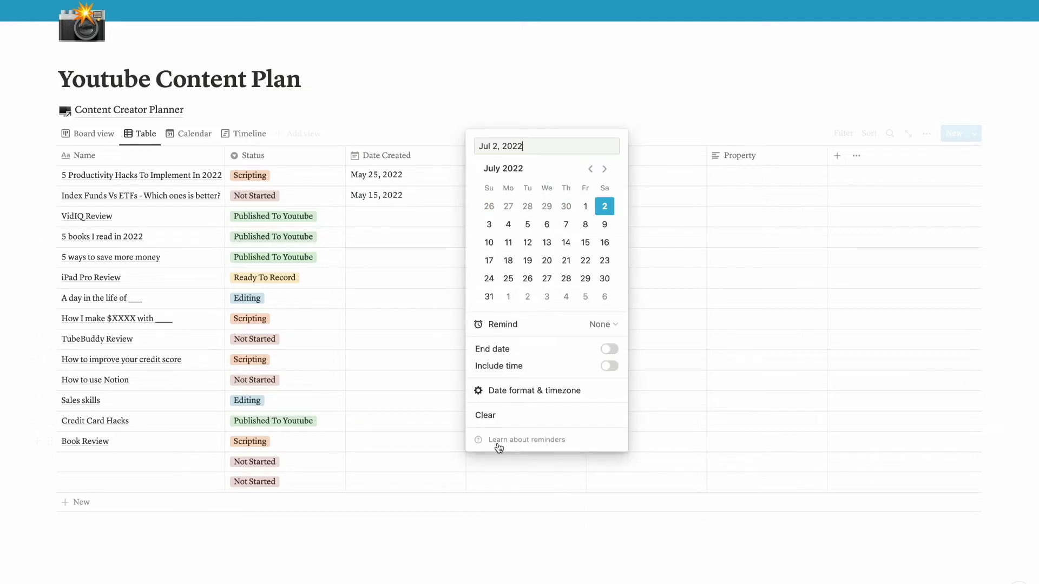
{"action": "left_click", "coordinate": [605, 243]}
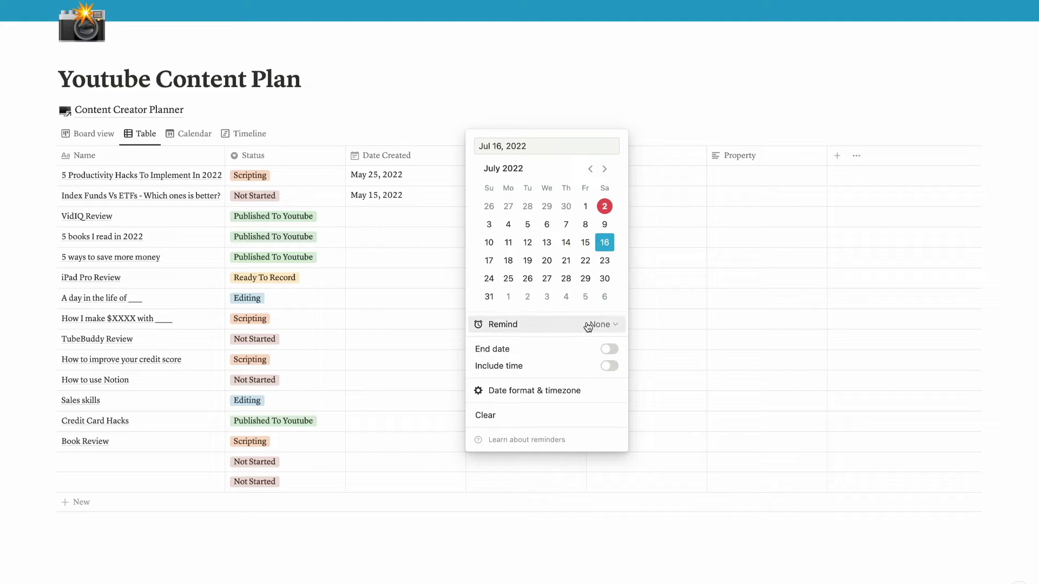
{"action": "left_click", "coordinate": [615, 326]}
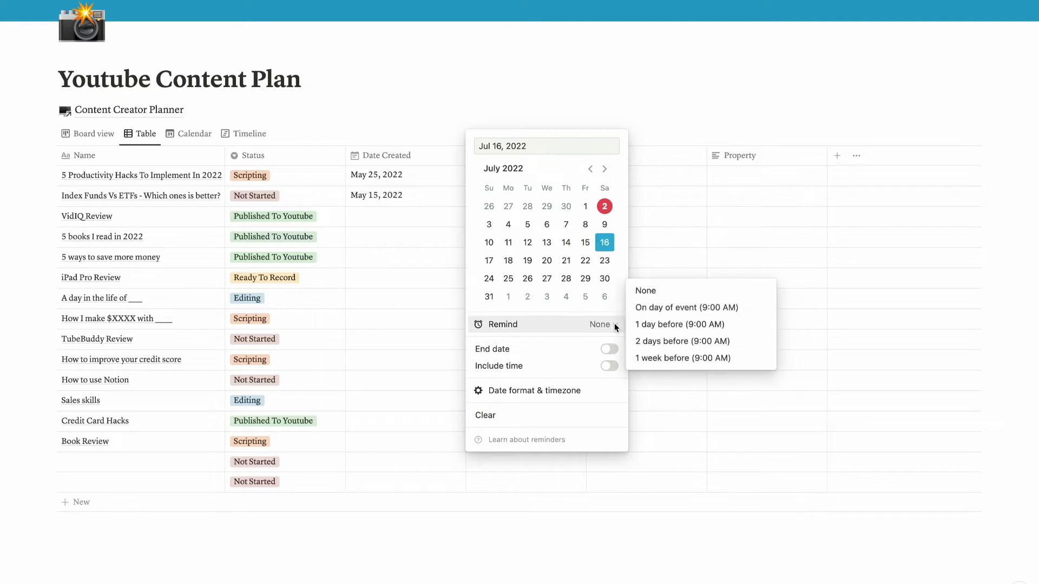
{"action": "left_click", "coordinate": [678, 308]}
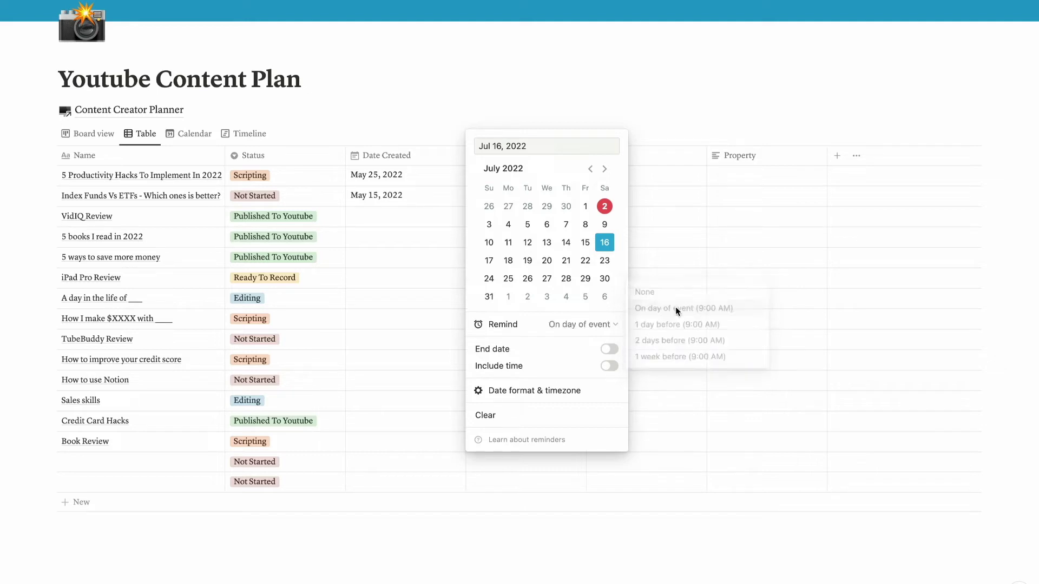
{"action": "left_click", "coordinate": [620, 352]}
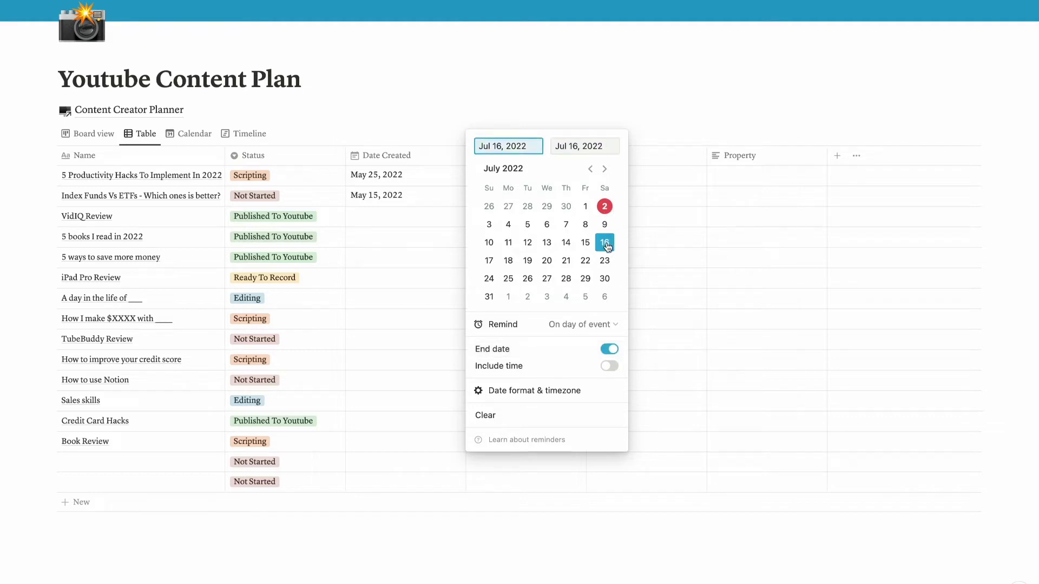
{"action": "left_click", "coordinate": [609, 367]}
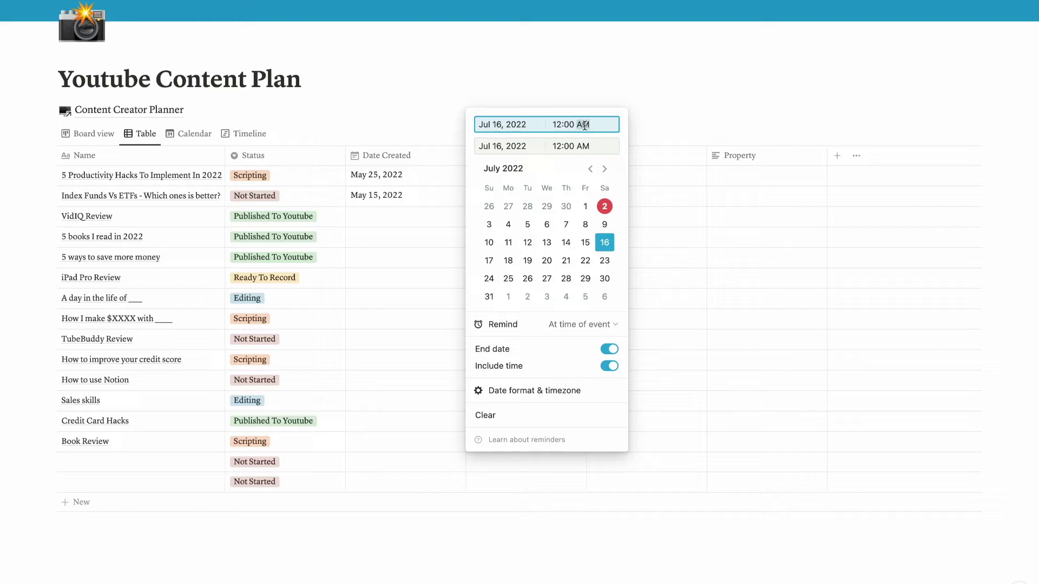
{"action": "type", "text": "P"}
{"action": "left_click", "coordinate": [527, 525]}
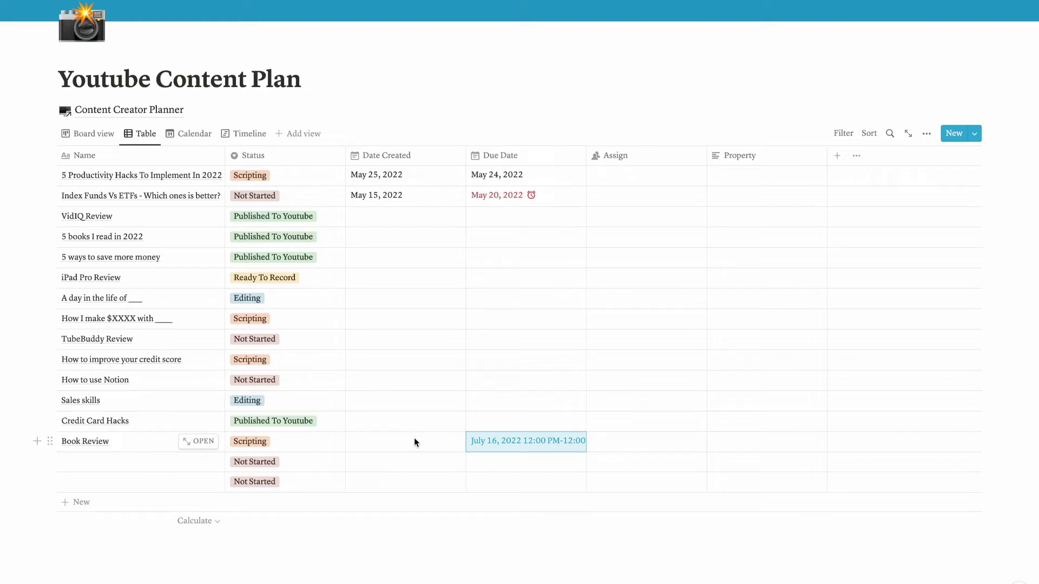
- In Calendar view, page through the months and set Book Review's Date Created to July 2, 2022
{"action": "scroll", "coordinate": [255, 225], "scroll_direction": "up", "scroll_amount": 1}
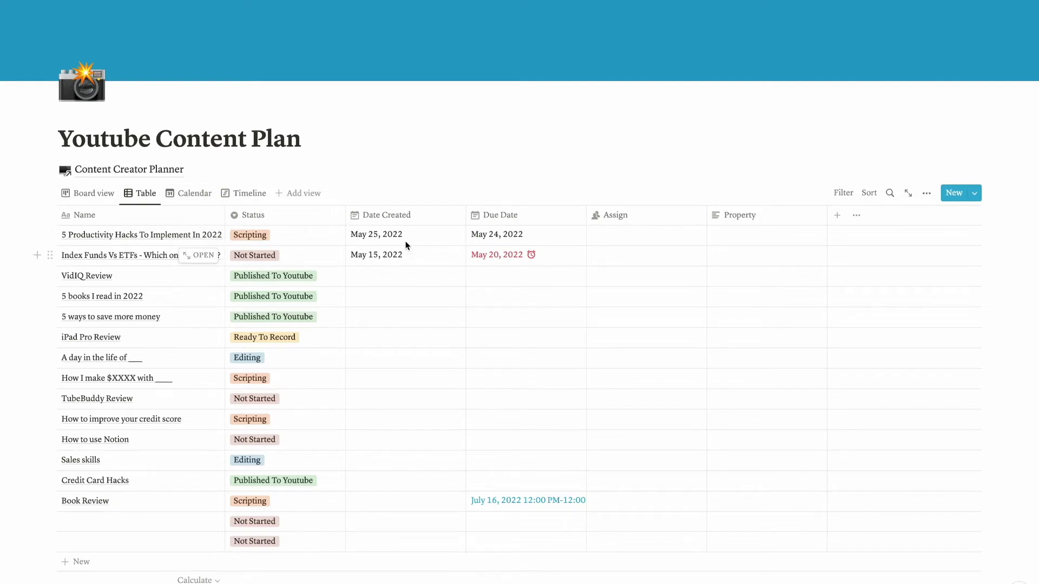
{"action": "left_click", "coordinate": [190, 194]}
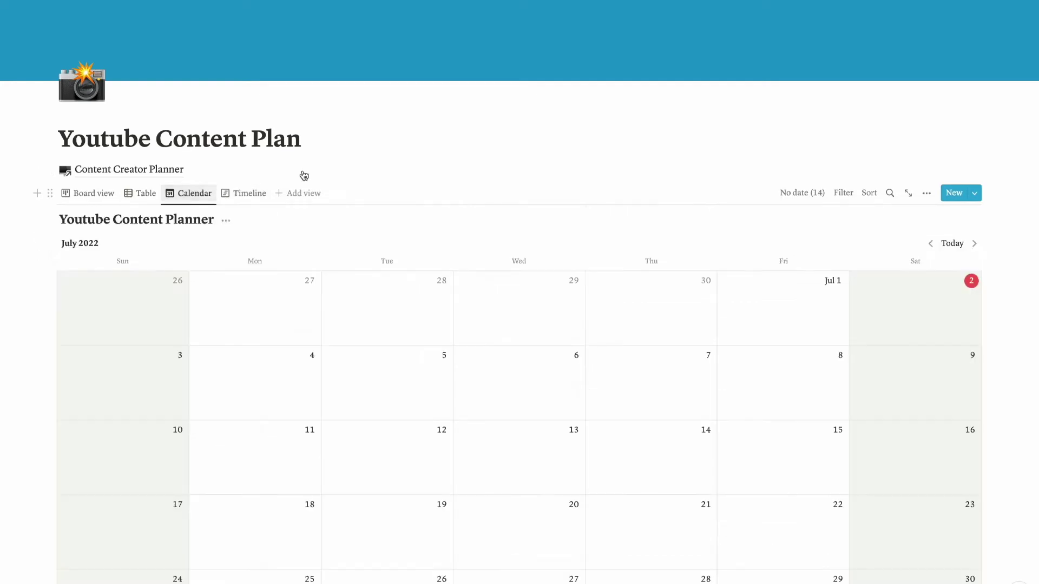
{"action": "scroll", "coordinate": [865, 205], "scroll_direction": "down", "scroll_amount": 2}
{"action": "left_click", "coordinate": [932, 164]}
{"action": "left_click", "coordinate": [932, 164]}
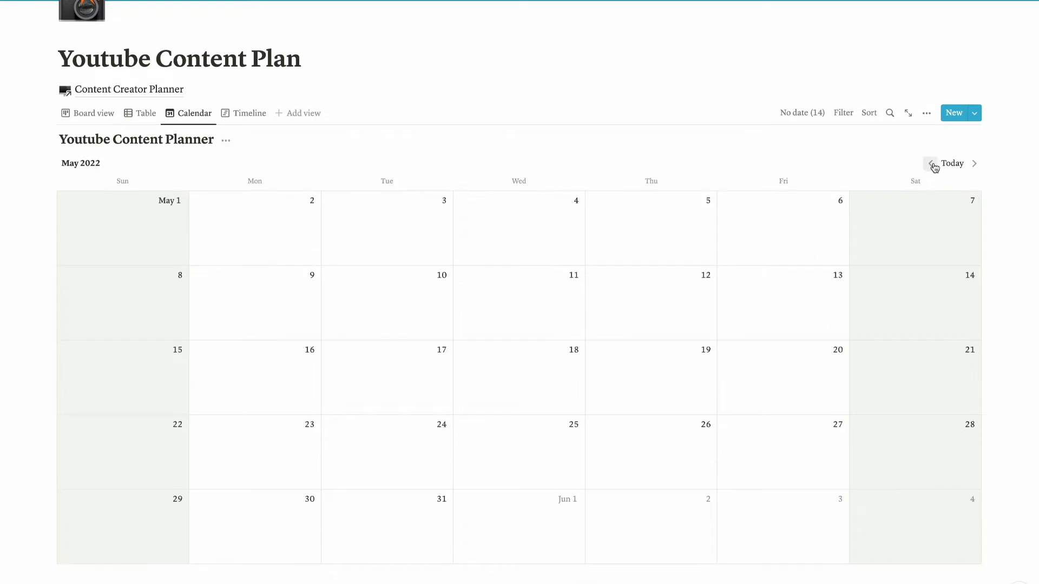
{"action": "left_click", "coordinate": [931, 164]}
{"action": "left_click", "coordinate": [976, 164]}
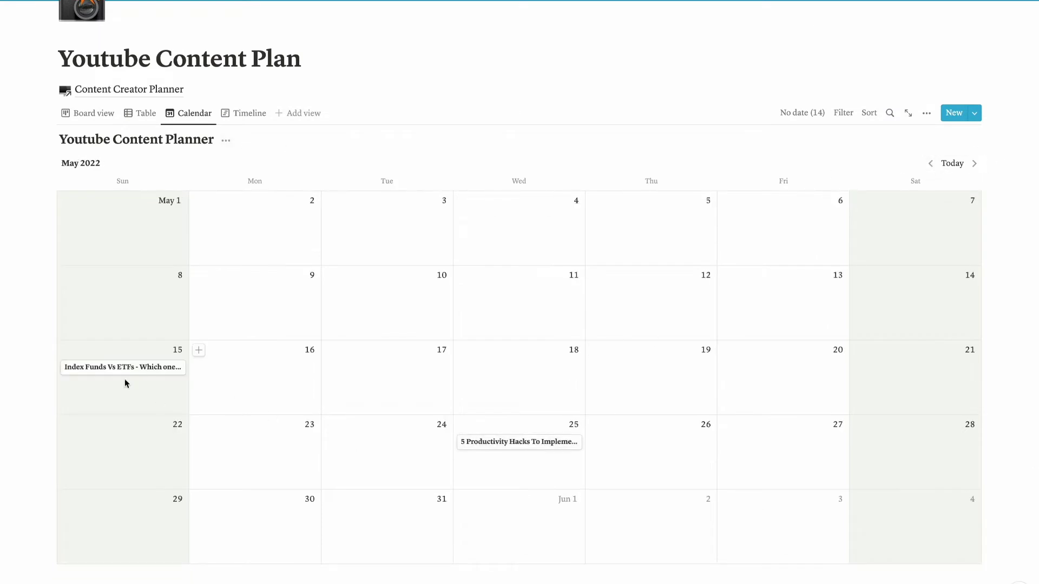
{"action": "left_click", "coordinate": [975, 164]}
{"action": "left_click", "coordinate": [975, 164]}
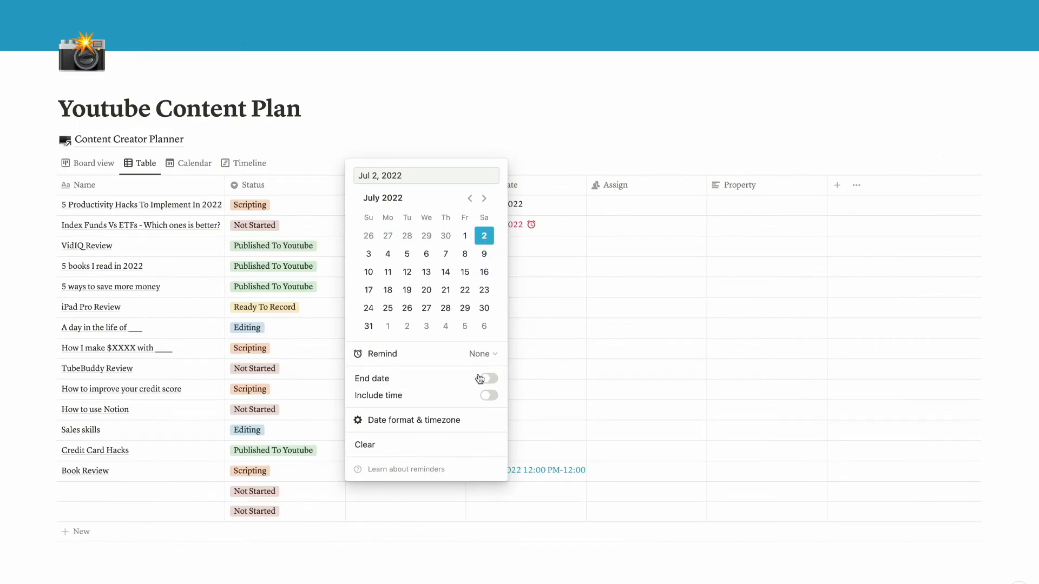
{"action": "key", "text": "Escape"}
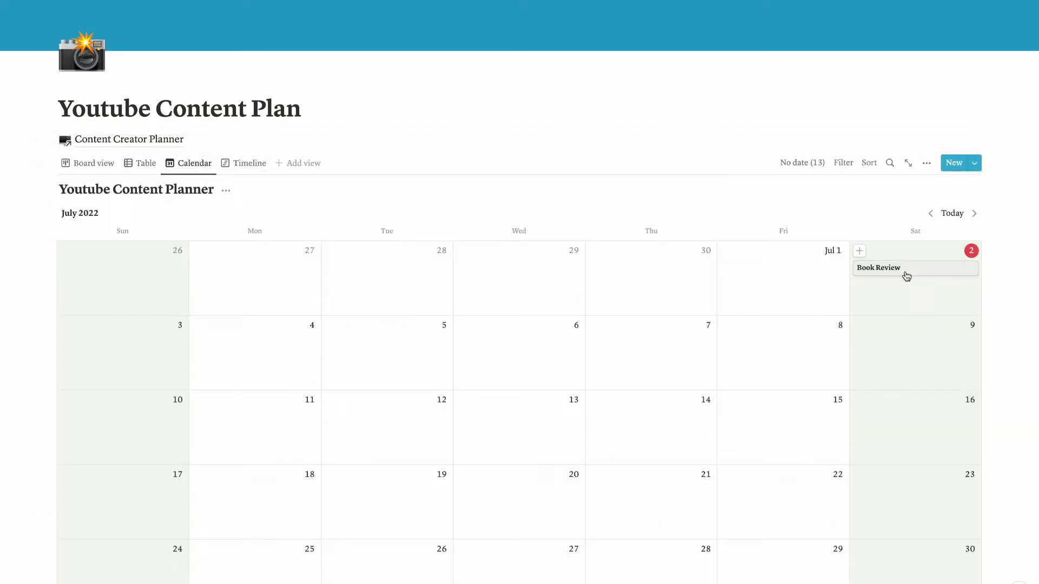
- Preview Book Review, switch the view to Timeline, and open Book Review from it
{"action": "left_click", "coordinate": [907, 276]}
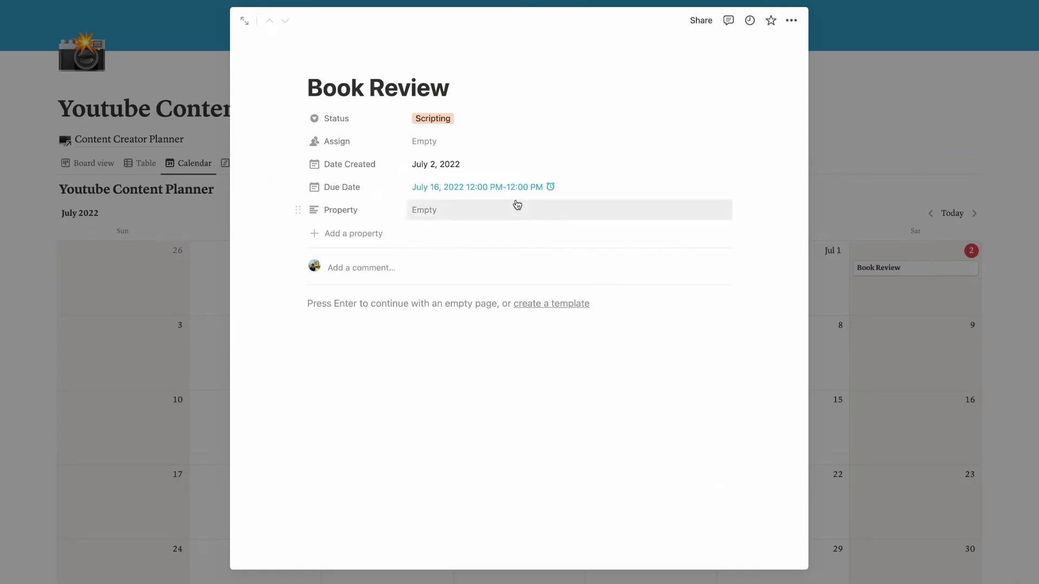
{"action": "key", "text": "Escape"}
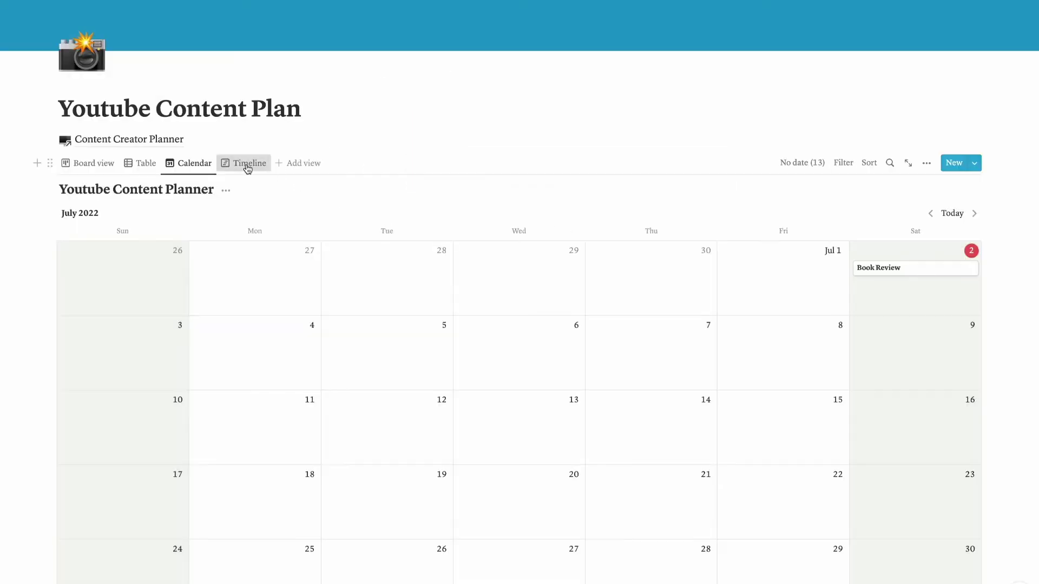
{"action": "left_click", "coordinate": [242, 162]}
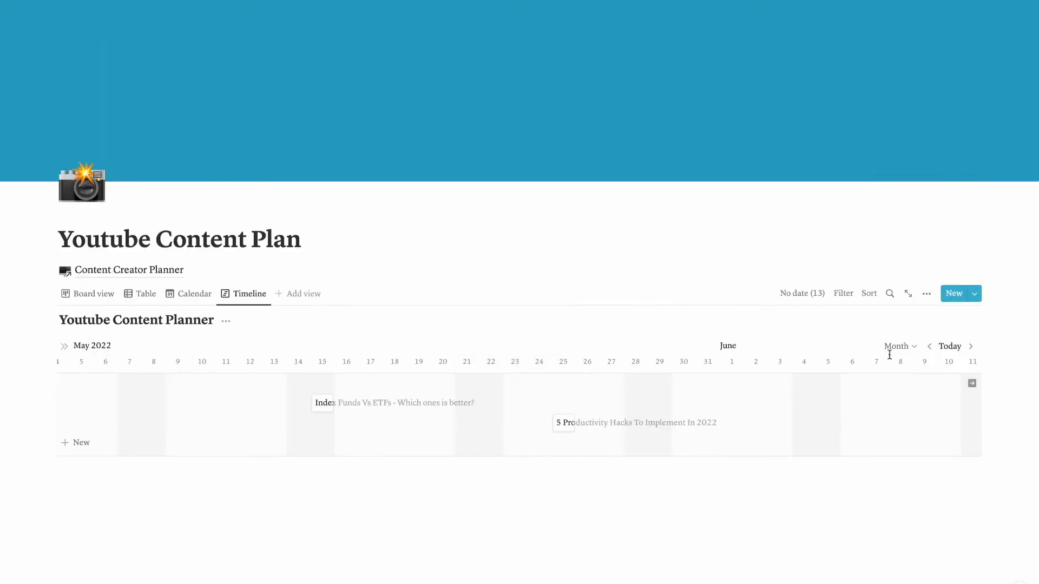
{"action": "left_click", "coordinate": [189, 293]}
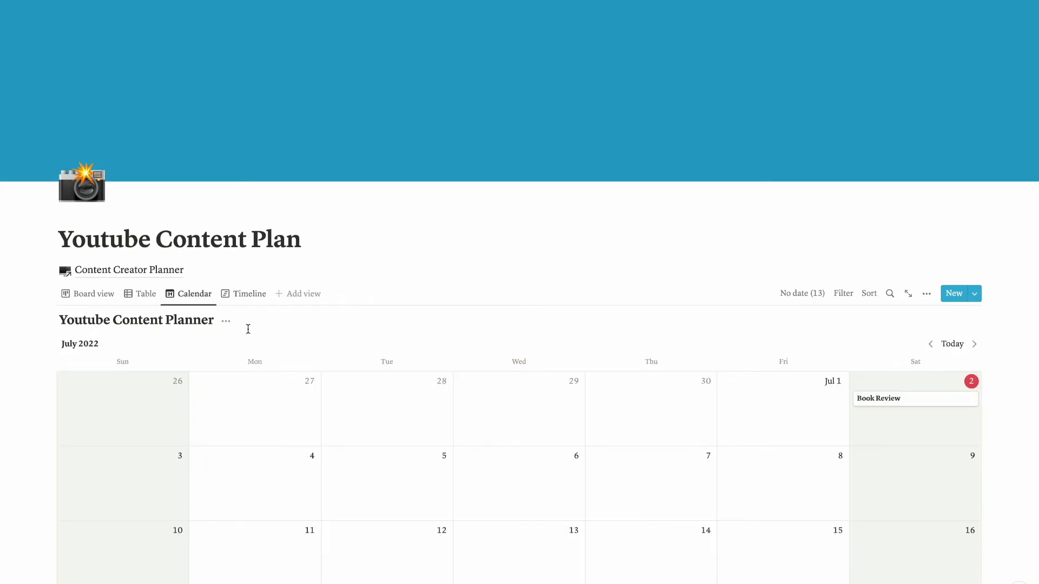
{"action": "left_click", "coordinate": [247, 295]}
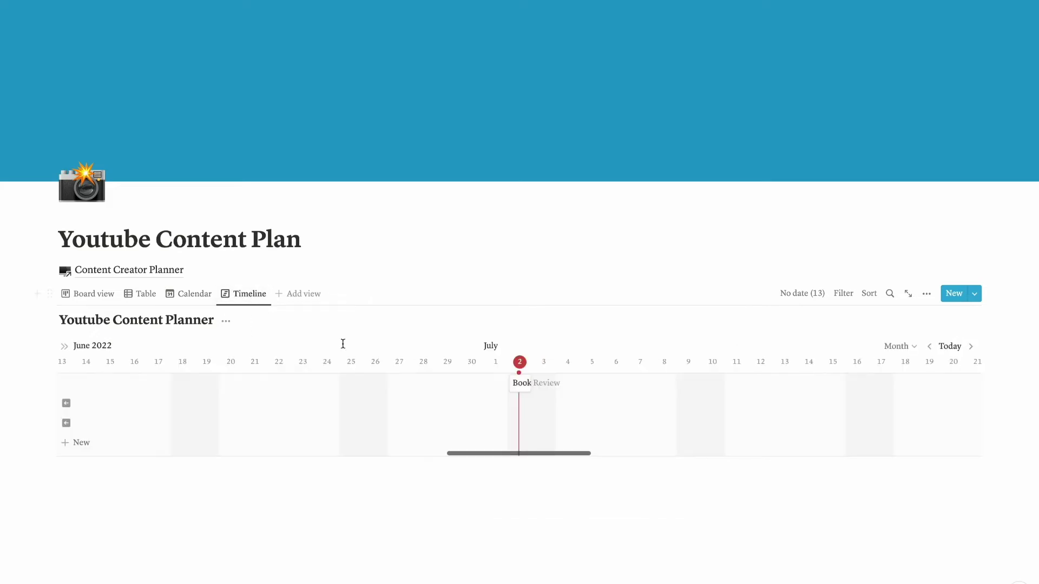
{"action": "left_click", "coordinate": [523, 391]}
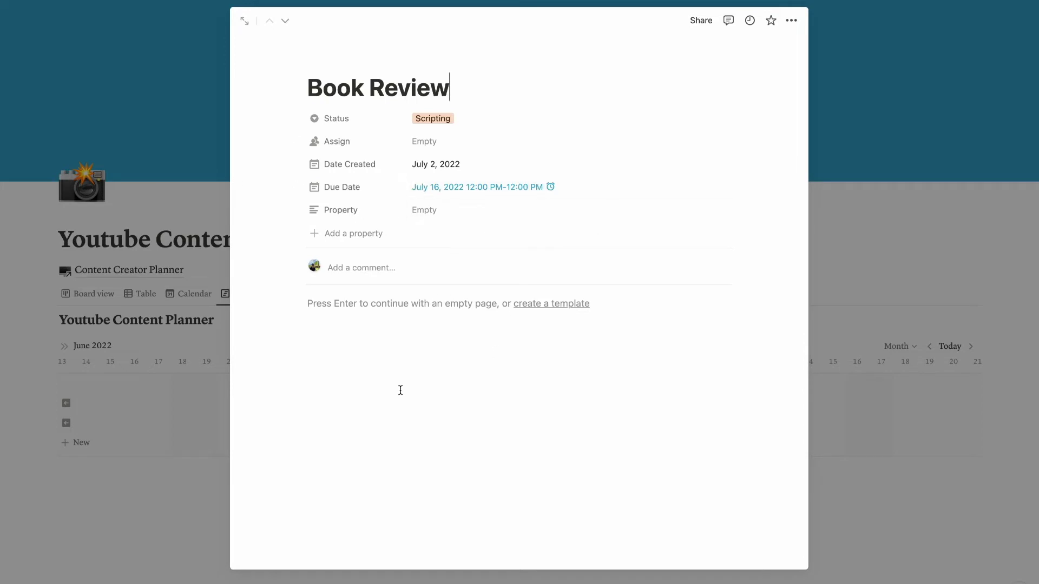
- Add notes 'Add B-rolls from Google Drive' and copyright free music from YT studio/ Epidemic Sound
{"action": "key", "text": "Return"}
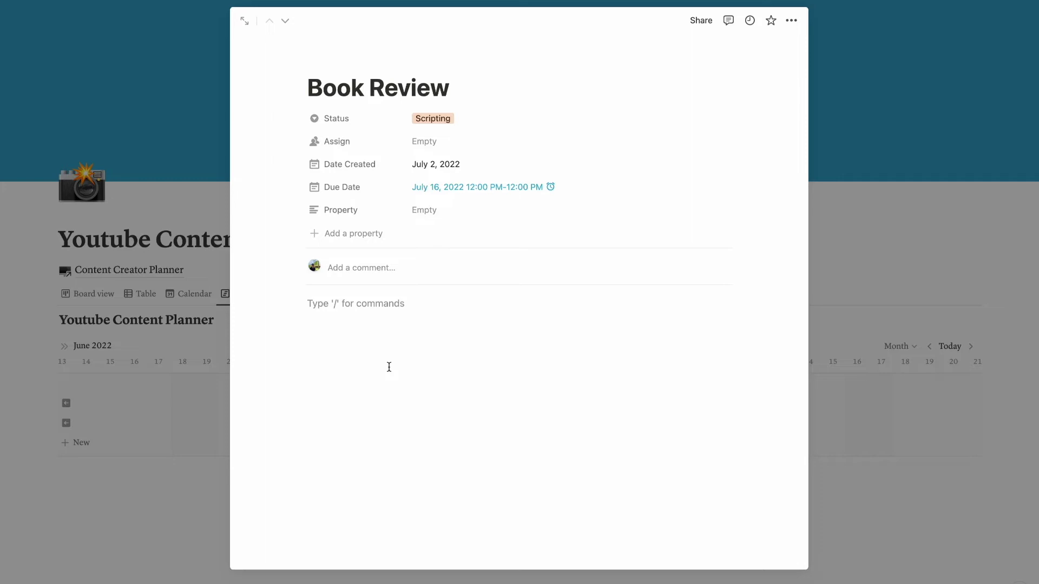
{"action": "type", "text": "Add B-rolls from Google"}
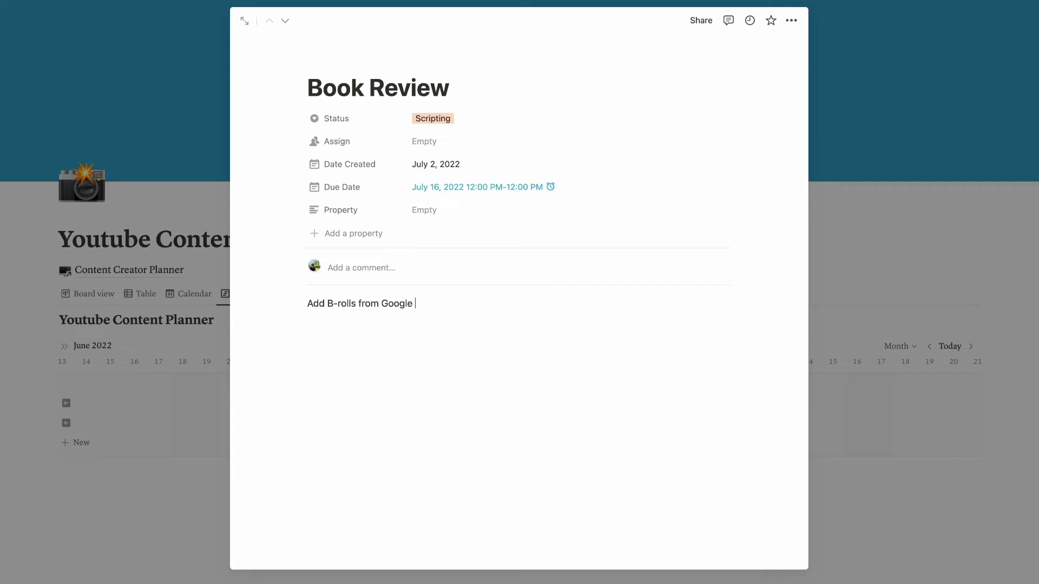
{"action": "type", "text": " Drive"}
{"action": "key", "text": "Return"}
{"action": "type", "text": "T"}
{"action": "key", "text": "BackSpace"}
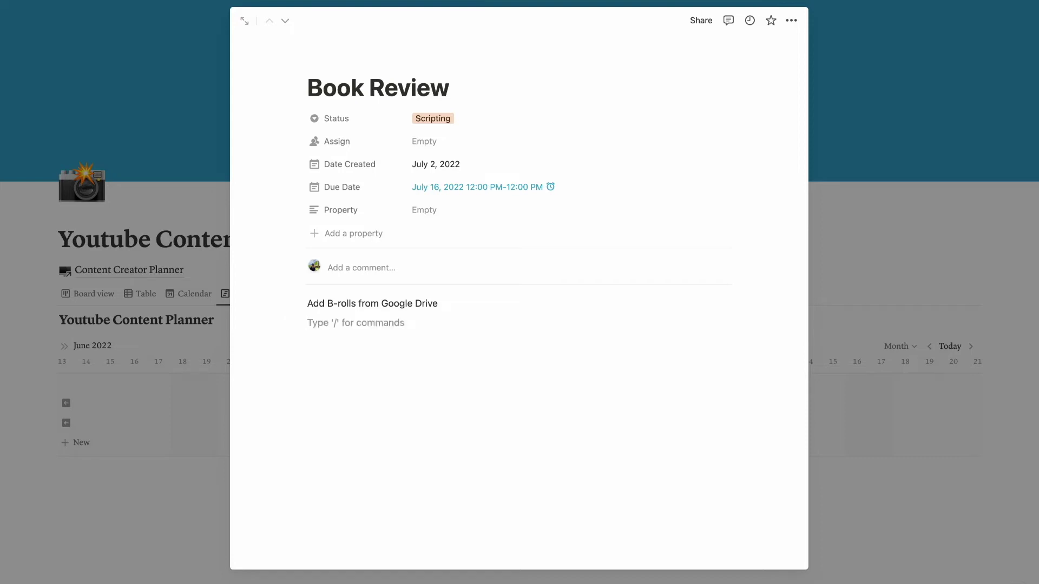
{"action": "type", "text": "A"}
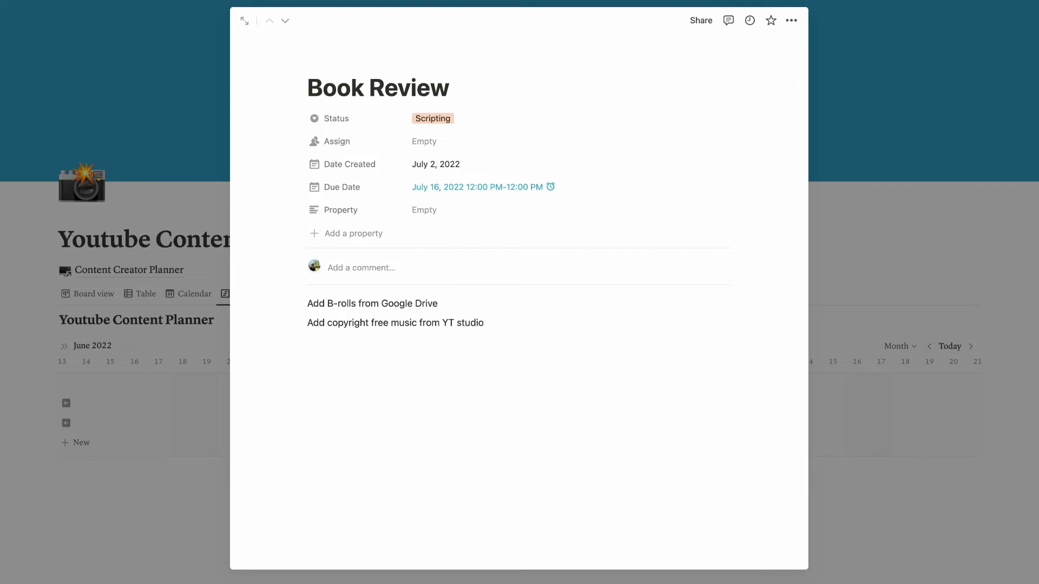
{"action": "type", "text": "/ Epidemic Sound"}
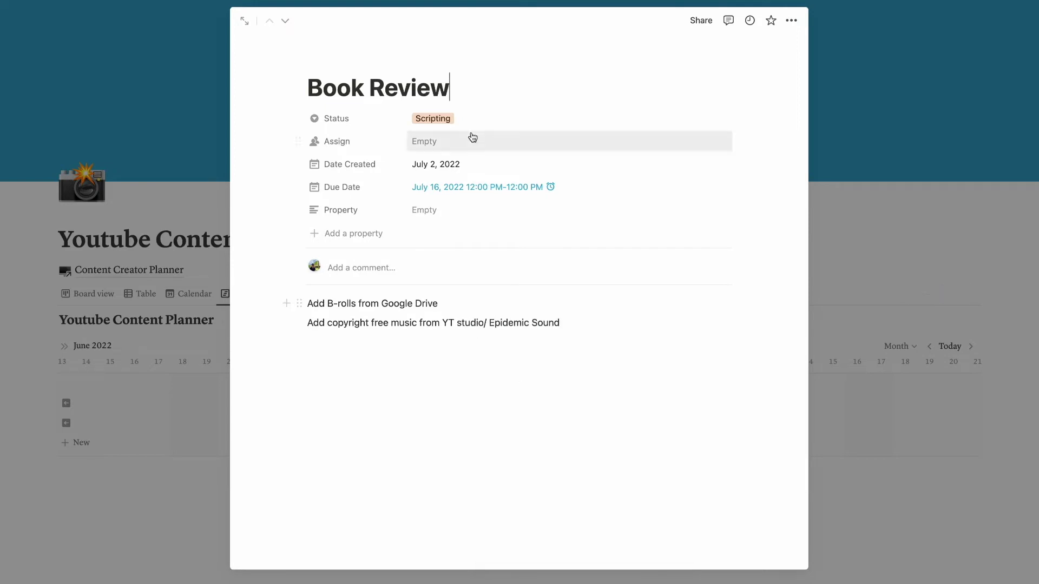
{"action": "key", "text": "Up"}
{"action": "key", "text": "Up"}
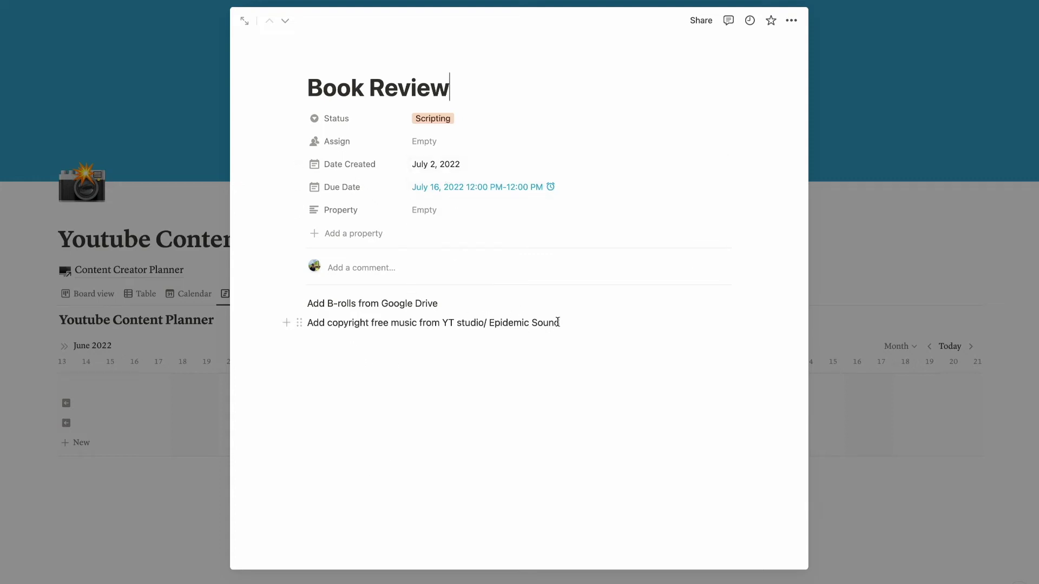
{"action": "left_click", "coordinate": [900, 230]}
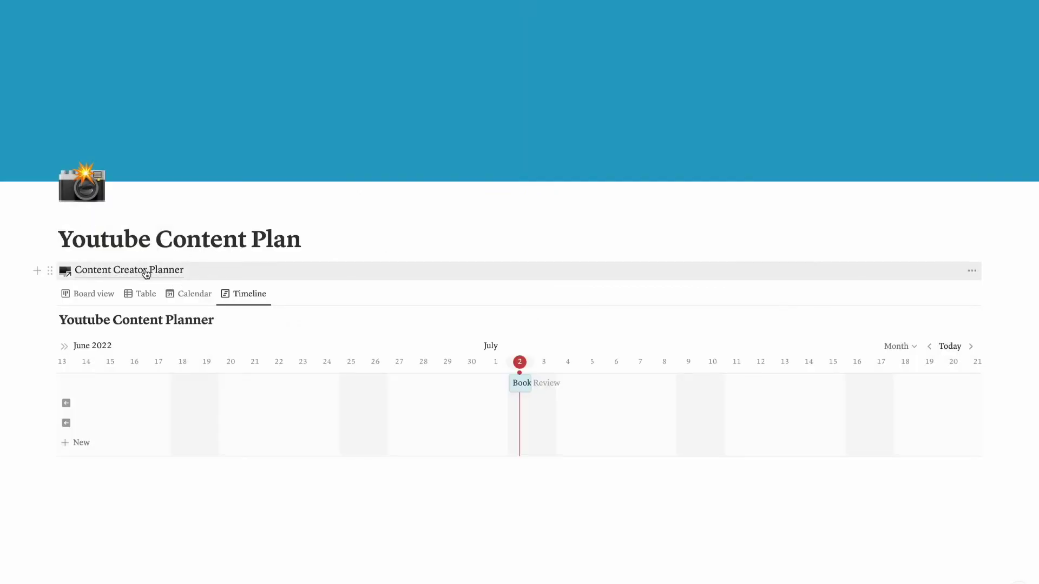
- Go to the Content Creator Planner home and open Youtube Analytics from Navigation
{"action": "left_click", "coordinate": [109, 278]}
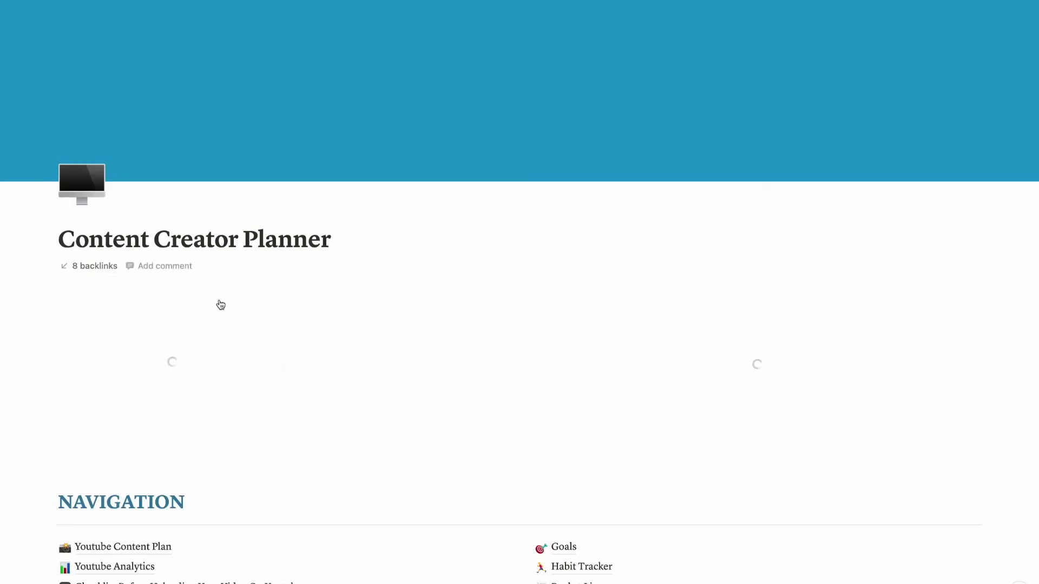
{"action": "scroll", "coordinate": [224, 332], "scroll_direction": "down", "scroll_amount": 2}
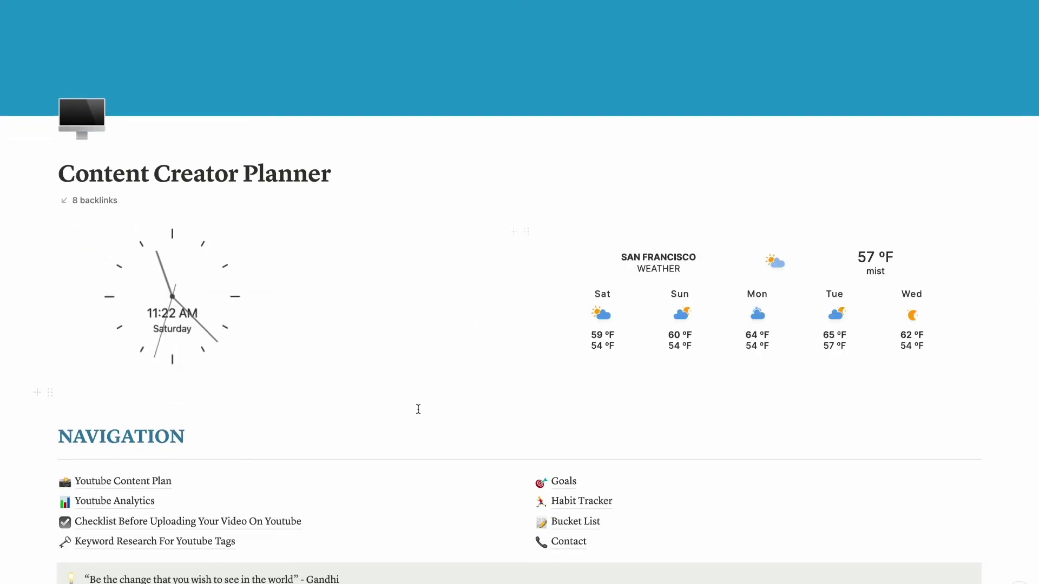
{"action": "scroll", "coordinate": [241, 314], "scroll_direction": "down", "scroll_amount": 2}
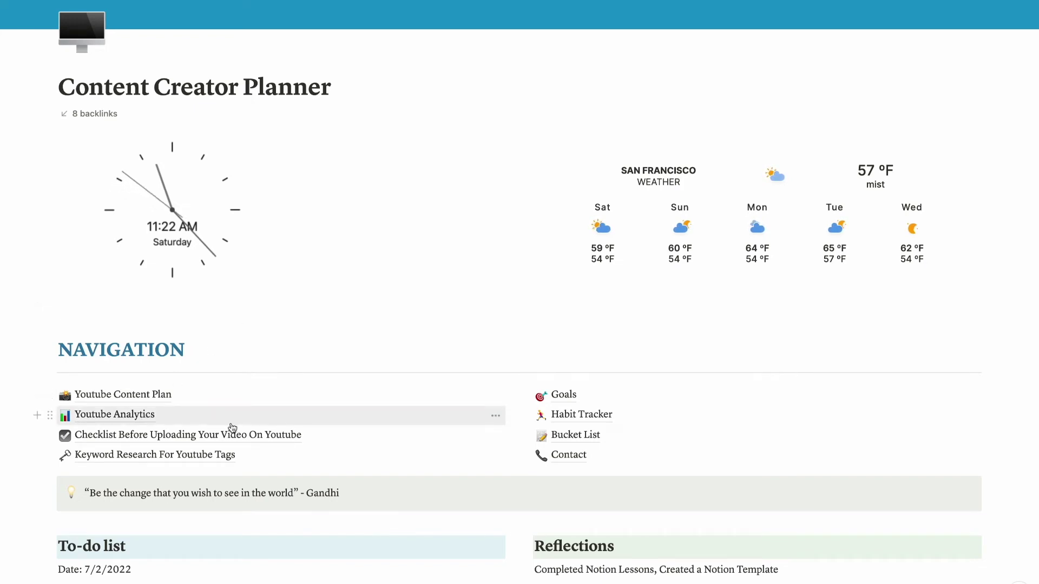
{"action": "left_click", "coordinate": [132, 418]}
- Enter 1000 as March's Video Views in the Monthly Analytics table
{"action": "scroll", "coordinate": [237, 456], "scroll_direction": "down", "scroll_amount": 2}
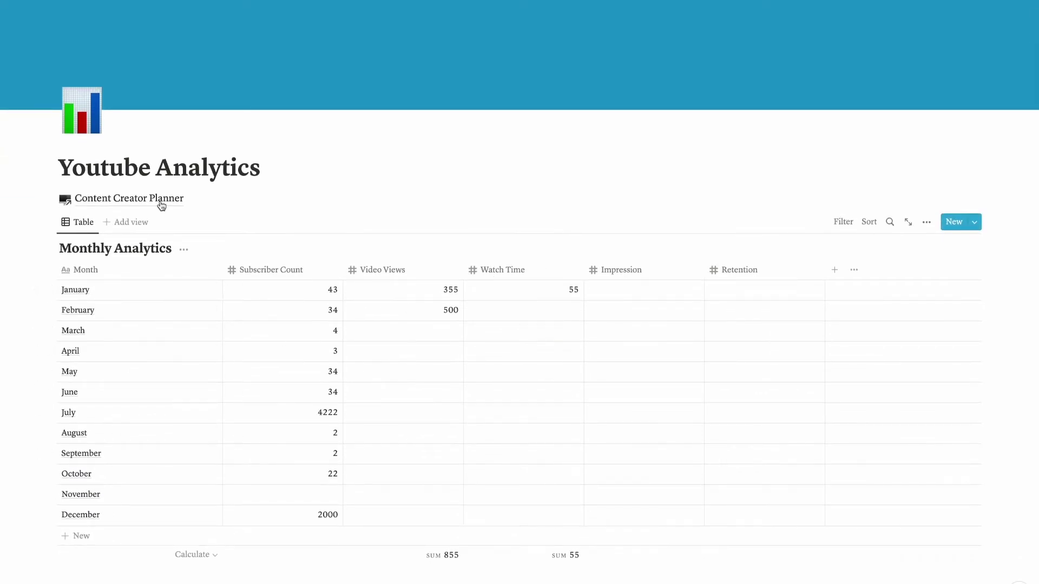
{"action": "scroll", "coordinate": [272, 373], "scroll_direction": "down", "scroll_amount": 3}
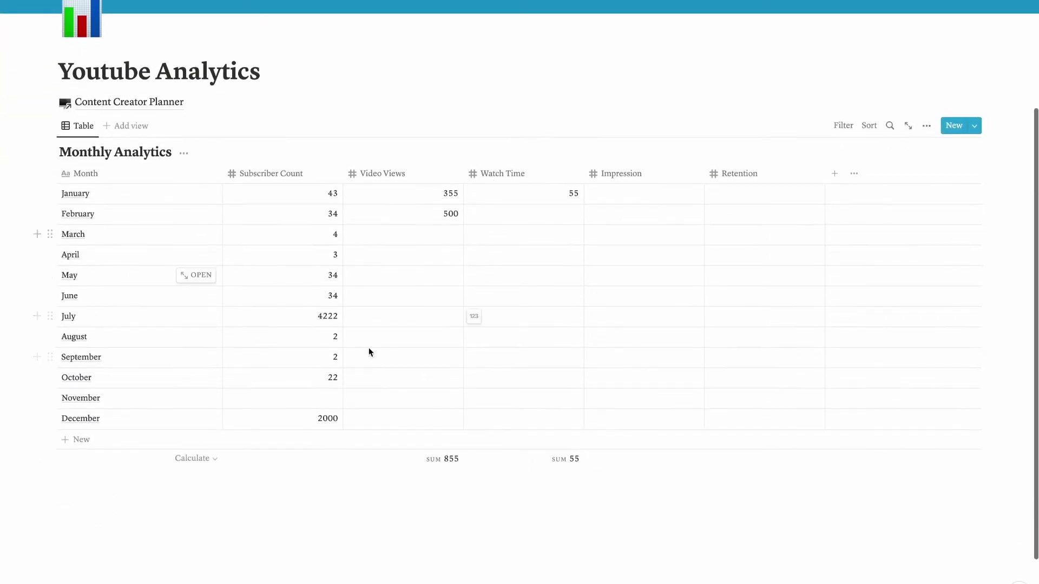
{"action": "scroll", "coordinate": [369, 352], "scroll_direction": "up", "scroll_amount": 2}
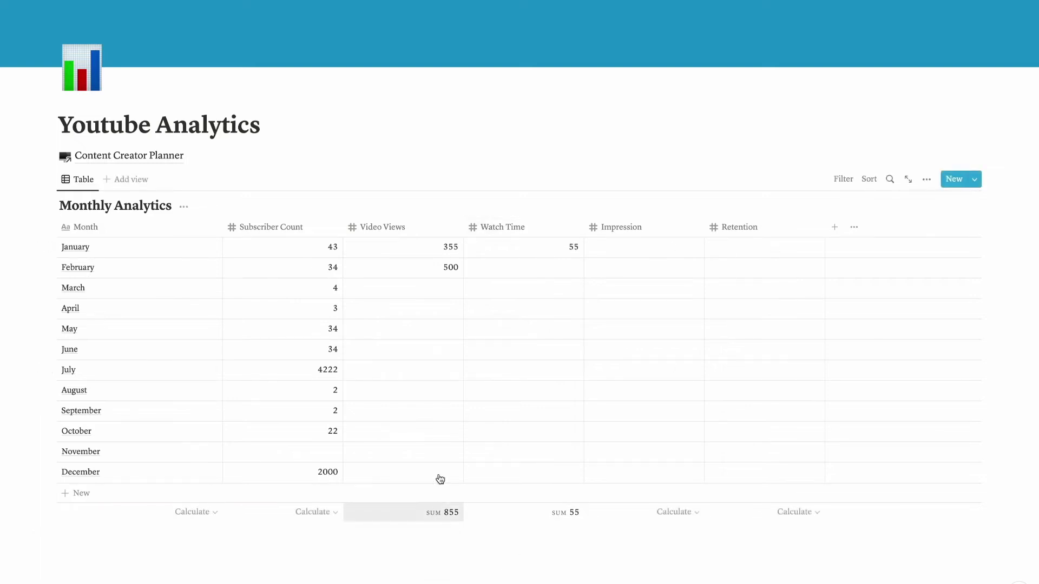
{"action": "left_click", "coordinate": [450, 290]}
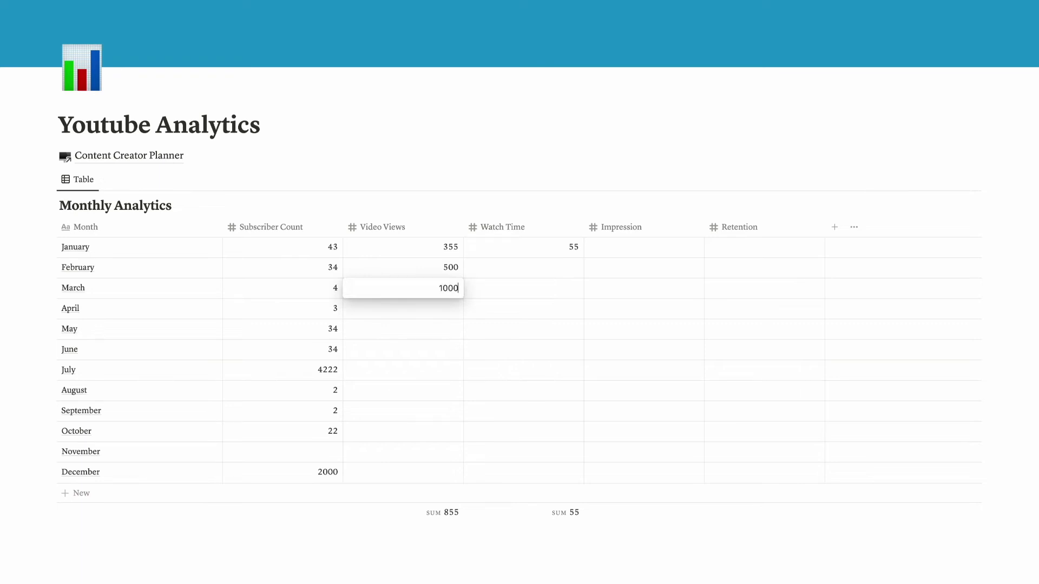
{"action": "type", "text": "000"}
{"action": "key", "text": "Return"}
- Check the Video Views and Watch Time footer calculations, keeping Sum, then return to the planner
{"action": "left_click", "coordinate": [441, 513]}
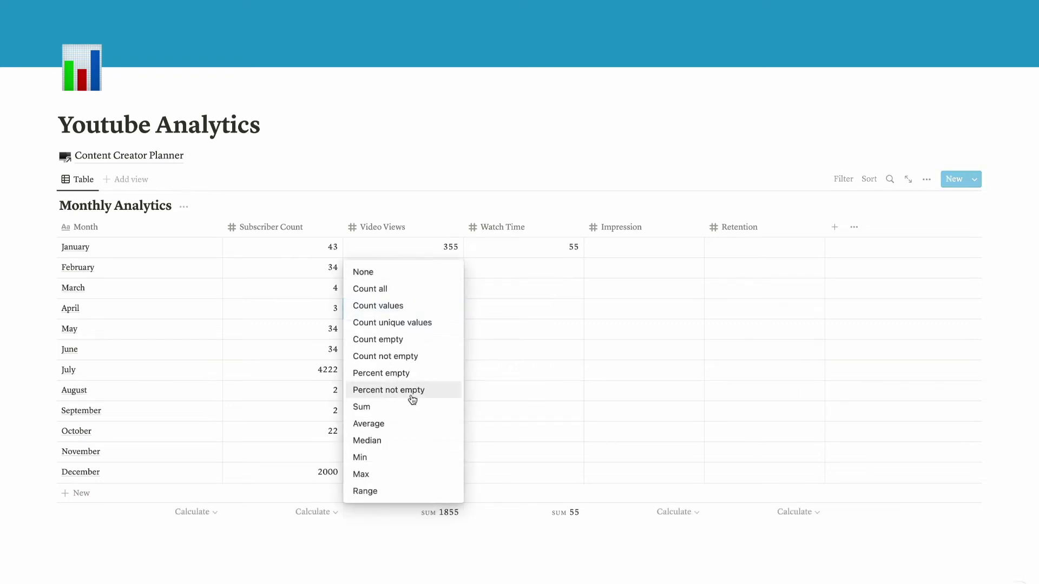
{"action": "left_click", "coordinate": [472, 575]}
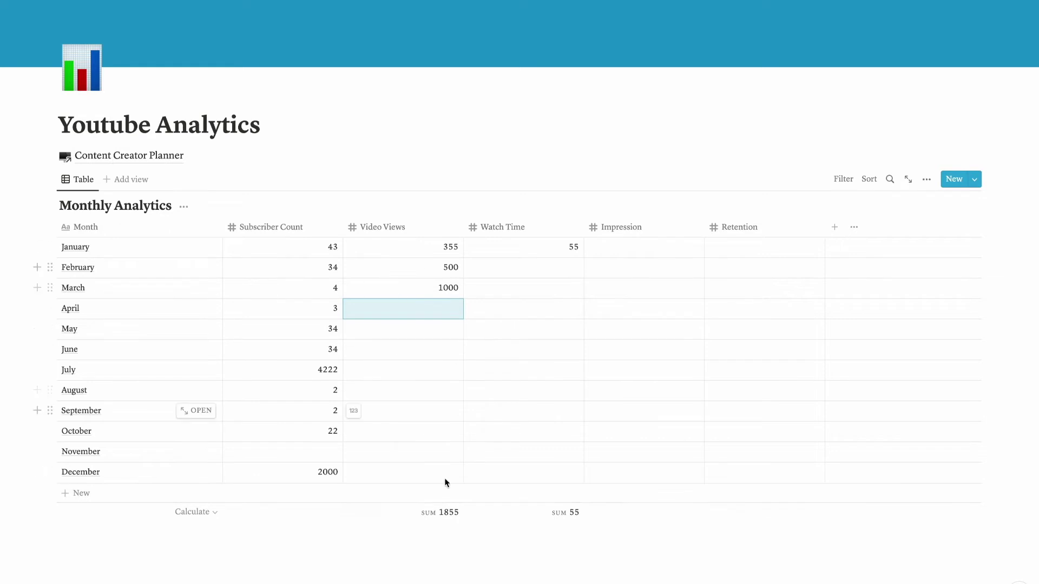
{"action": "left_click", "coordinate": [580, 519]}
{"action": "key", "text": "Down"}
{"action": "key", "text": "Down"}
{"action": "key", "text": "Down"}
{"action": "key", "text": "Down"}
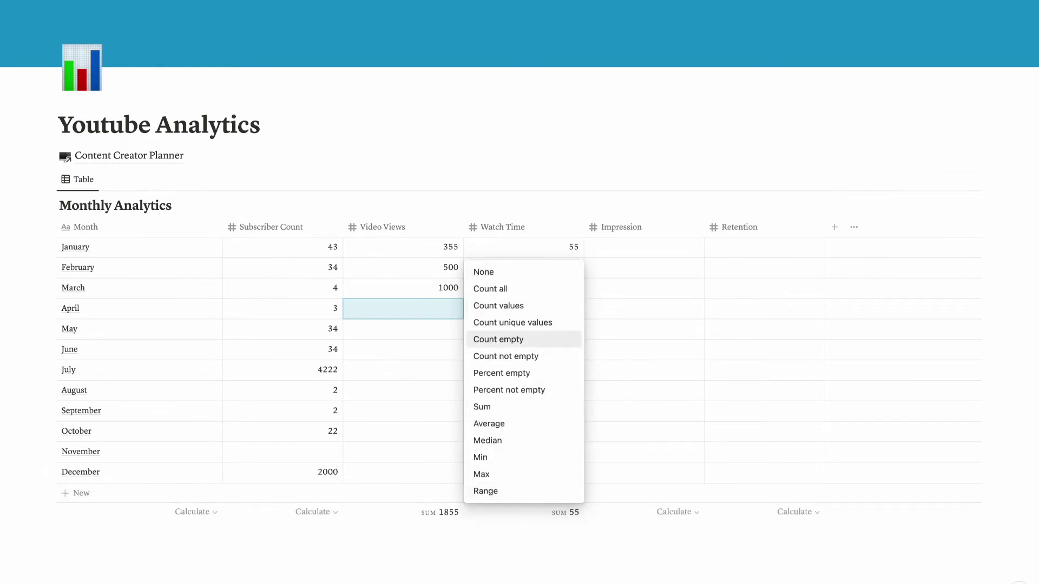
{"action": "left_click", "coordinate": [595, 574]}
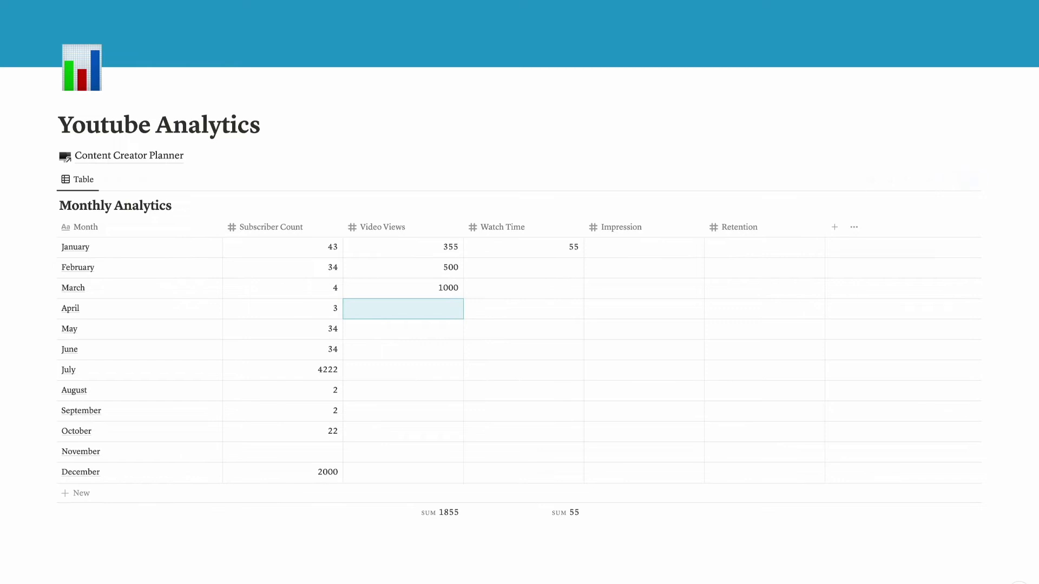
{"action": "left_click", "coordinate": [458, 563]}
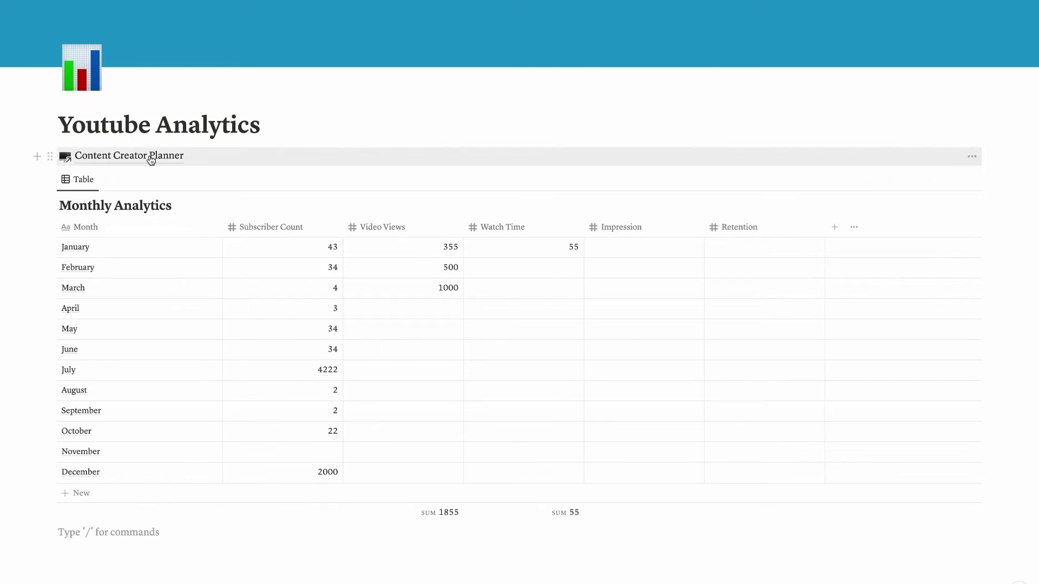
{"action": "left_click", "coordinate": [151, 160]}
- Rename the first video from Topic 1 to '5 stocks to buy in 2022' and tick its Thumbnail
{"action": "scroll", "coordinate": [217, 271], "scroll_direction": "down", "scroll_amount": 3}
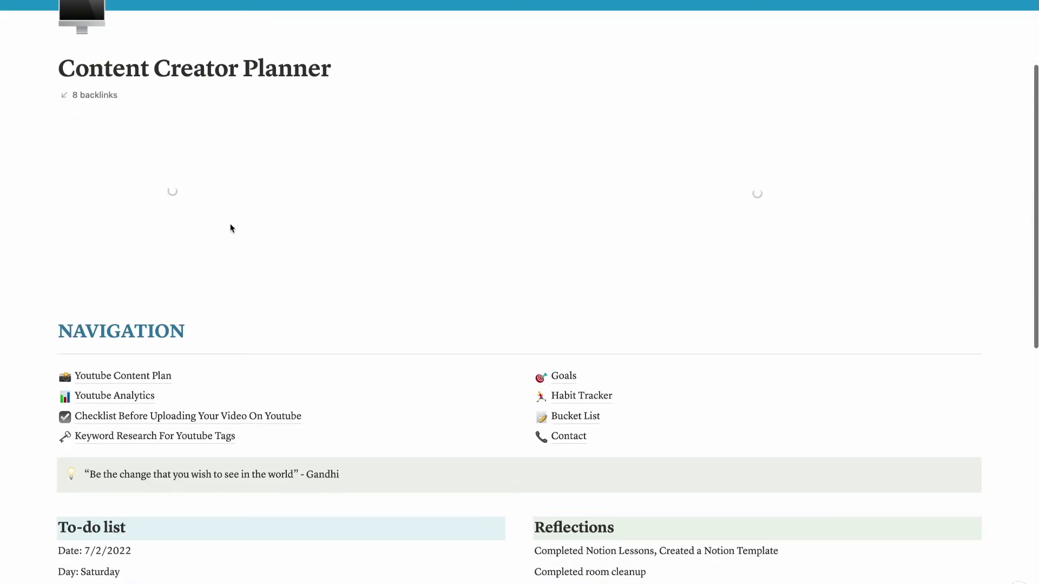
{"action": "scroll", "coordinate": [389, 318], "scroll_direction": "down", "scroll_amount": 3}
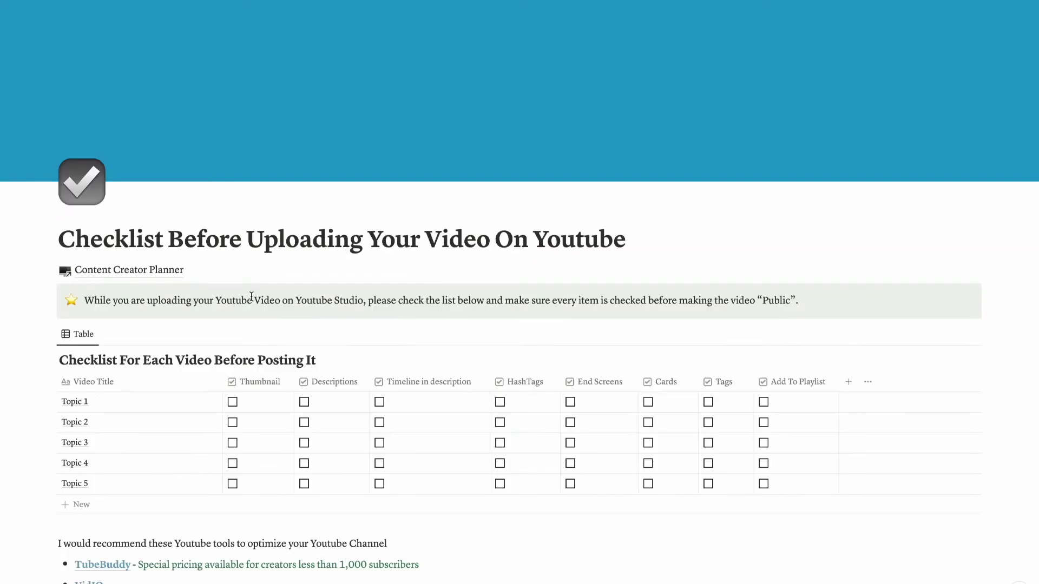
{"action": "scroll", "coordinate": [254, 283], "scroll_direction": "down", "scroll_amount": 3}
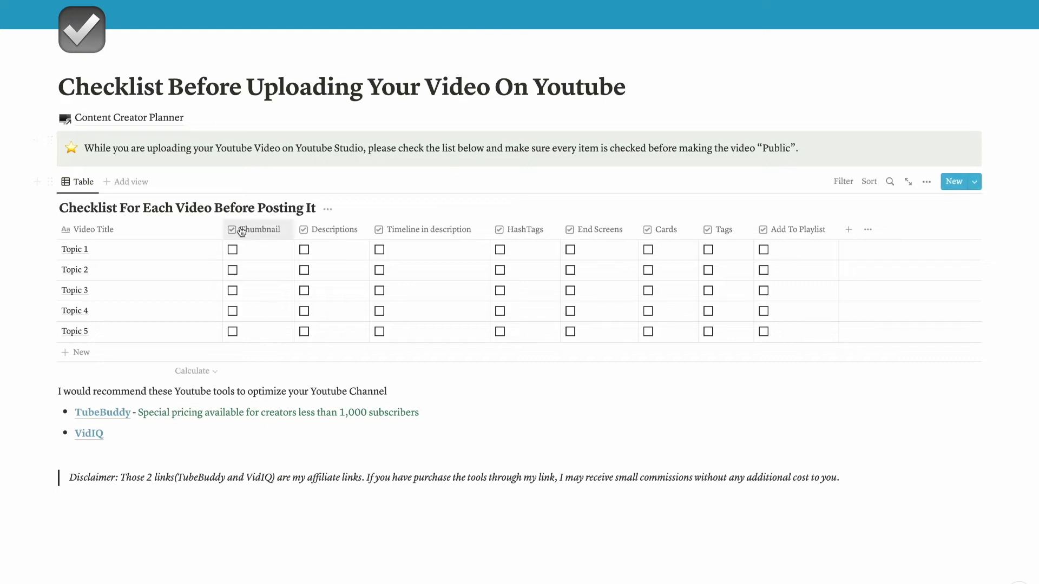
{"action": "left_click", "coordinate": [105, 249]}
{"action": "left_click_drag", "start_coordinate": [104, 249], "coordinate": [62, 250]}
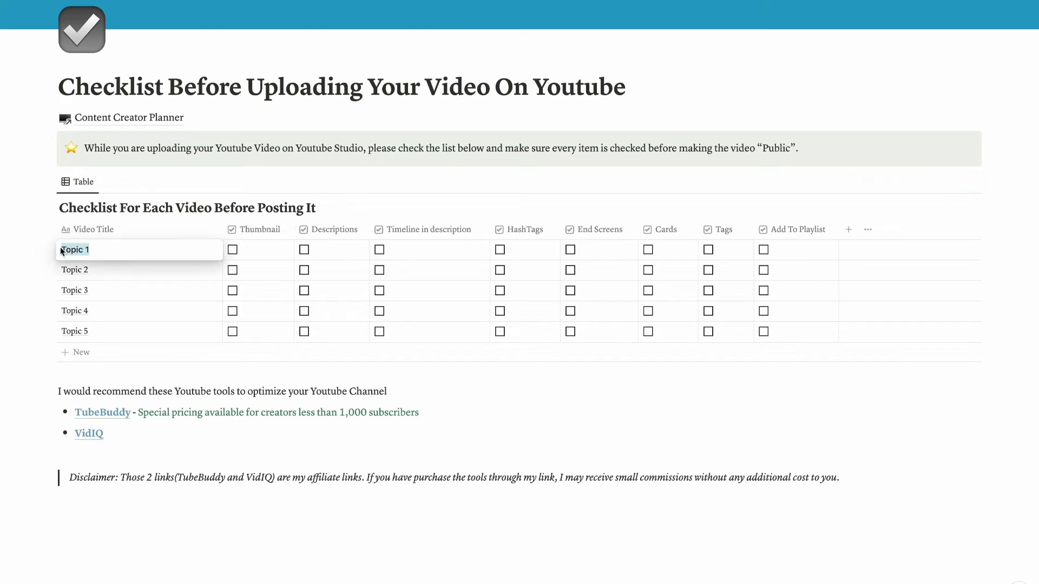
{"action": "type", "text": "5 stocks to buy in 2022"}
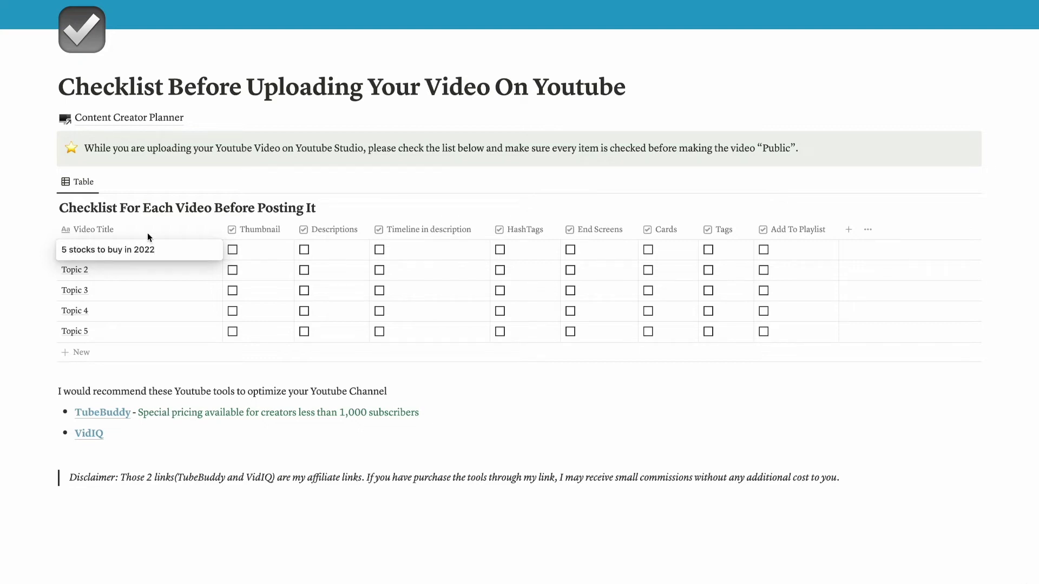
{"action": "key", "text": "Return"}
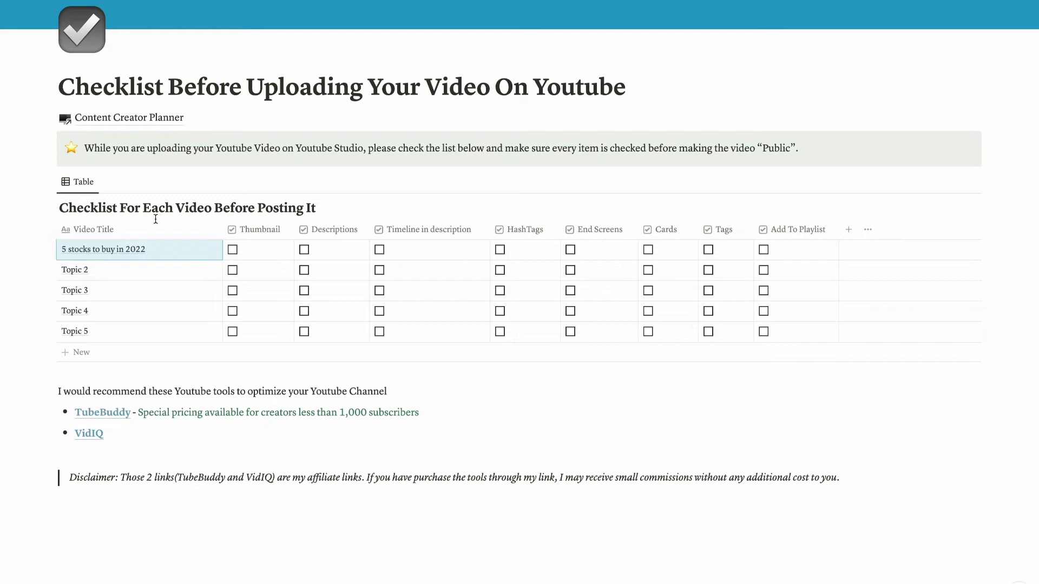
{"action": "left_click", "coordinate": [233, 250]}
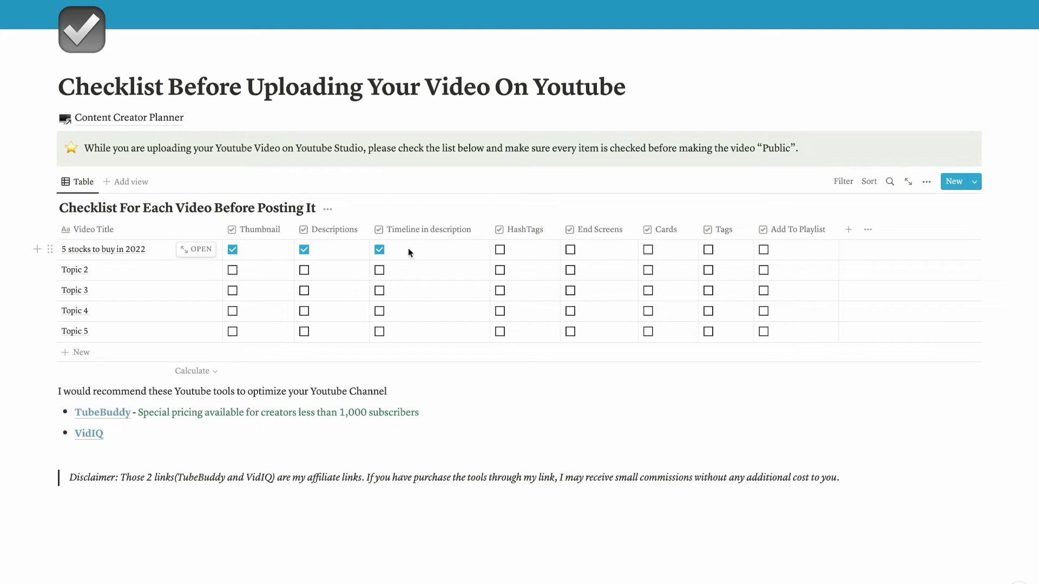
- Tick HashTags for '5 stocks to buy in 2022', then go back to the Content Creator Planner
{"action": "left_click", "coordinate": [500, 251]}
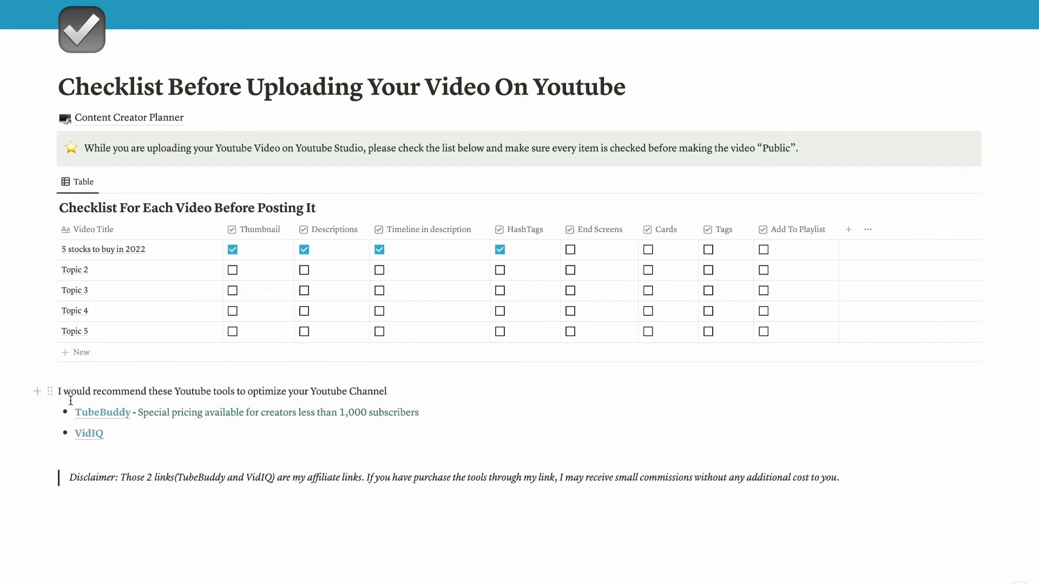
{"action": "mouse_move", "coordinate": [88, 436]}
{"action": "left_click", "coordinate": [166, 120]}
- Scroll the Keyword Research For Youtube Tags table and select the empty Tags cell in row two
{"action": "scroll", "coordinate": [171, 460], "scroll_direction": "down", "scroll_amount": 3}
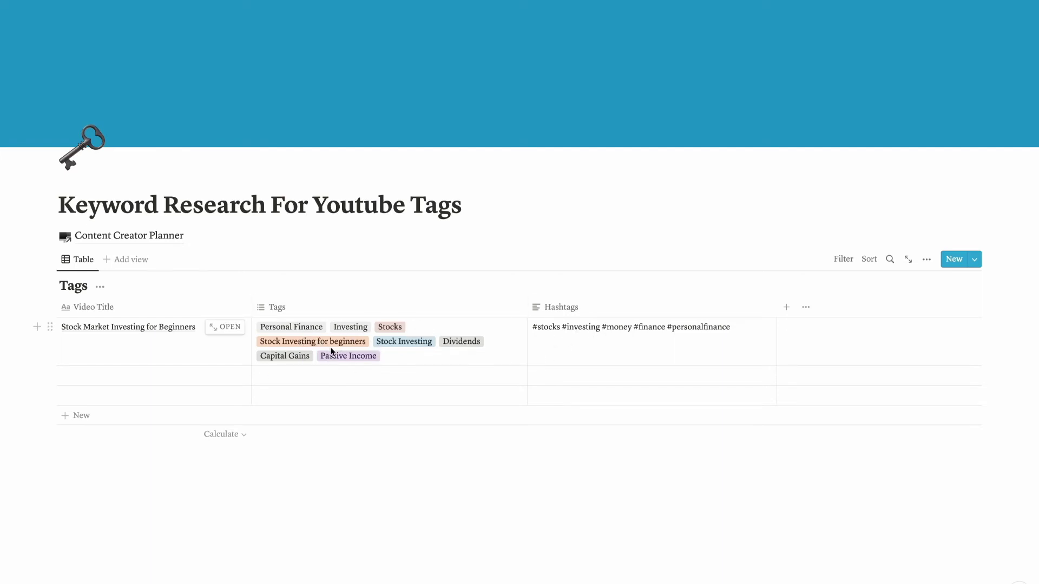
{"action": "left_click", "coordinate": [389, 375]}
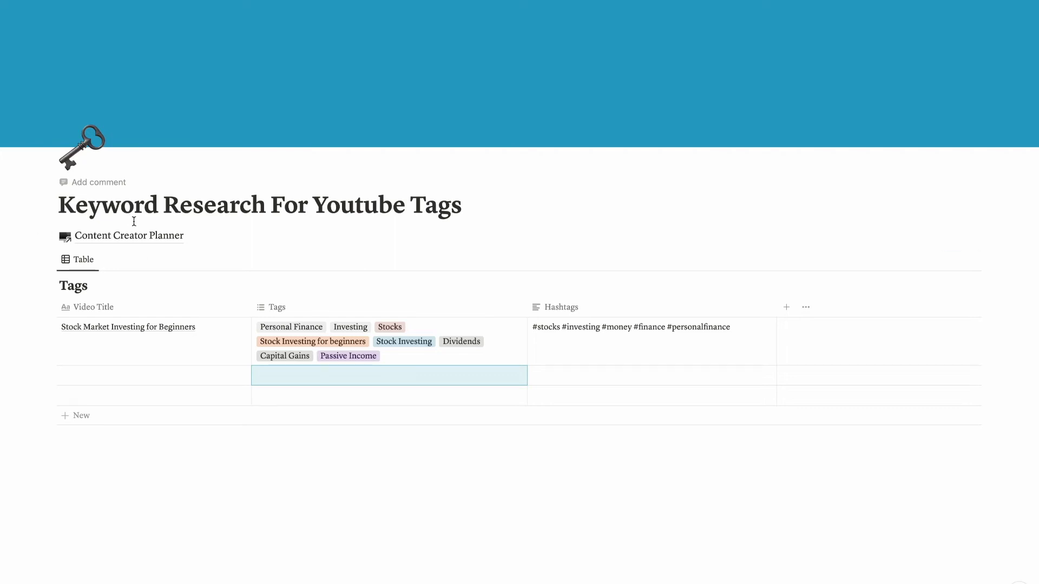
- Go from the planner to the Habit Tracker page and expand July 2022's Daily Habit Tracker
{"action": "left_click", "coordinate": [155, 243]}
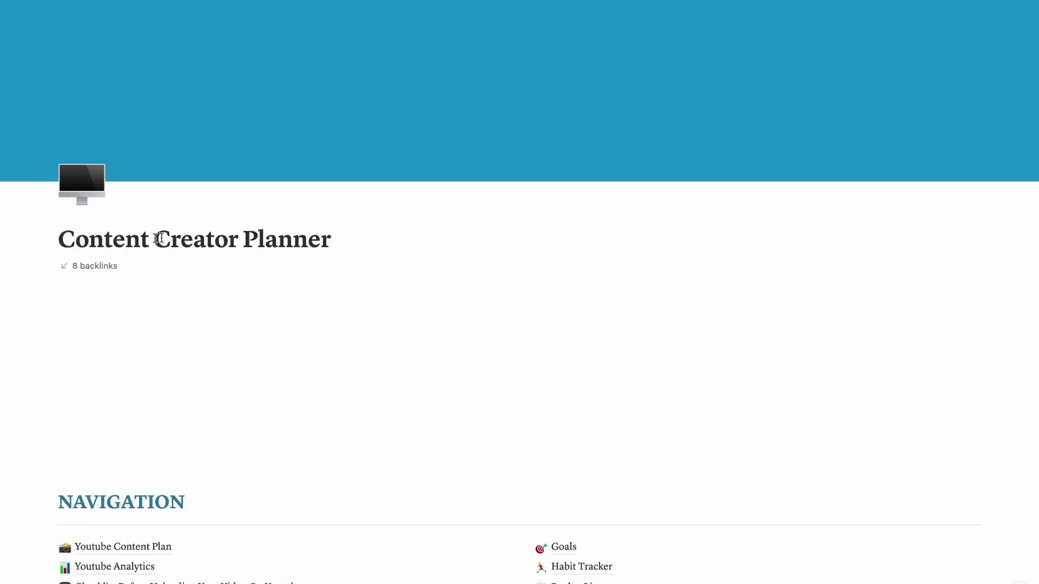
{"action": "scroll", "coordinate": [422, 420], "scroll_direction": "down", "scroll_amount": 4}
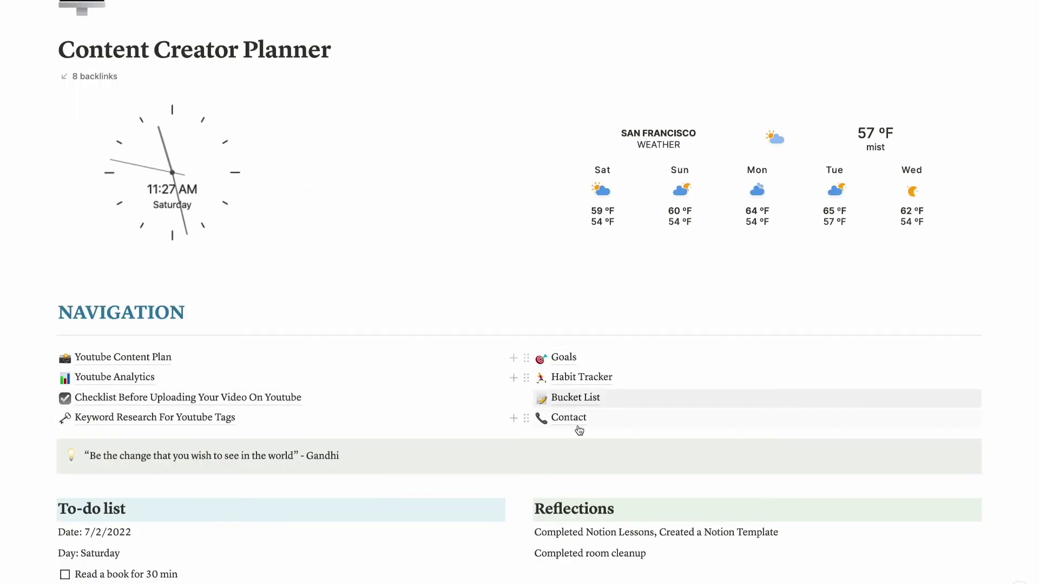
{"action": "left_click", "coordinate": [563, 358]}
{"action": "scroll", "coordinate": [454, 441], "scroll_direction": "down", "scroll_amount": 3}
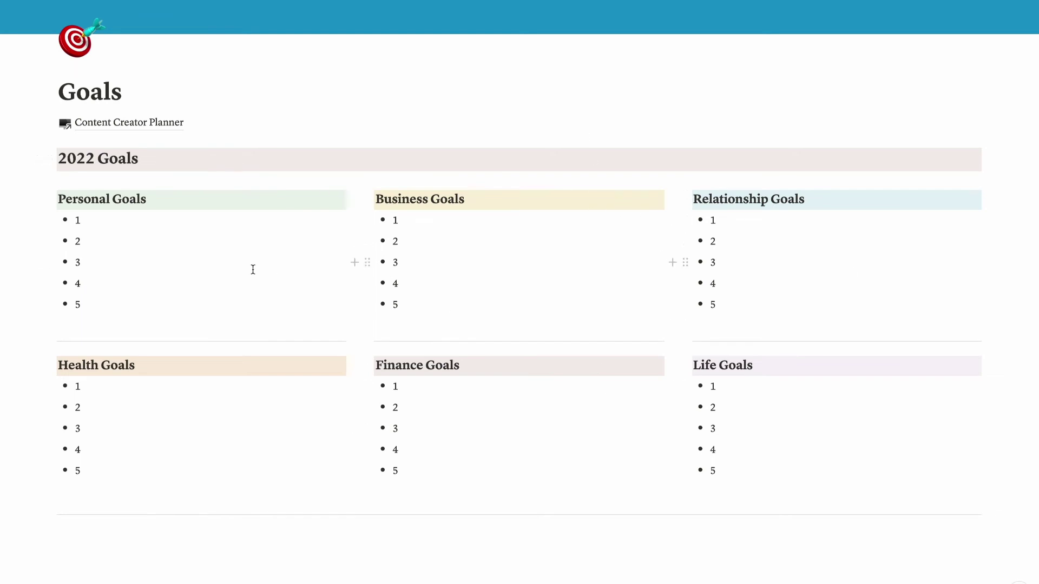
{"action": "scroll", "coordinate": [250, 269], "scroll_direction": "up", "scroll_amount": 2}
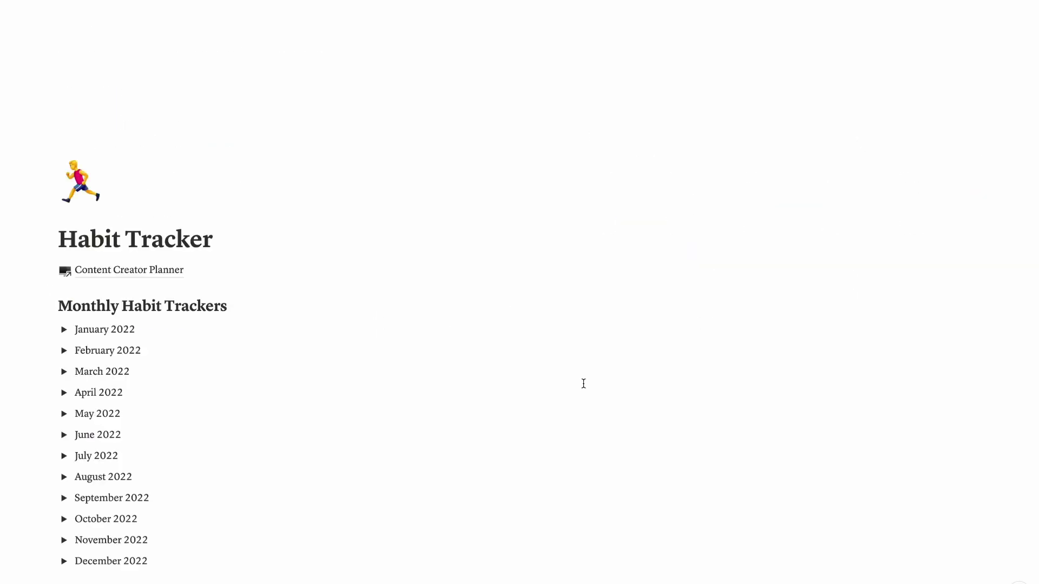
{"action": "scroll", "coordinate": [559, 482], "scroll_direction": "down", "scroll_amount": 3}
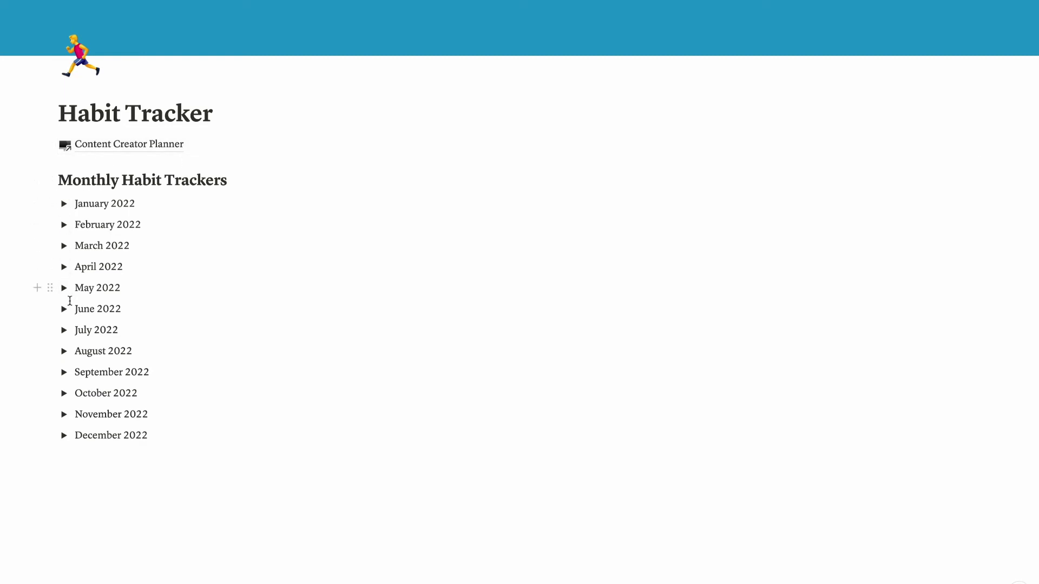
{"action": "left_click", "coordinate": [63, 329]}
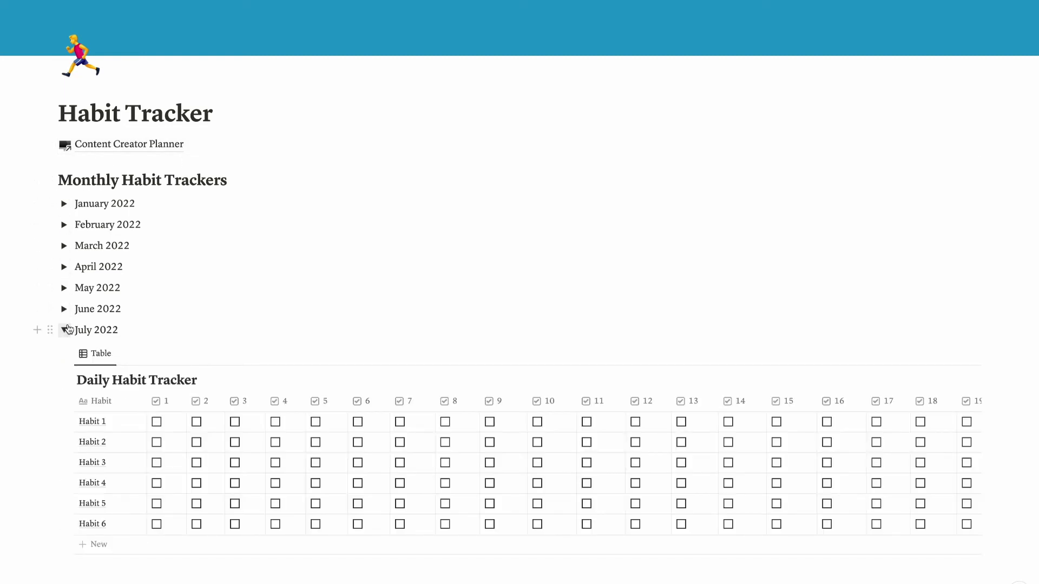
- Rename July's first habit from Habit 1 to 'Read book for 30 min'
{"action": "scroll", "coordinate": [107, 345], "scroll_direction": "down", "scroll_amount": 2}
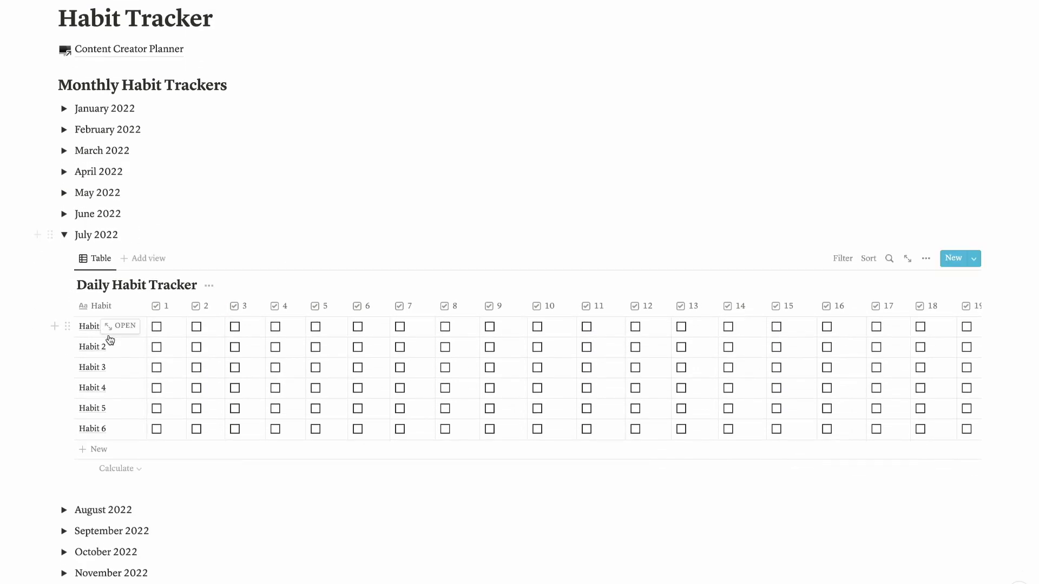
{"action": "left_click", "coordinate": [91, 326]}
{"action": "double_click", "coordinate": [91, 327]}
{"action": "triple_click", "coordinate": [91, 327]}
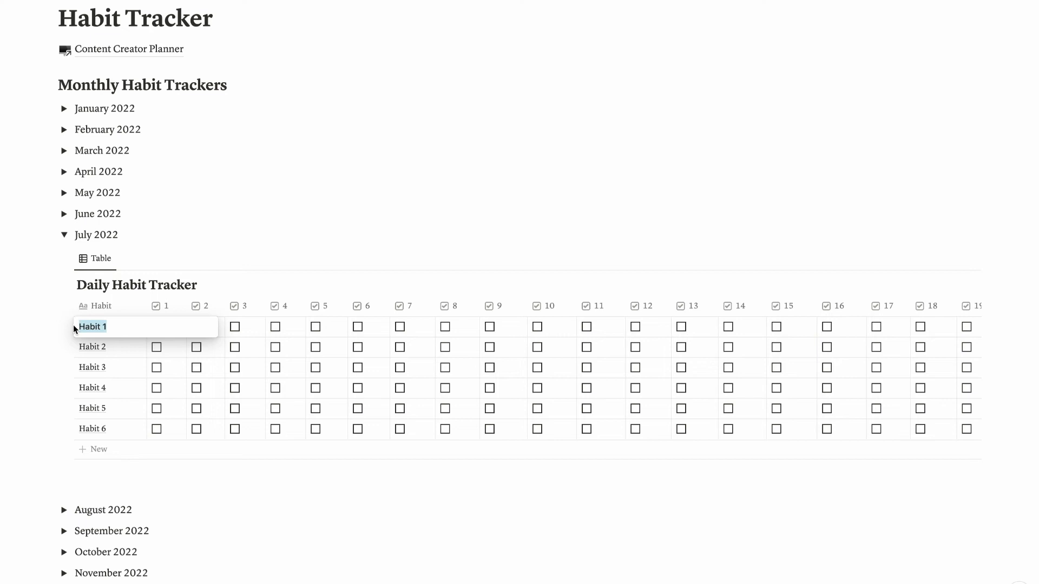
{"action": "type", "text": "Read book for 30 min"}
{"action": "key", "text": "Return"}
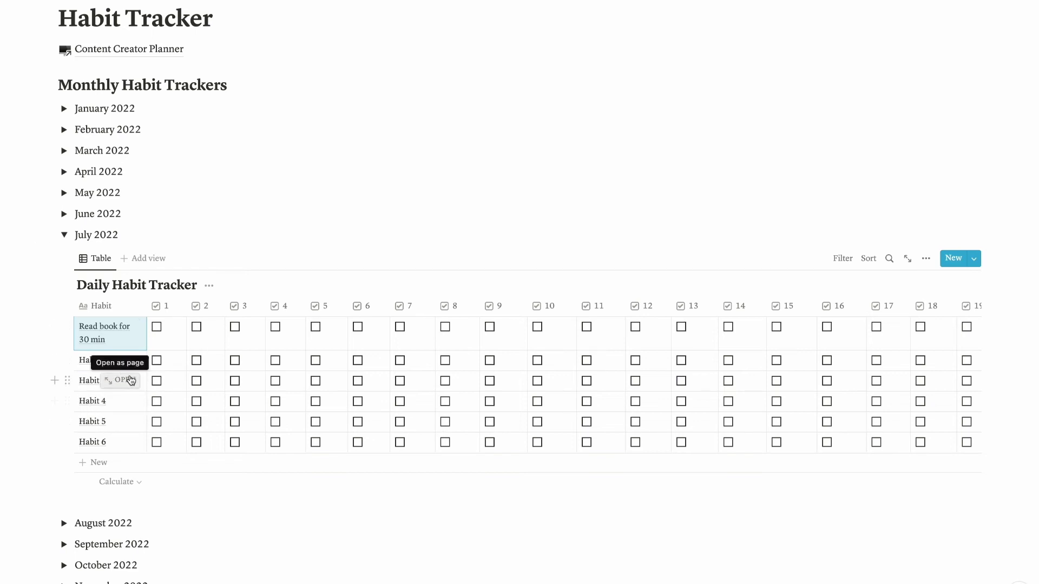
- Tick the reading habit as done for days 2 and 3
{"action": "left_click", "coordinate": [196, 327]}
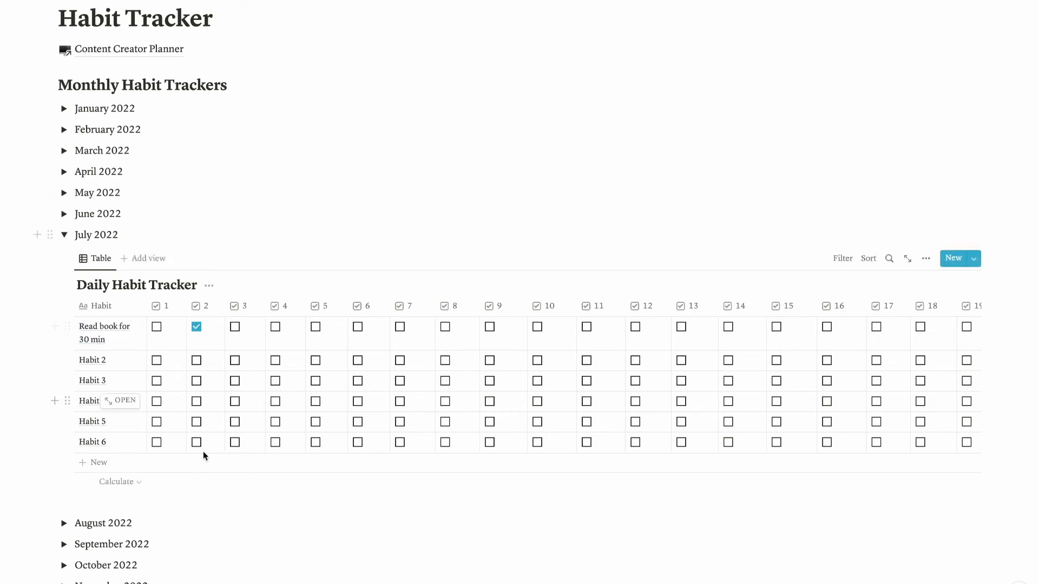
{"action": "left_click", "coordinate": [235, 328]}
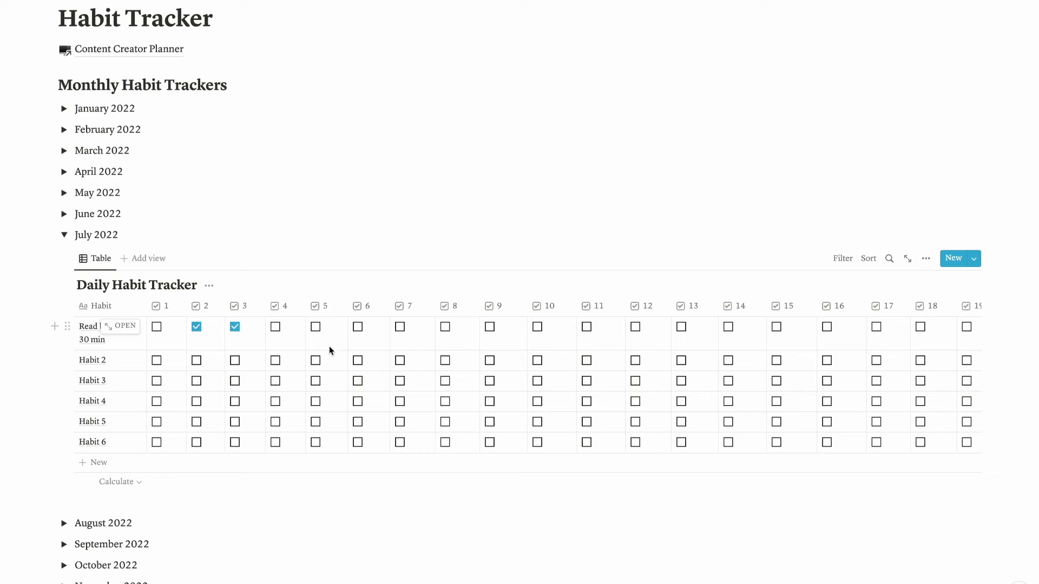
{"action": "scroll", "coordinate": [595, 340], "scroll_direction": "right", "scroll_amount": 10}
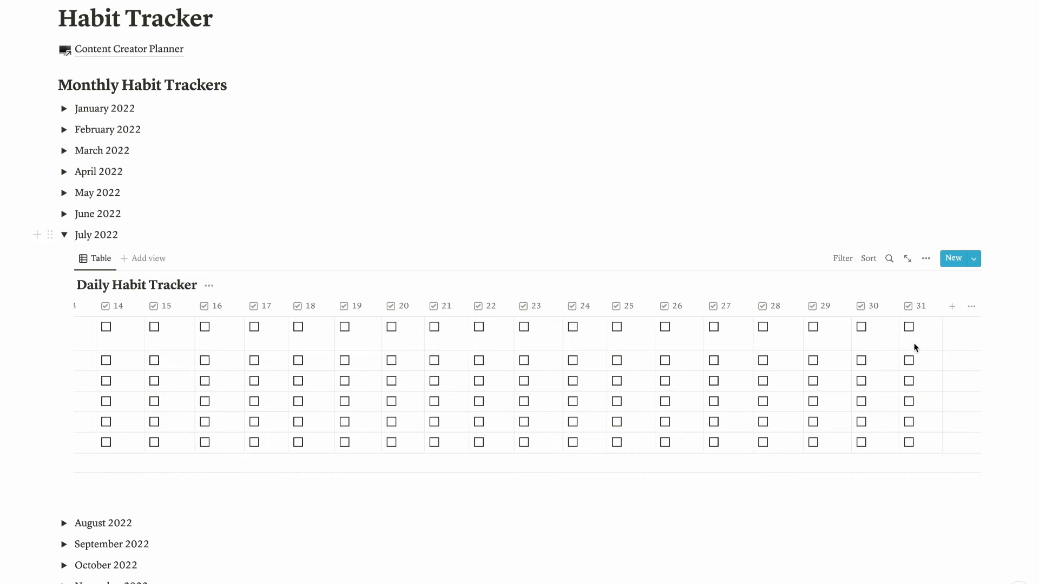
{"action": "scroll", "coordinate": [185, 343], "scroll_direction": "left", "scroll_amount": 10}
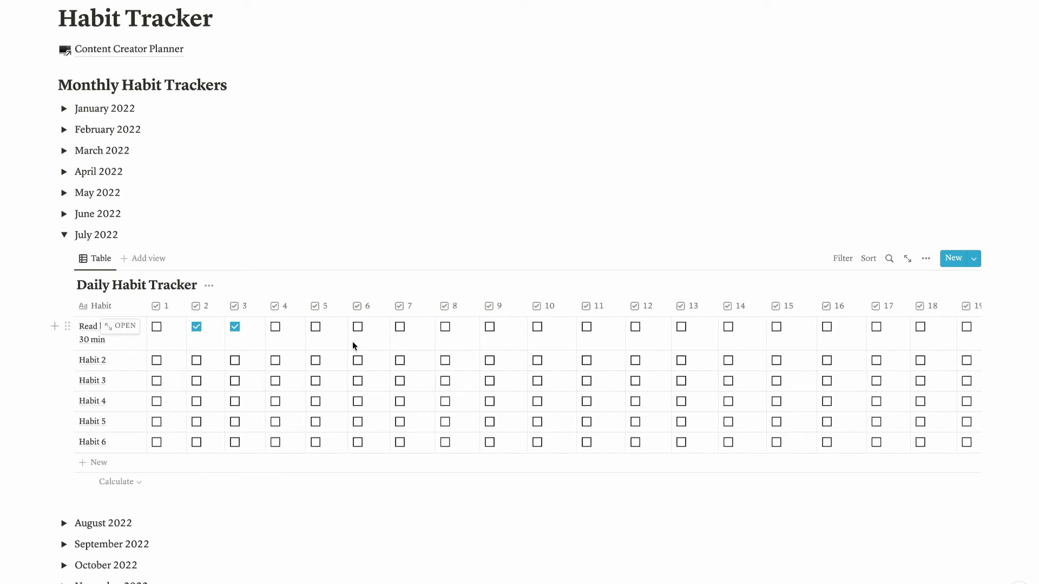
{"action": "scroll", "coordinate": [378, 342], "scroll_direction": "right", "scroll_amount": 10}
{"action": "scroll", "coordinate": [437, 341], "scroll_direction": "left", "scroll_amount": 10}
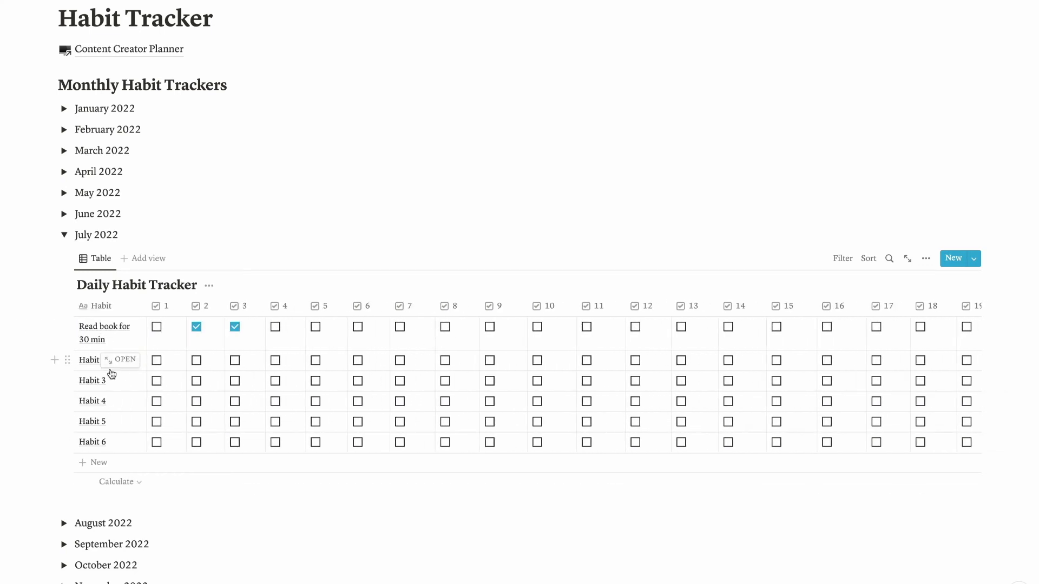
- Collapse July 2022, preview August 2022's habit table, then return to the Content Creator Planner
{"action": "left_click", "coordinate": [63, 234]}
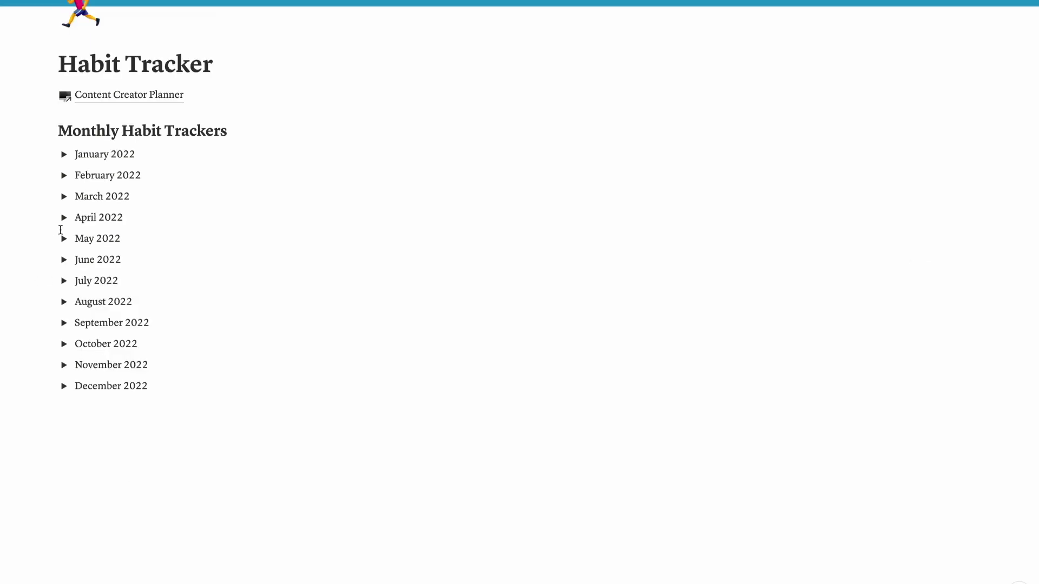
{"action": "left_click", "coordinate": [65, 302]}
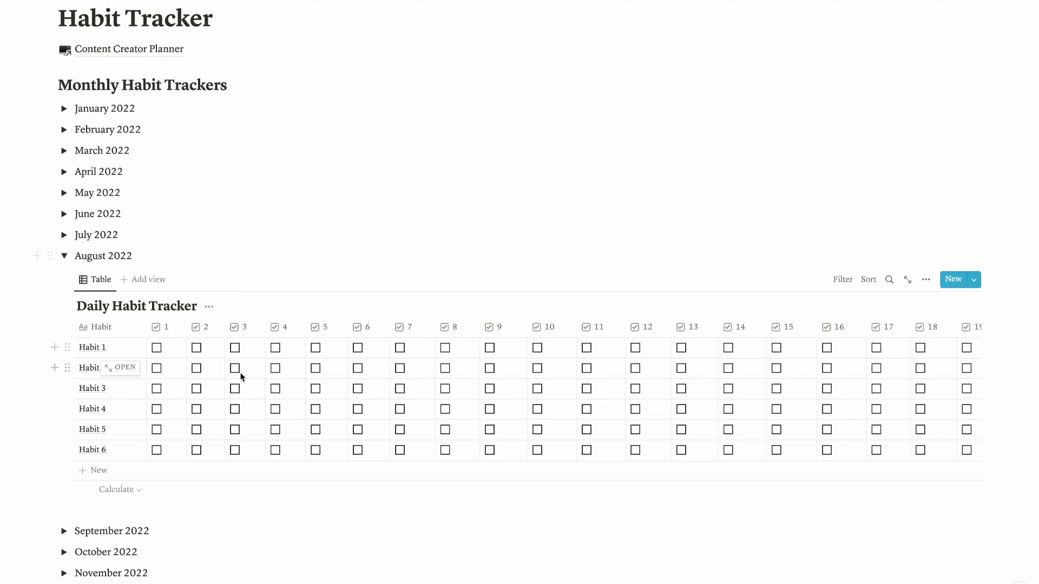
{"action": "scroll", "coordinate": [553, 403], "scroll_direction": "right", "scroll_amount": 10}
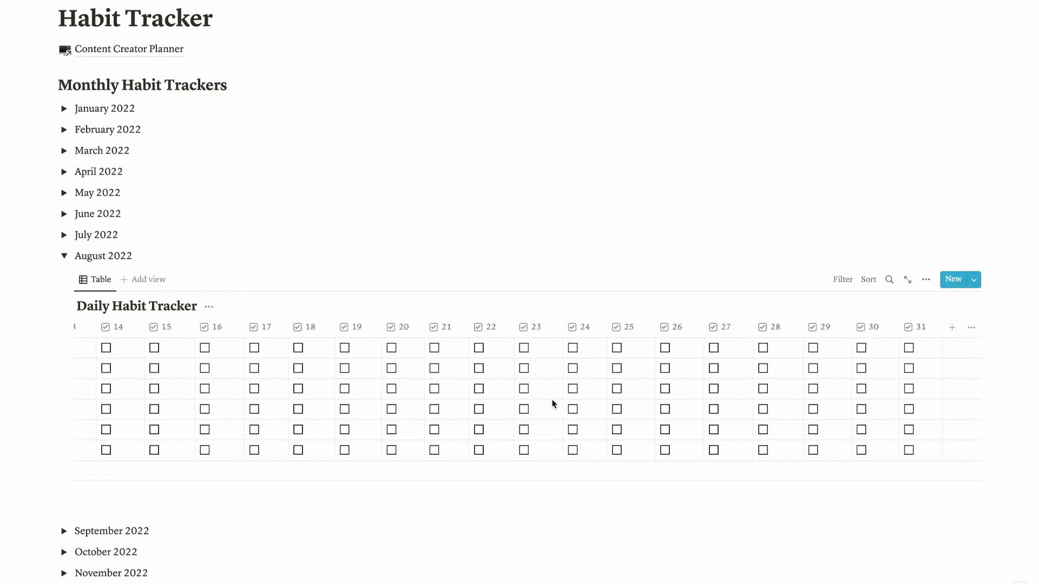
{"action": "scroll", "coordinate": [553, 403], "scroll_direction": "left", "scroll_amount": 10}
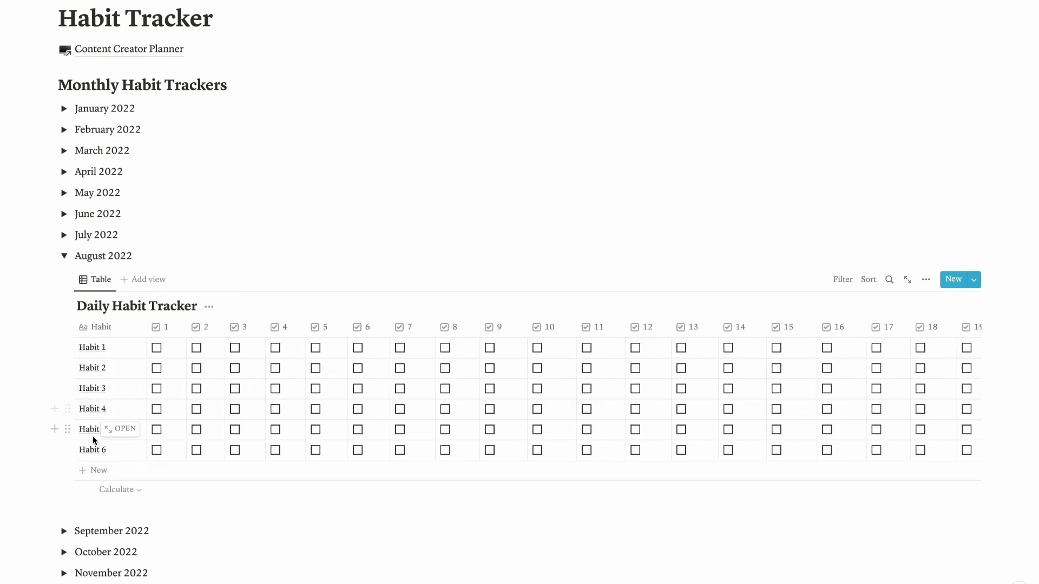
{"action": "left_click", "coordinate": [64, 255]}
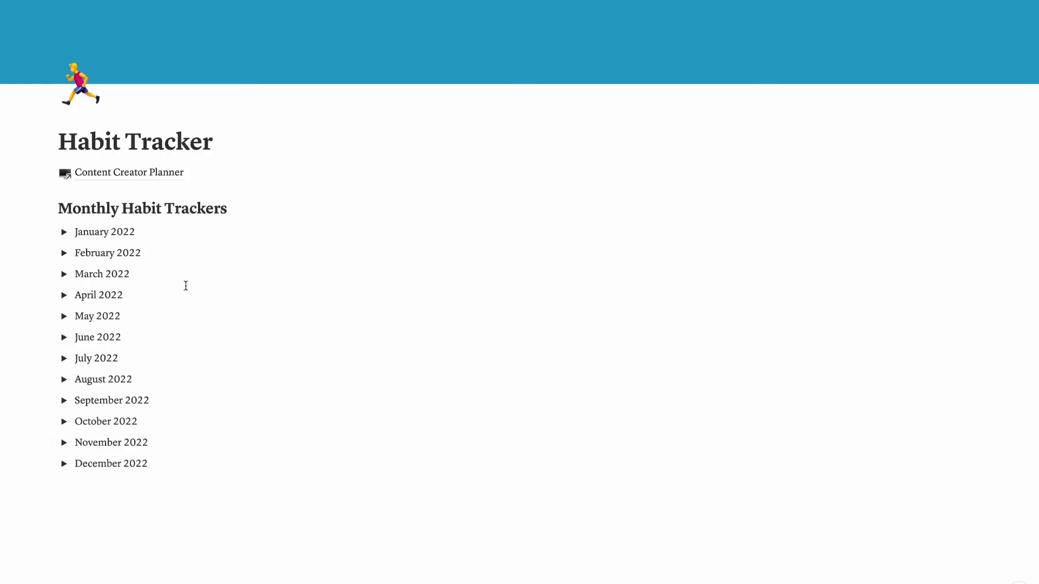
{"action": "left_click", "coordinate": [163, 174]}
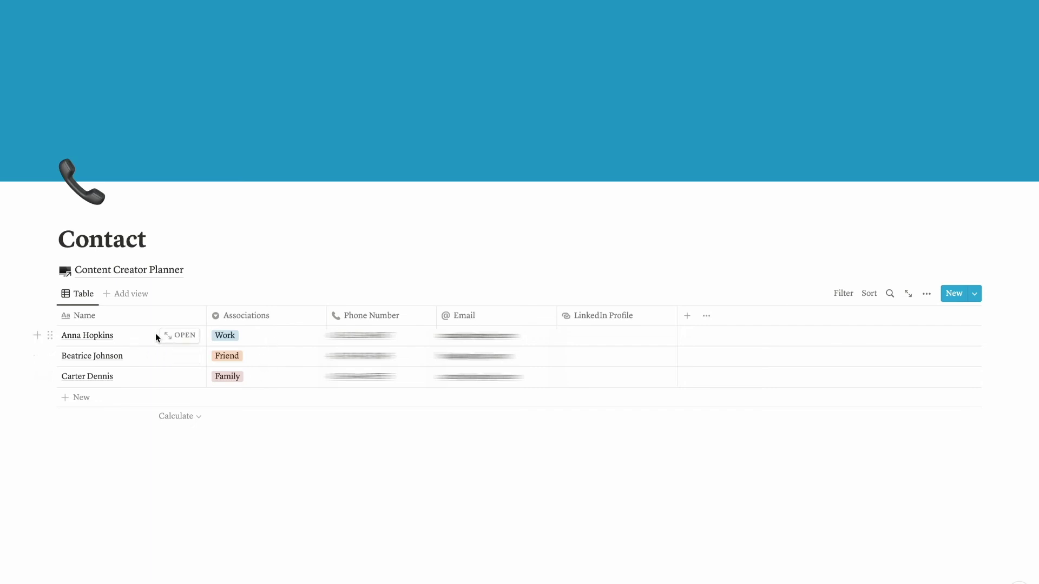
- Switch the first contact's association to Friend, then back to Work
{"action": "left_click", "coordinate": [275, 340]}
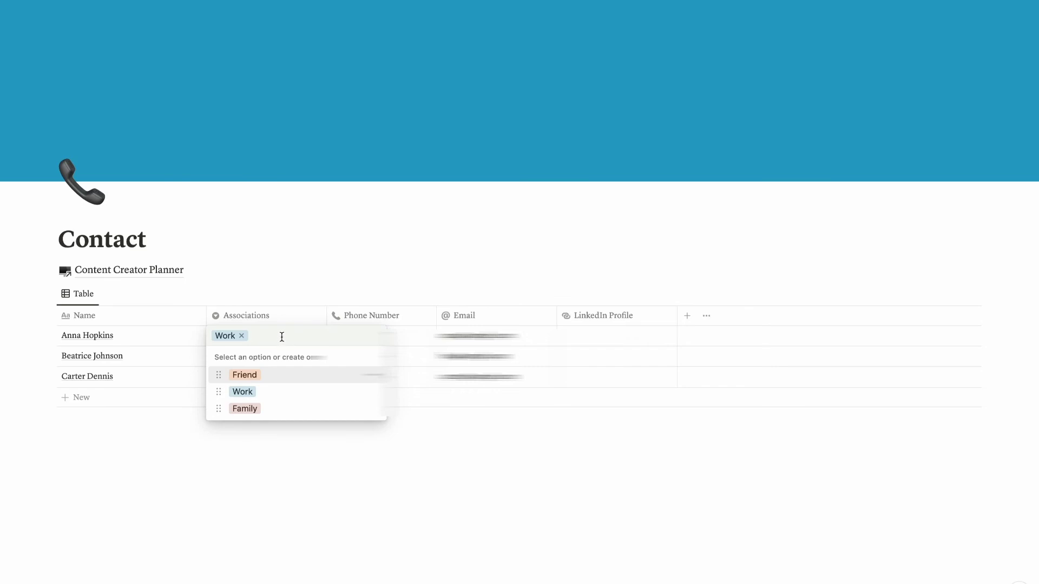
{"action": "left_click", "coordinate": [281, 376]}
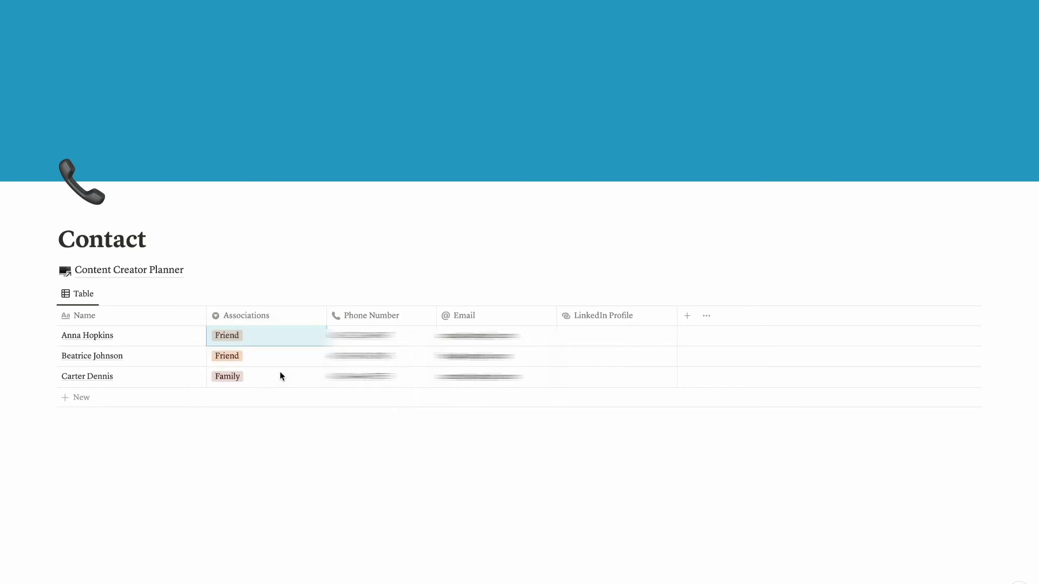
{"action": "left_click", "coordinate": [278, 331]}
{"action": "left_click", "coordinate": [265, 397]}
{"action": "left_click", "coordinate": [255, 335]}
{"action": "key", "text": "Escape"}
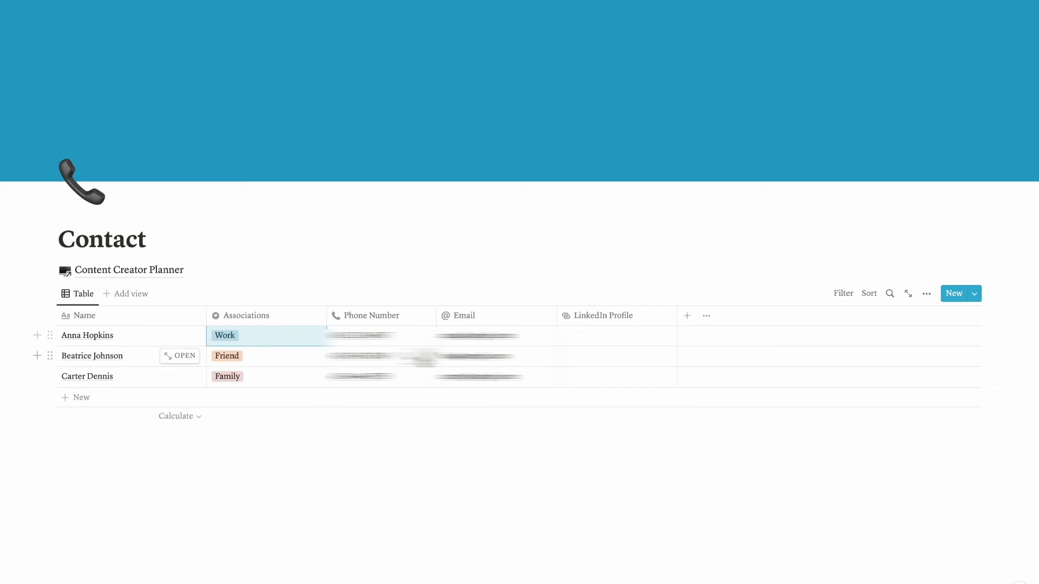
- Paste an entry into the first contact's LinkedIn Profile cell and confirm it
{"action": "left_click", "coordinate": [594, 333]}
{"action": "key", "text": "ctrl+v"}
{"action": "key", "text": "Return"}
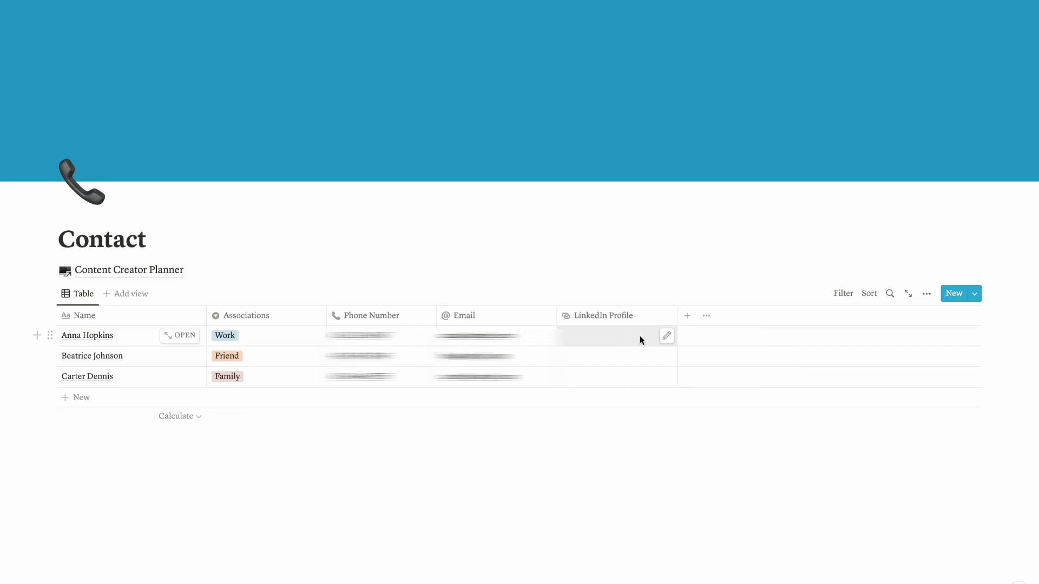
- Return to the Content Creator Planner dashboard, scroll through it, then switch to the Indify site
{"action": "left_click", "coordinate": [197, 4]}
{"action": "scroll", "coordinate": [388, 295], "scroll_direction": "down", "scroll_amount": 5}
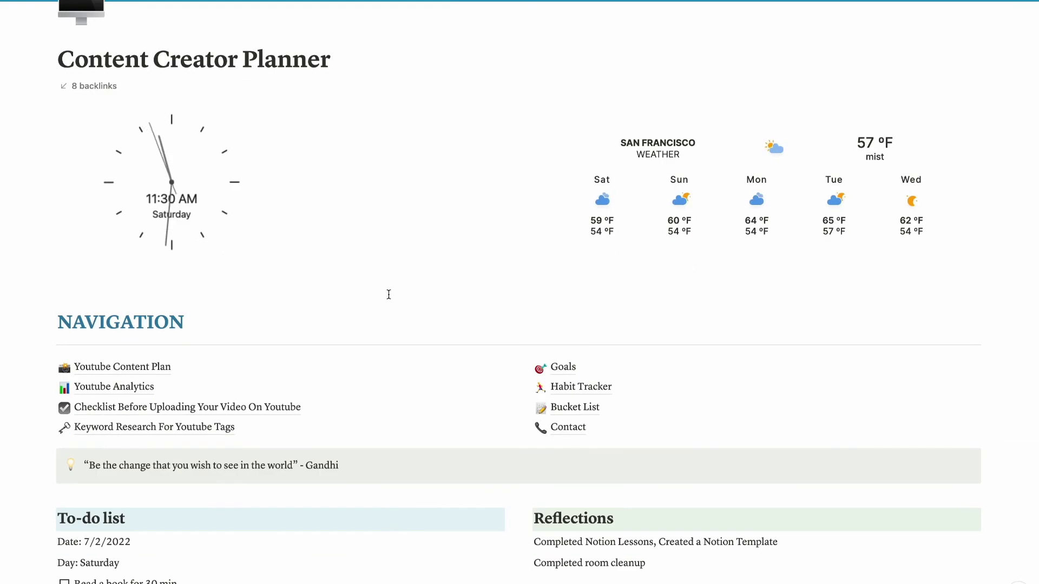
{"action": "scroll", "coordinate": [388, 295], "scroll_direction": "up", "scroll_amount": 1}
{"action": "scroll", "coordinate": [389, 294], "scroll_direction": "down", "scroll_amount": 1}
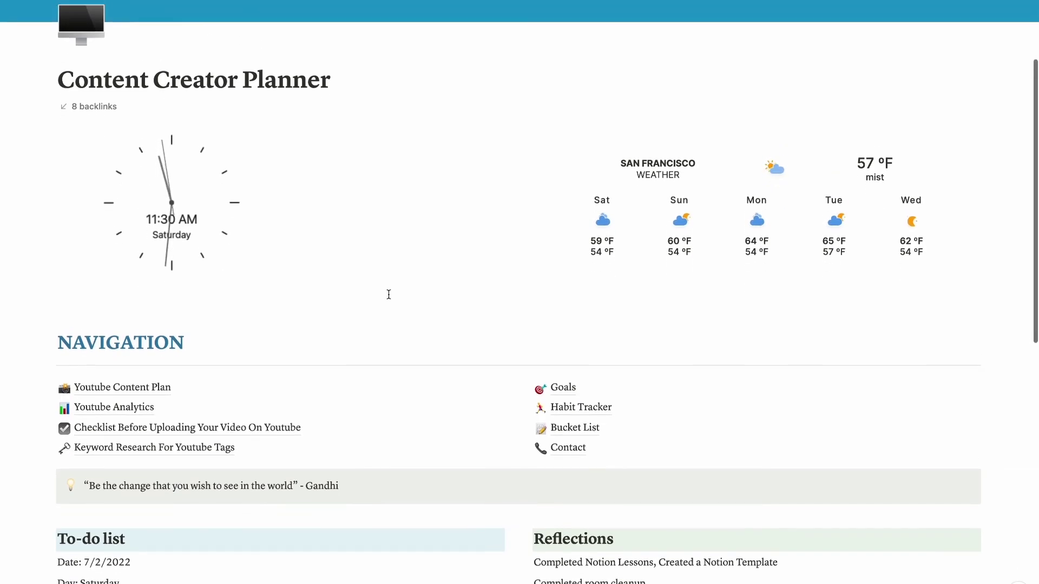
{"action": "scroll", "coordinate": [389, 295], "scroll_direction": "up", "scroll_amount": 1}
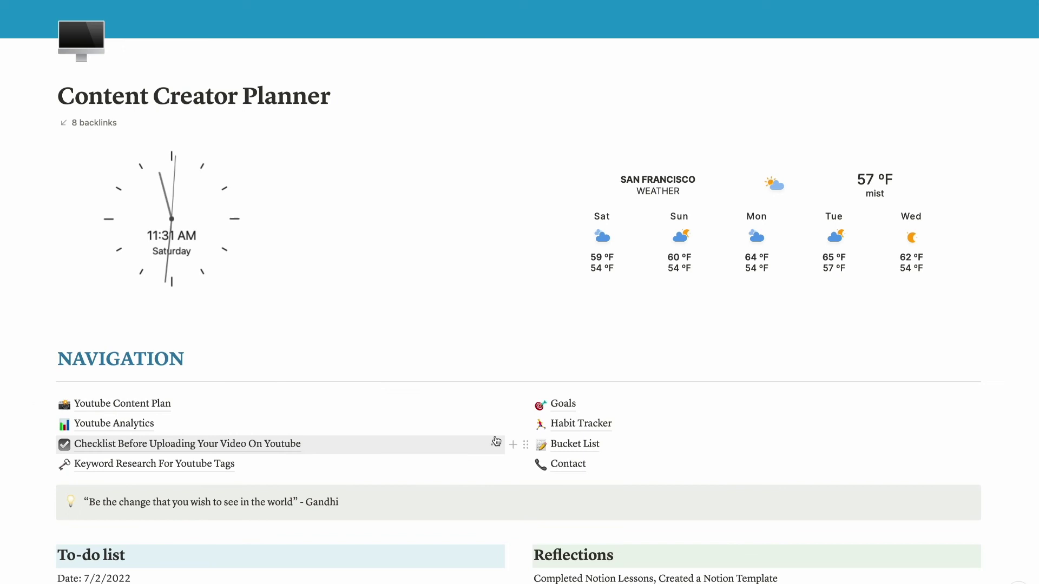
{"action": "scroll", "coordinate": [550, 466], "scroll_direction": "down", "scroll_amount": 1}
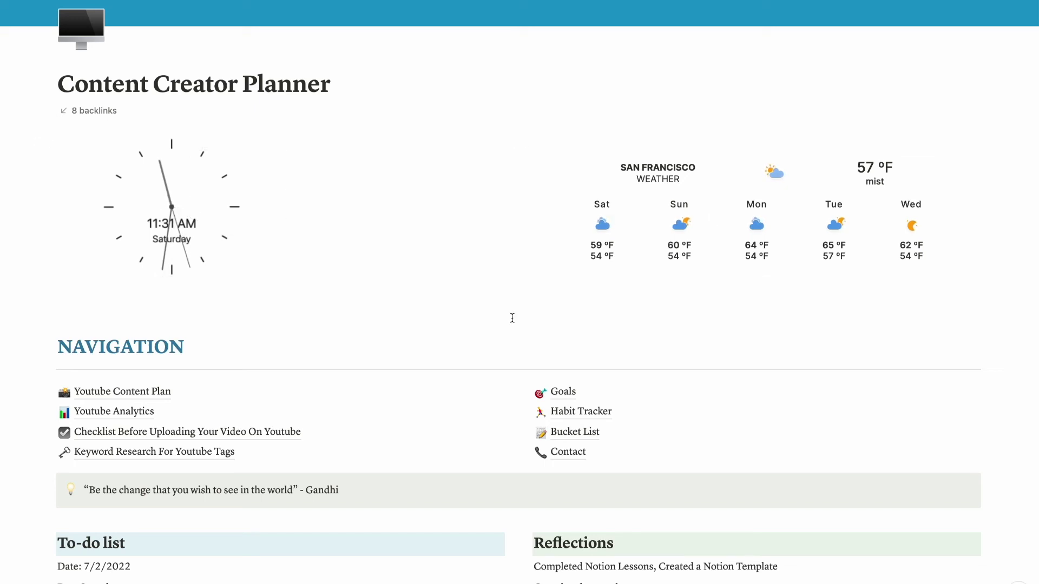
{"action": "left_click", "coordinate": [1017, 39]}
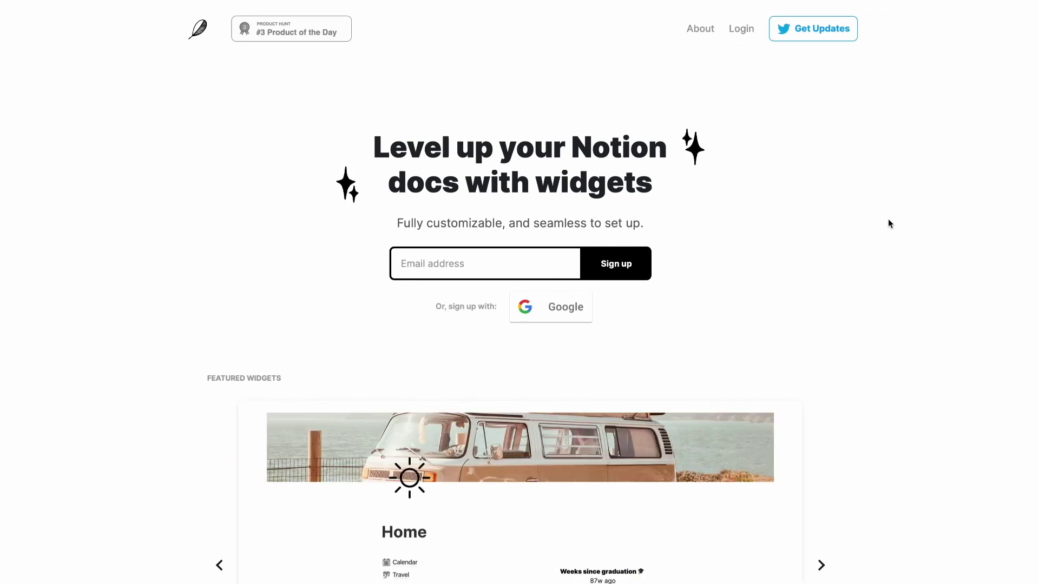
- Sign up with the entered e-mail and browse the Explore Widgets catalogue, Volumes 1–3
{"action": "left_click", "coordinate": [605, 265]}
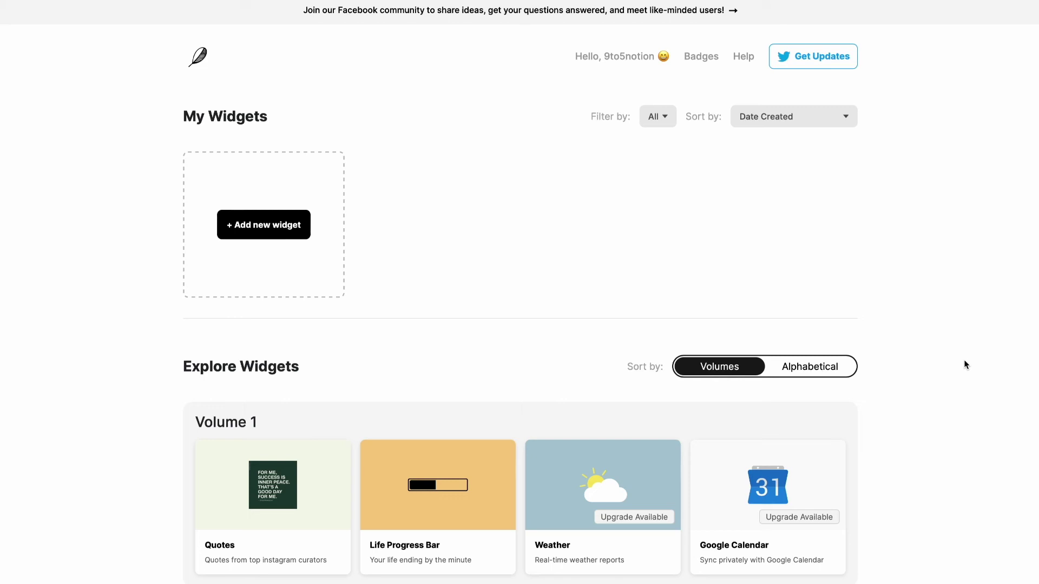
{"action": "scroll", "coordinate": [966, 365], "scroll_direction": "down", "scroll_amount": 2}
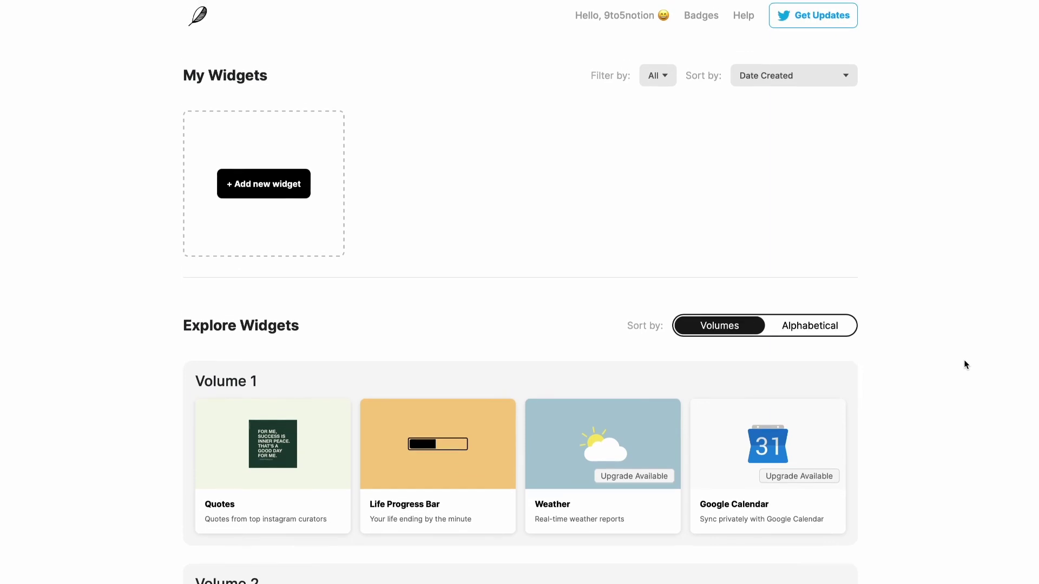
{"action": "scroll", "coordinate": [965, 365], "scroll_direction": "down", "scroll_amount": 1}
{"action": "scroll", "coordinate": [966, 364], "scroll_direction": "up", "scroll_amount": 1}
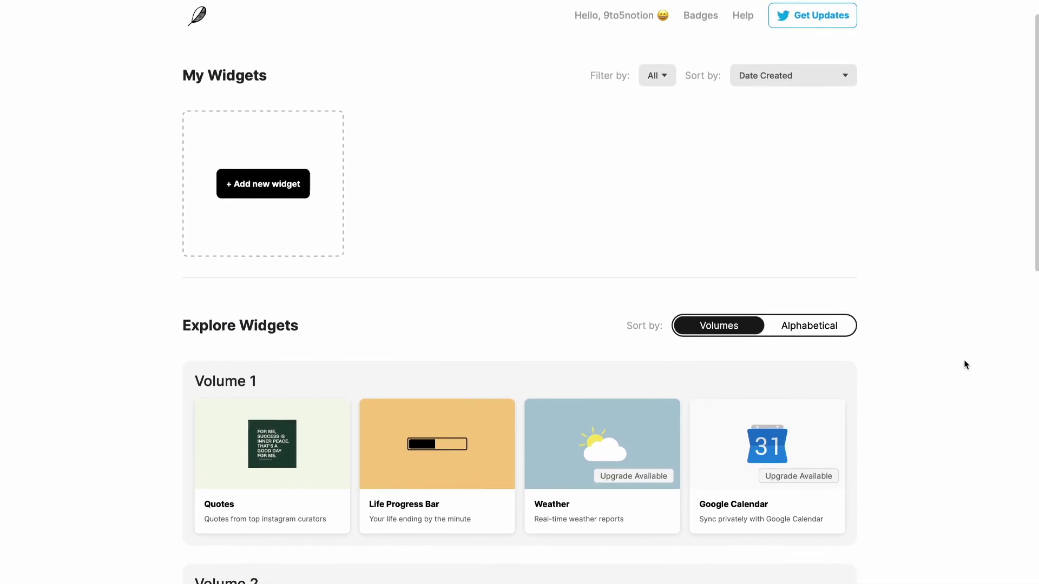
{"action": "scroll", "coordinate": [965, 364], "scroll_direction": "down", "scroll_amount": 1}
{"action": "scroll", "coordinate": [956, 366], "scroll_direction": "down", "scroll_amount": 4}
{"action": "scroll", "coordinate": [955, 365], "scroll_direction": "down", "scroll_amount": 6}
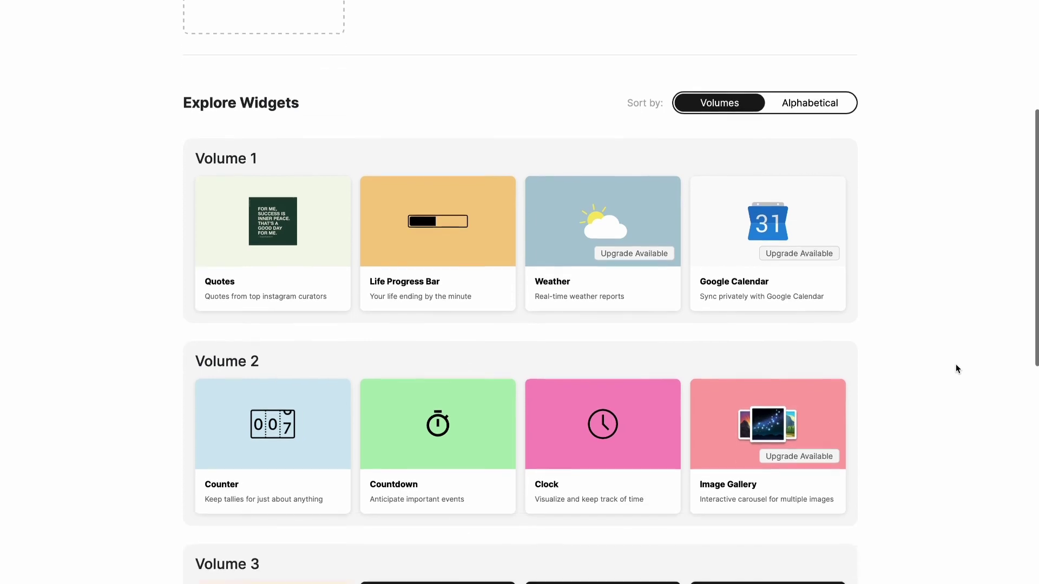
{"action": "scroll", "coordinate": [956, 365], "scroll_direction": "up", "scroll_amount": 1}
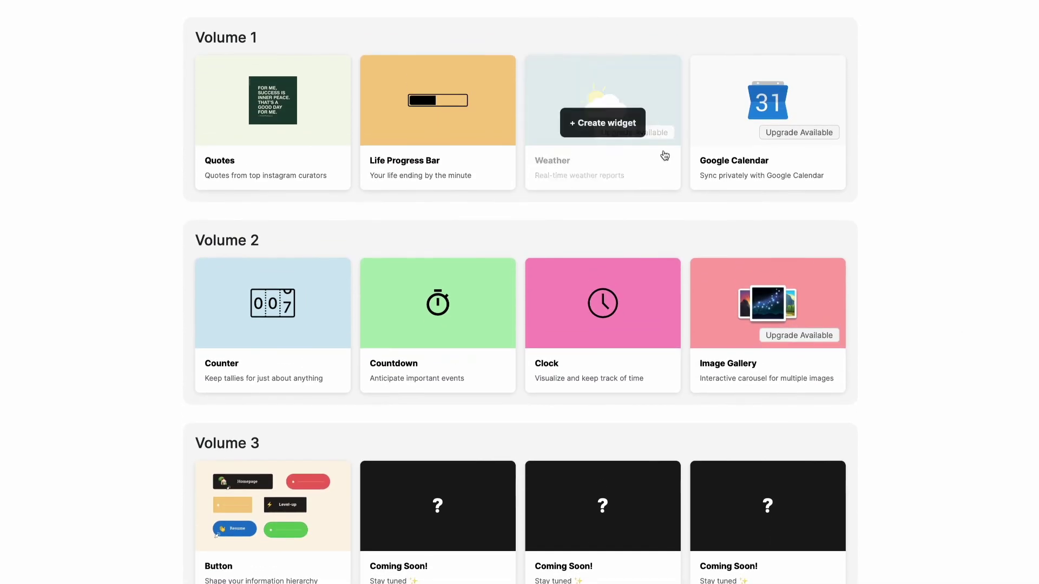
- Start a new Weather widget, typing 'We', and open its settings
{"action": "left_click", "coordinate": [606, 121]}
{"action": "type", "text": "Weather"}
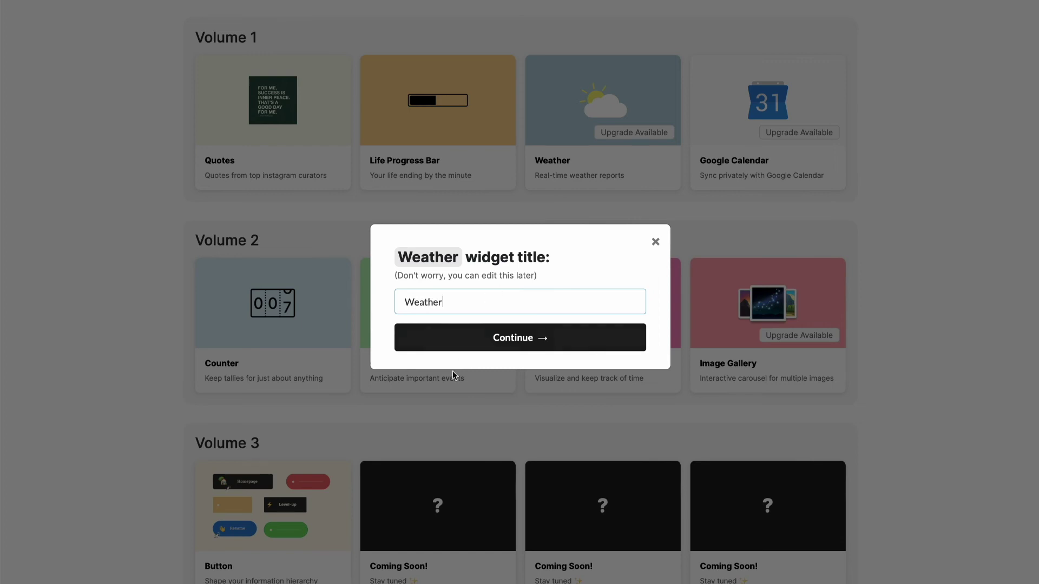
{"action": "left_click", "coordinate": [483, 339]}
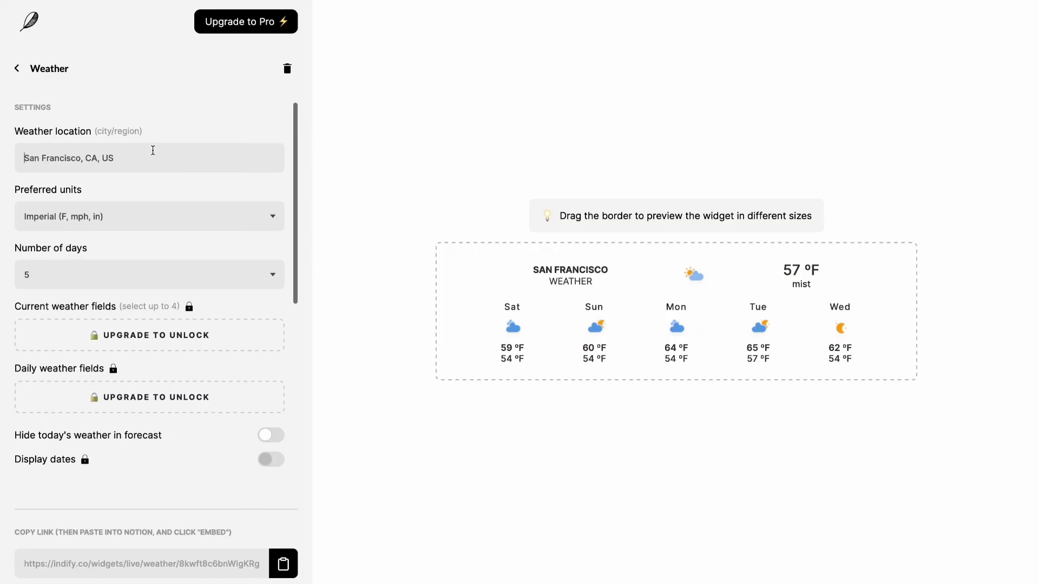
- Replace San Francisco with Mountain View, CA, USA as the location and keep Imperial units
{"action": "left_click_drag", "start_coordinate": [153, 151], "coordinate": [12, 152]}
{"action": "key", "text": "BackSpace"}
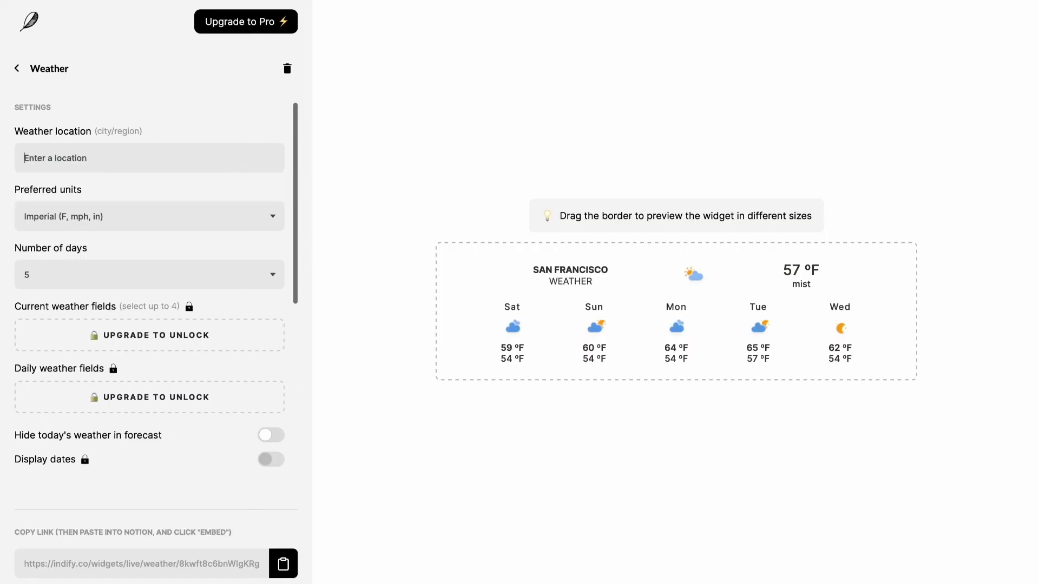
{"action": "type", "text": "Mount"}
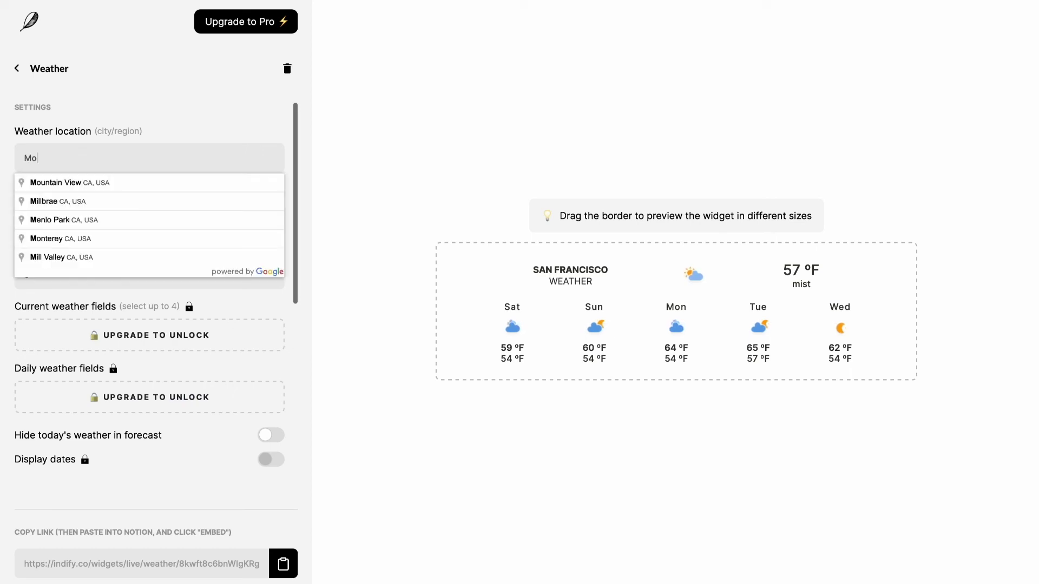
{"action": "left_click", "coordinate": [42, 183]}
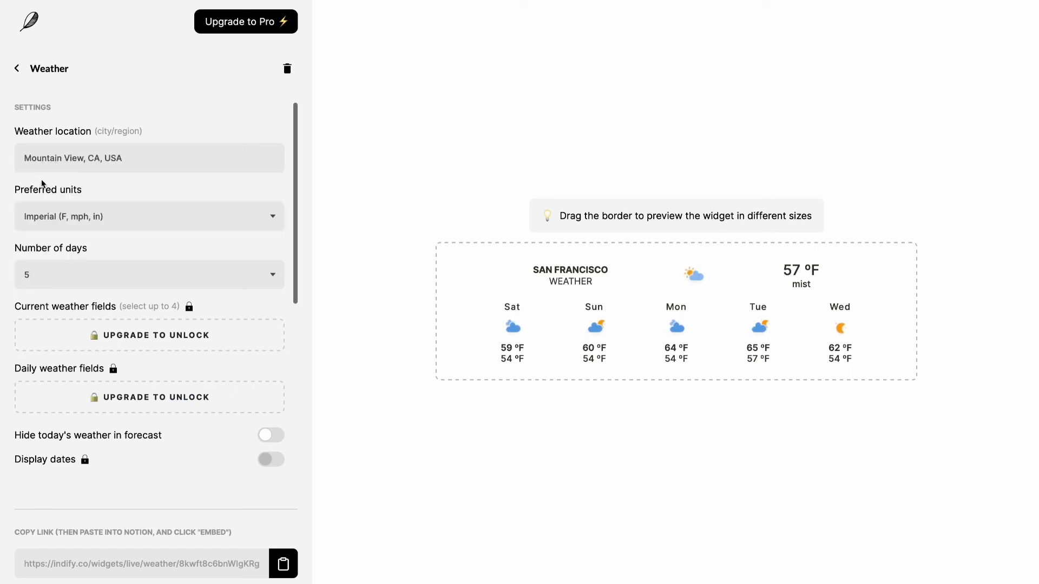
{"action": "left_click", "coordinate": [227, 215]}
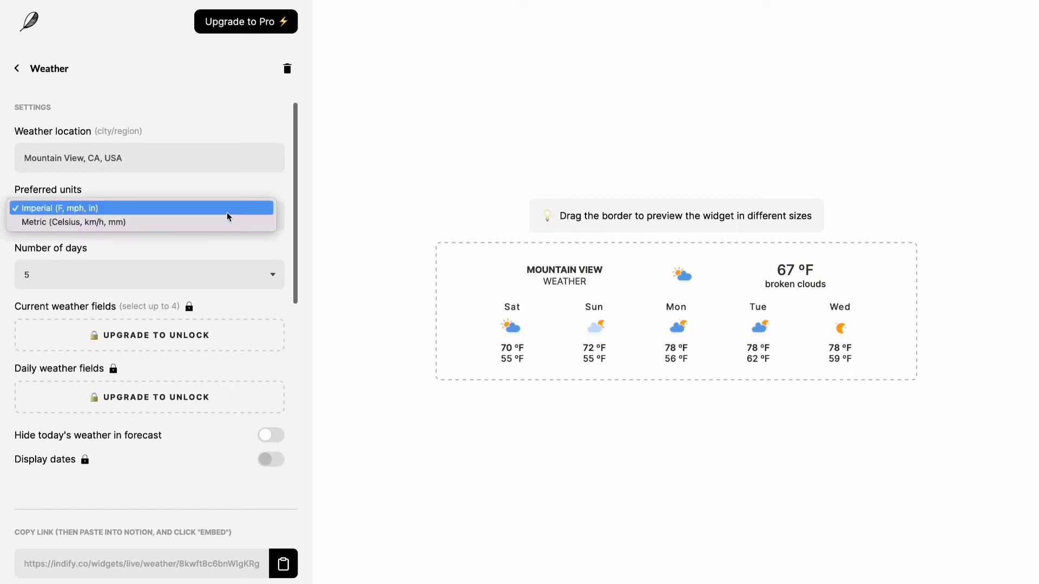
{"action": "left_click", "coordinate": [197, 213]}
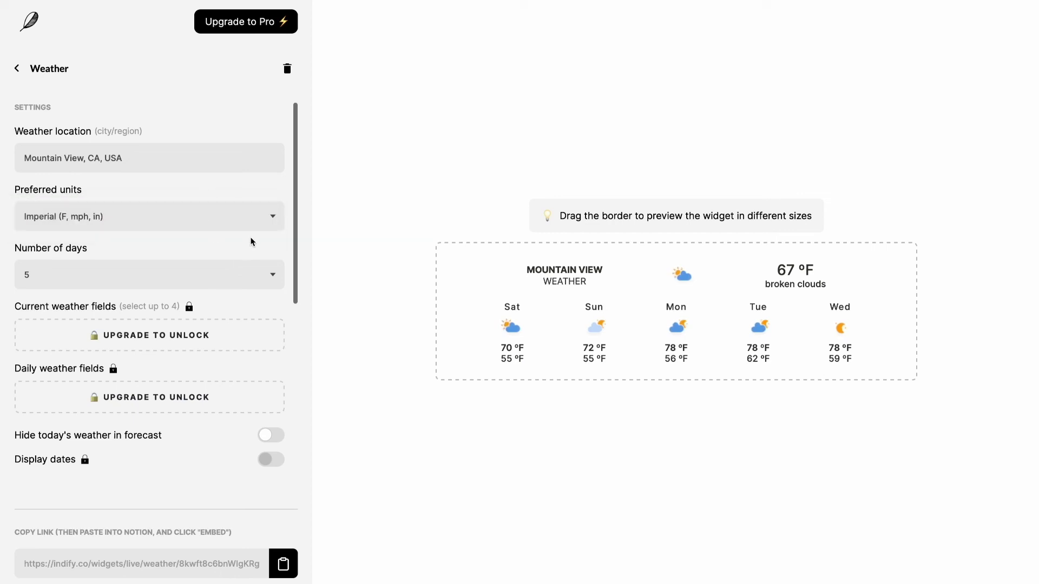
{"action": "scroll", "coordinate": [236, 255], "scroll_direction": "down", "scroll_amount": 1}
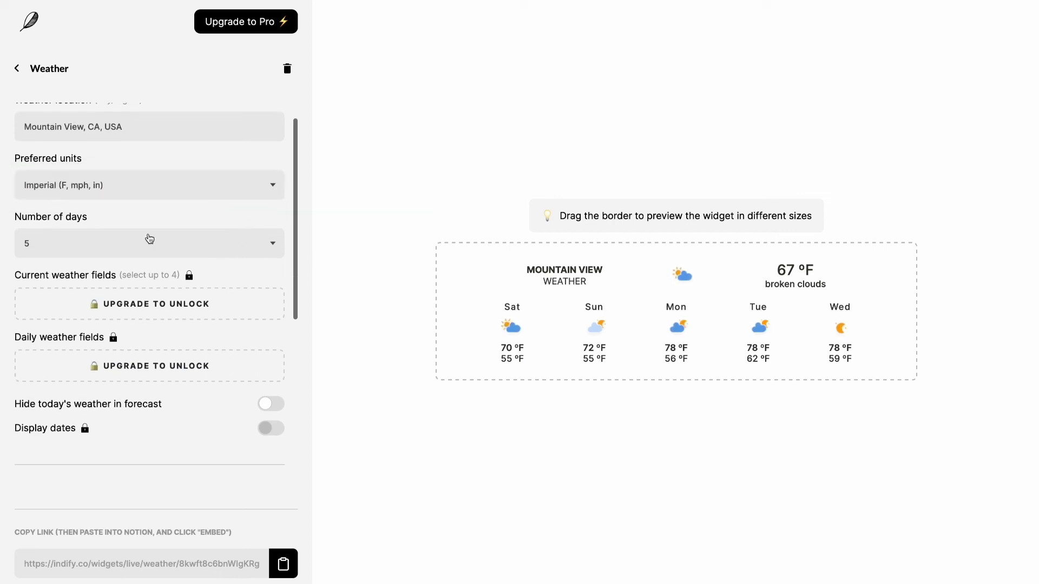
{"action": "left_click", "coordinate": [150, 238]}
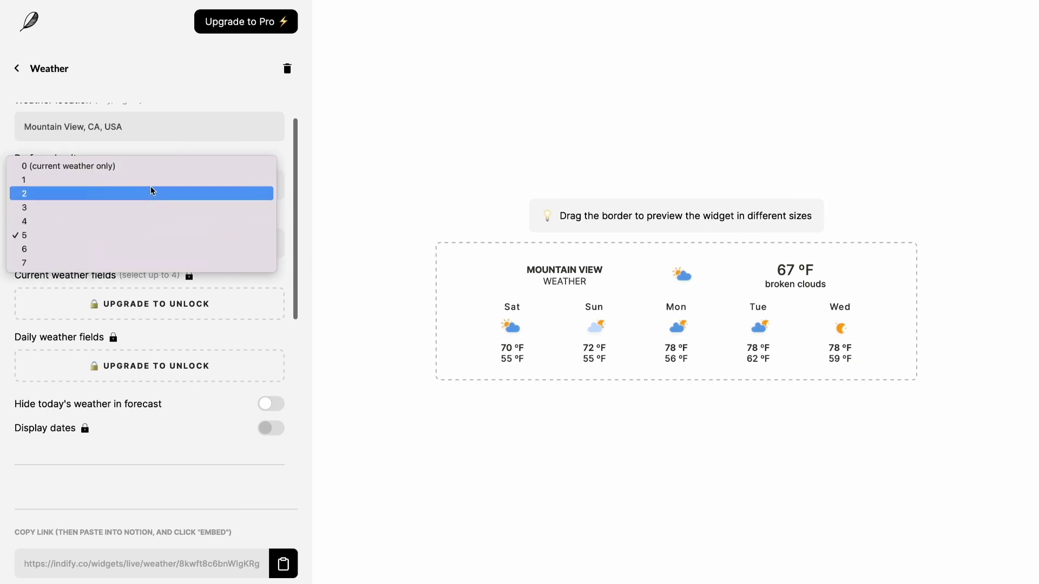
{"action": "left_click", "coordinate": [135, 234]}
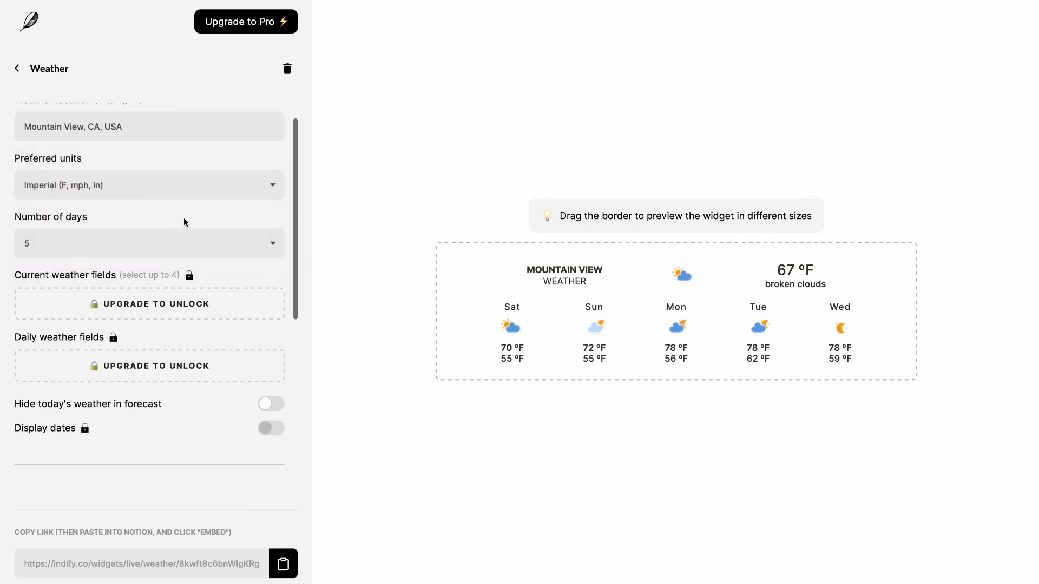
{"action": "left_click", "coordinate": [101, 253]}
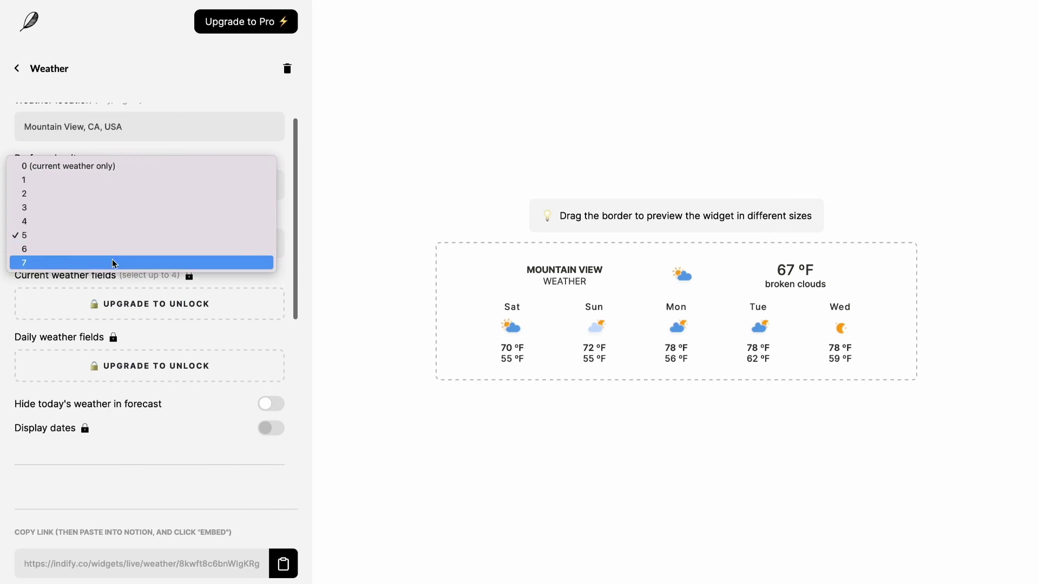
{"action": "left_click", "coordinate": [112, 263]}
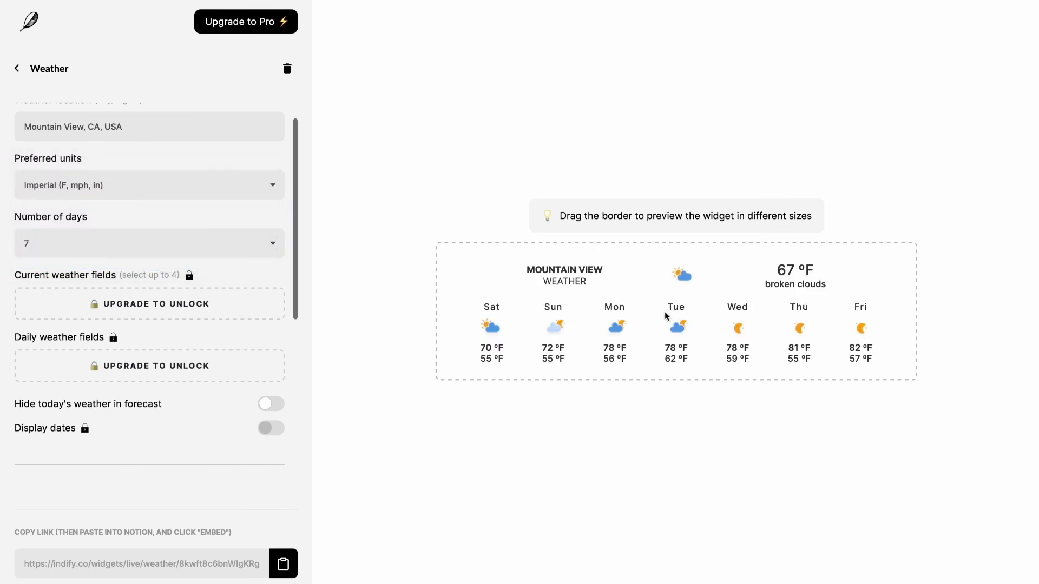
{"action": "left_click", "coordinate": [190, 243]}
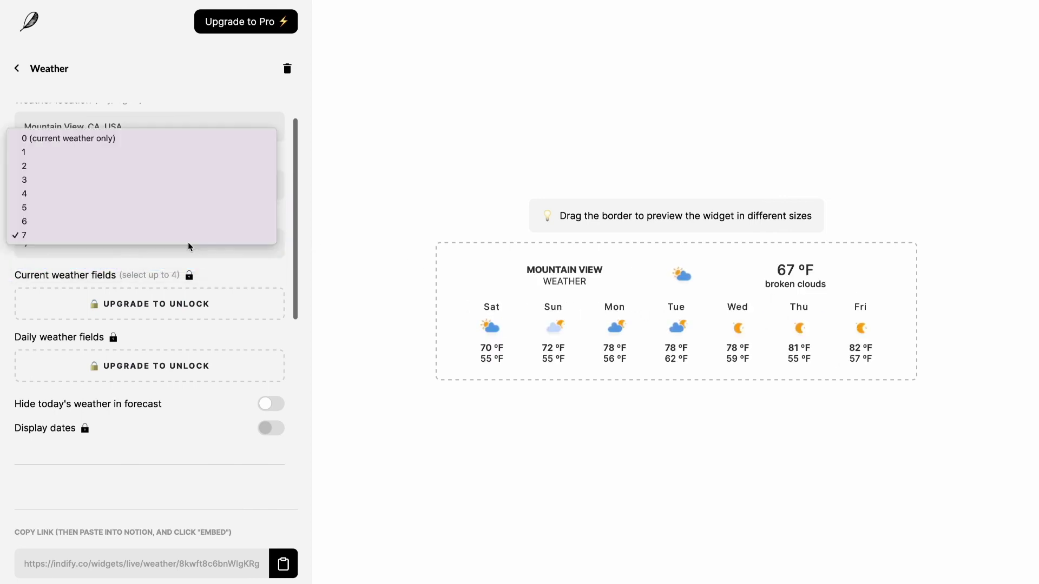
{"action": "left_click", "coordinate": [155, 178]}
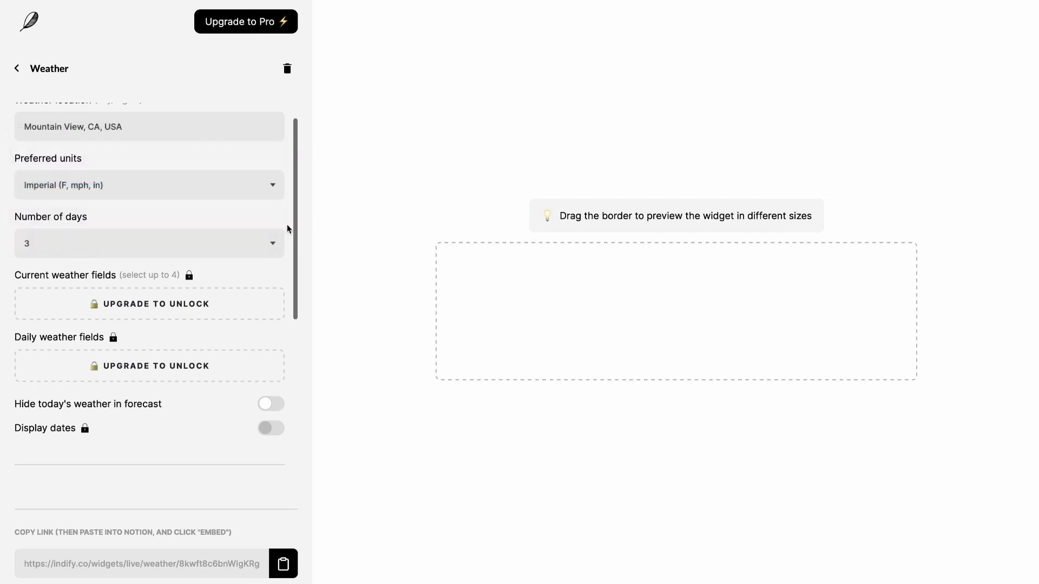
{"action": "left_click", "coordinate": [271, 237]}
{"action": "left_click", "coordinate": [245, 264]}
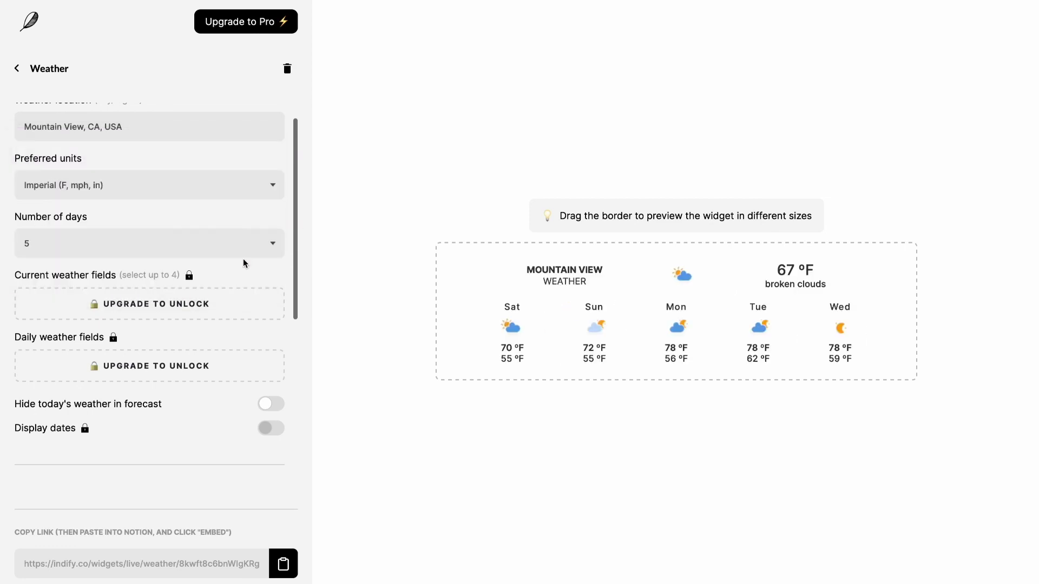
{"action": "scroll", "coordinate": [238, 270], "scroll_direction": "up", "scroll_amount": 1}
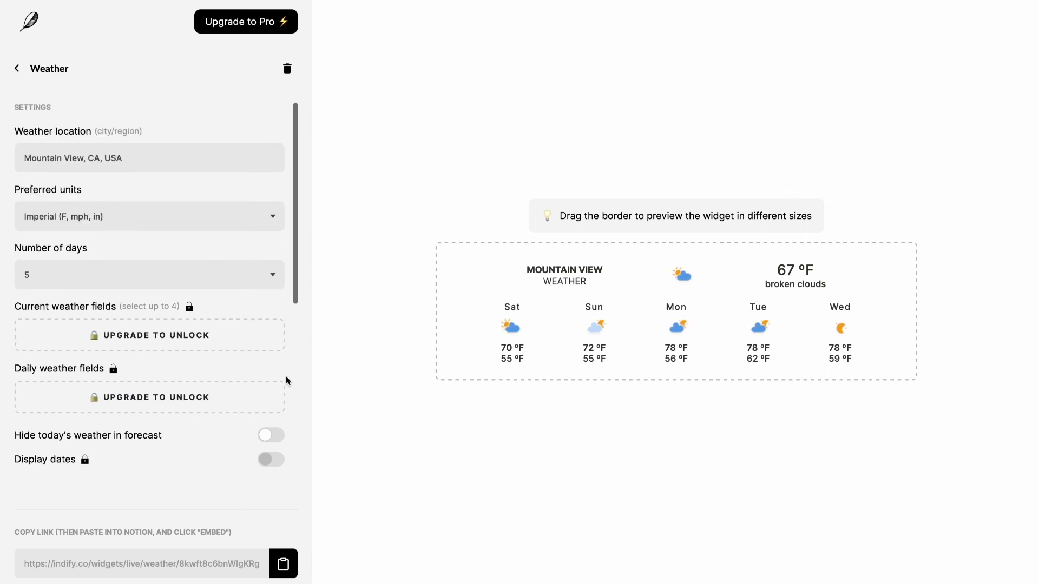
{"action": "scroll", "coordinate": [286, 376], "scroll_direction": "down", "scroll_amount": 3}
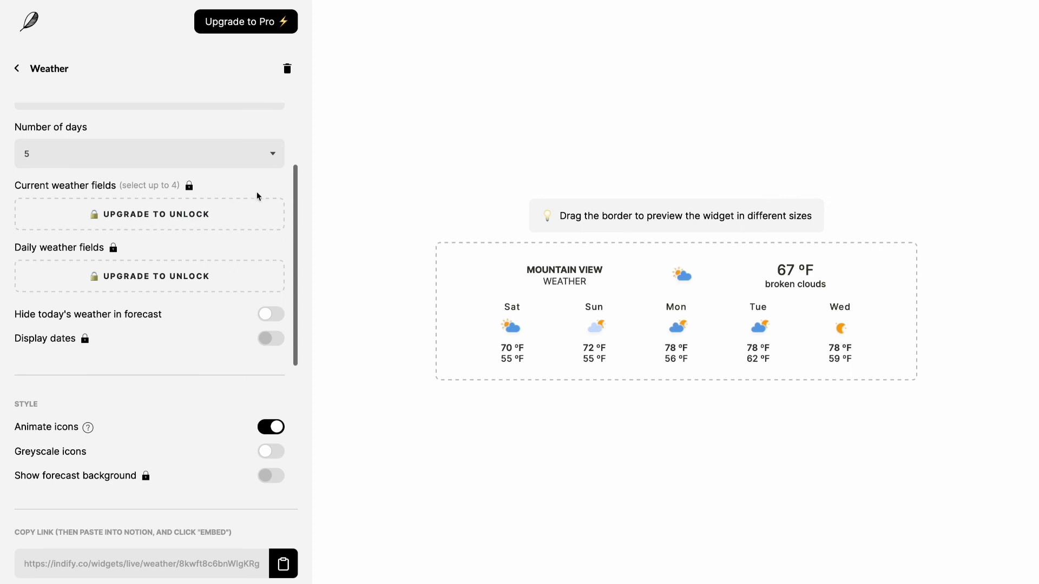
- Glance at the Pro upgrade offer, dismiss it, and toggle hiding today's weather
{"action": "left_click", "coordinate": [241, 17]}
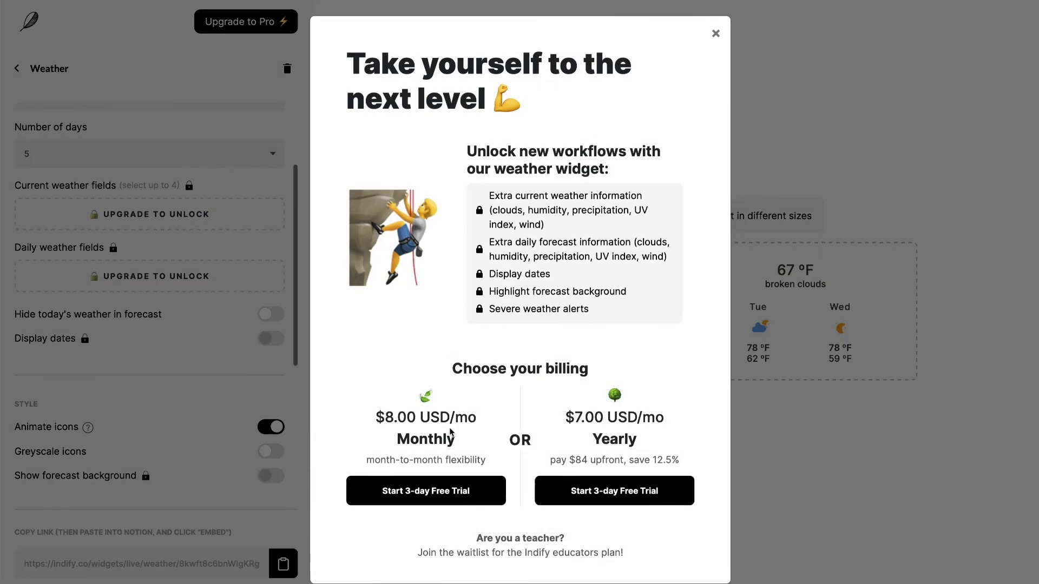
{"action": "key", "text": "Escape"}
{"action": "scroll", "coordinate": [218, 363], "scroll_direction": "down", "scroll_amount": 1}
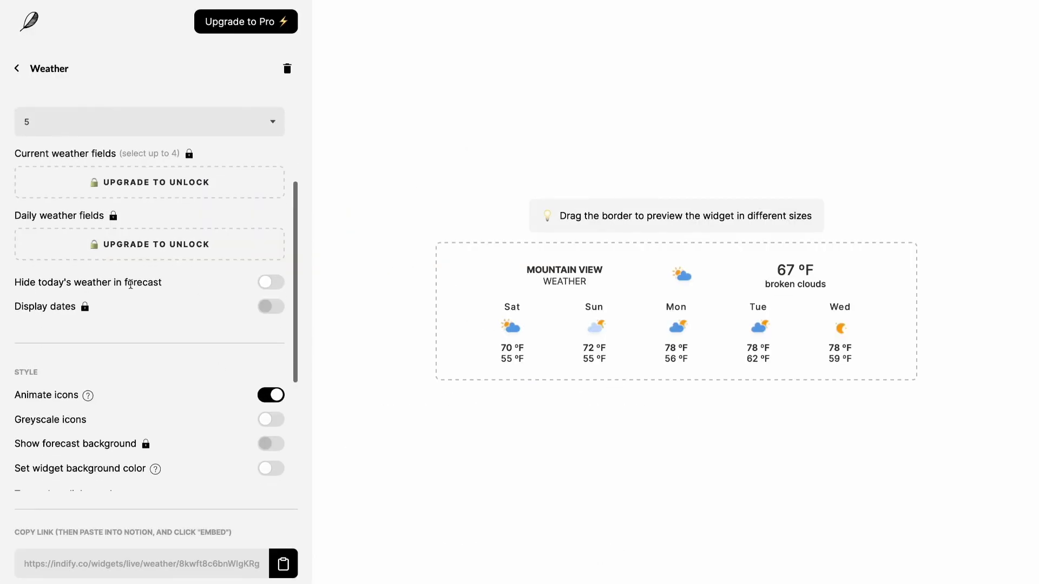
{"action": "left_click", "coordinate": [268, 282]}
{"action": "scroll", "coordinate": [239, 237], "scroll_direction": "down", "scroll_amount": 1}
{"action": "scroll", "coordinate": [238, 233], "scroll_direction": "down", "scroll_amount": 5}
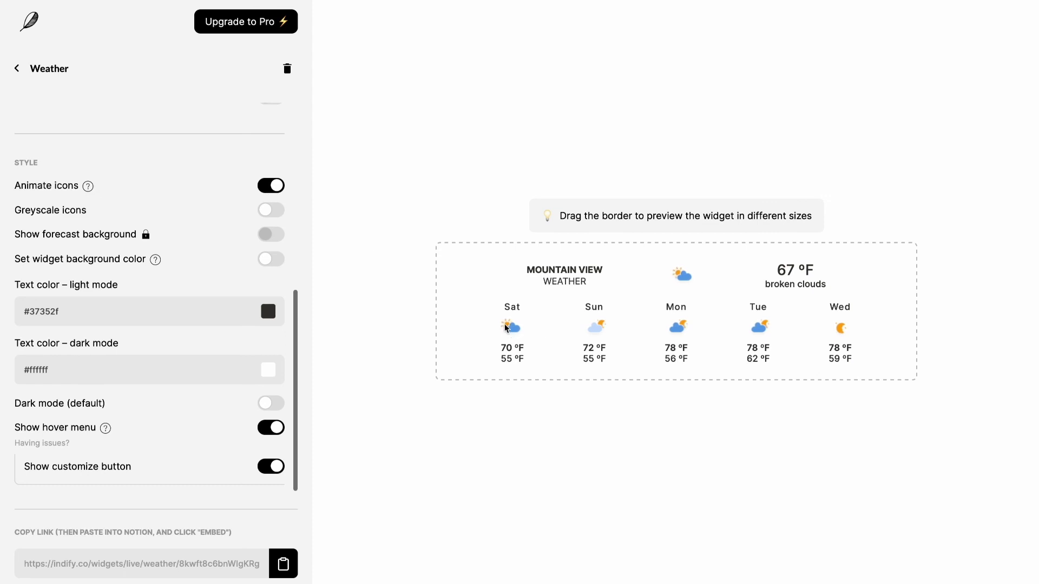
- Toggle Animate icons and Greyscale icons off and back on, then copy the embed link
{"action": "left_click", "coordinate": [279, 186]}
{"action": "left_click", "coordinate": [279, 186]}
{"action": "left_click", "coordinate": [272, 211]}
{"action": "left_click", "coordinate": [272, 211]}
{"action": "left_click", "coordinate": [284, 565]}
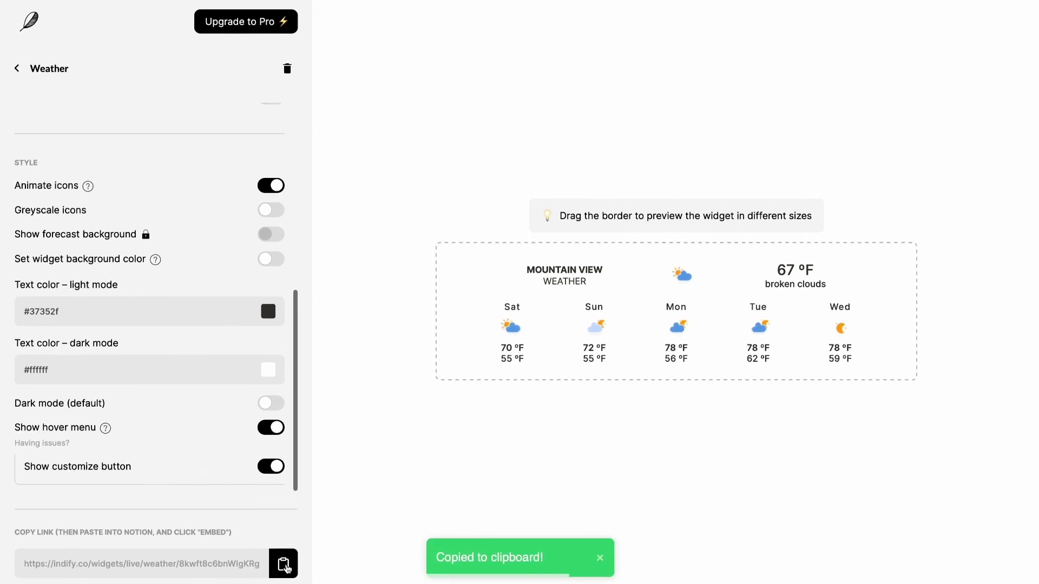
- Paste the weather widget link into an empty block under Brain Dump as an embed
{"action": "mouse_move", "coordinate": [1031, 306]}
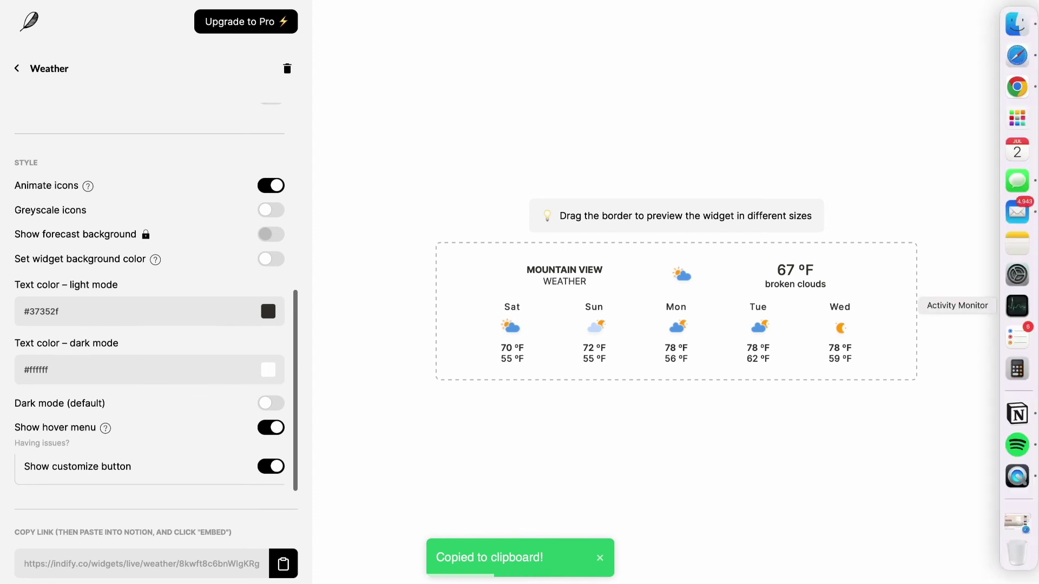
{"action": "left_click", "coordinate": [1029, 409]}
{"action": "scroll", "coordinate": [640, 348], "scroll_direction": "down", "scroll_amount": 10}
{"action": "left_click", "coordinate": [306, 406]}
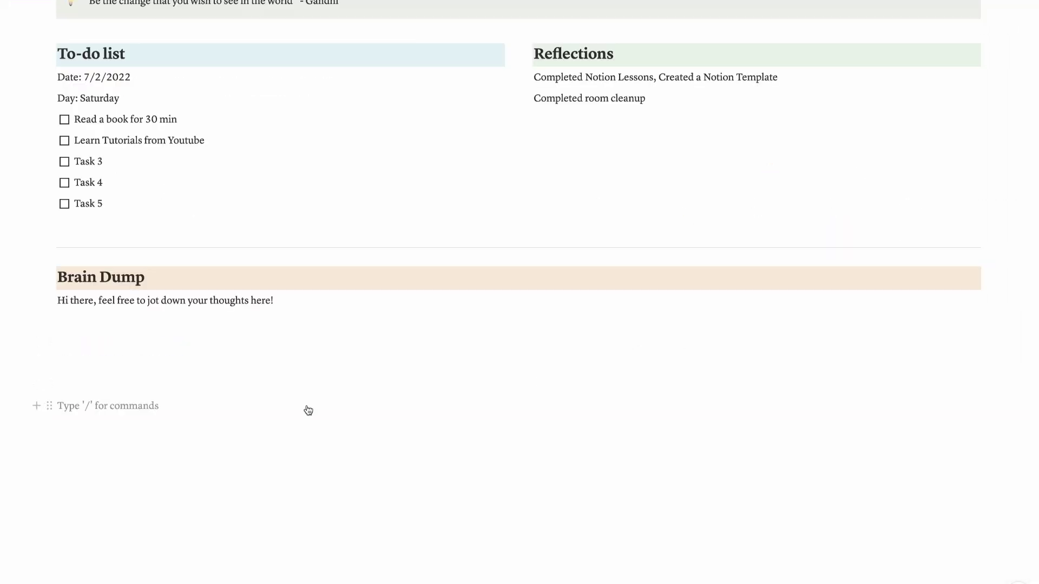
{"action": "key", "text": "super+v"}
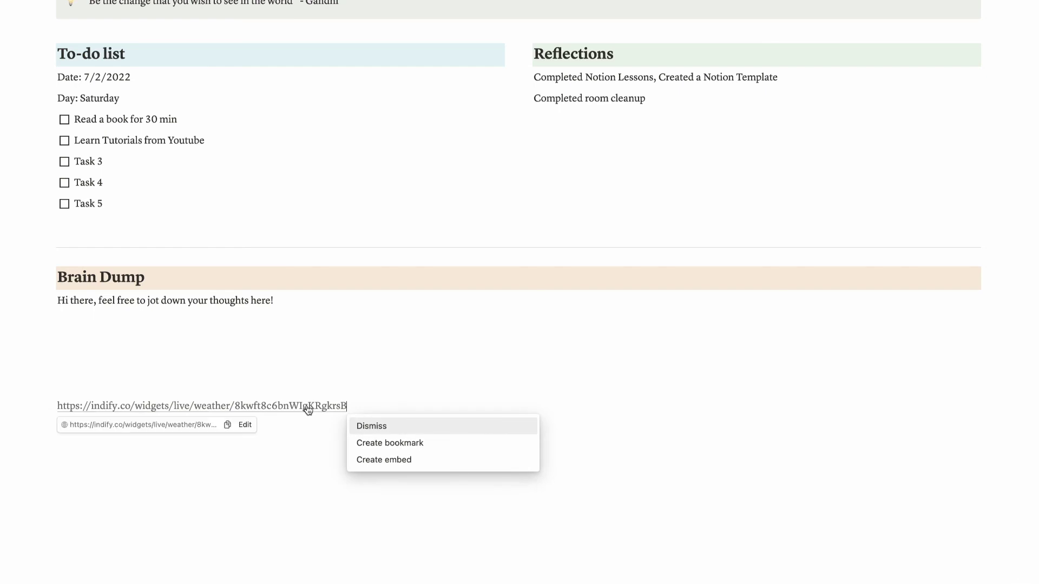
{"action": "left_click", "coordinate": [376, 461]}
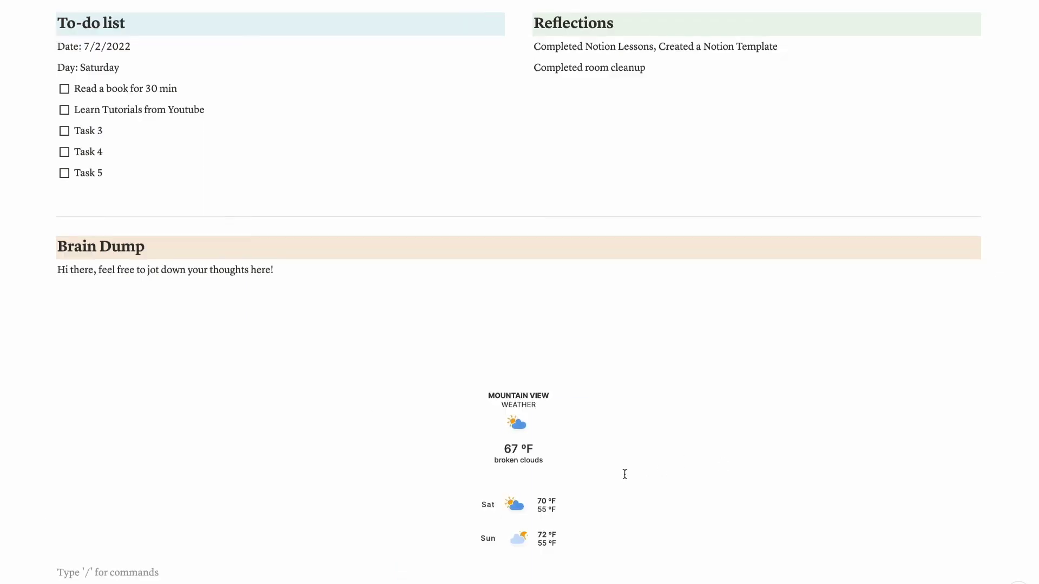
{"action": "mouse_move", "coordinate": [558, 461]}
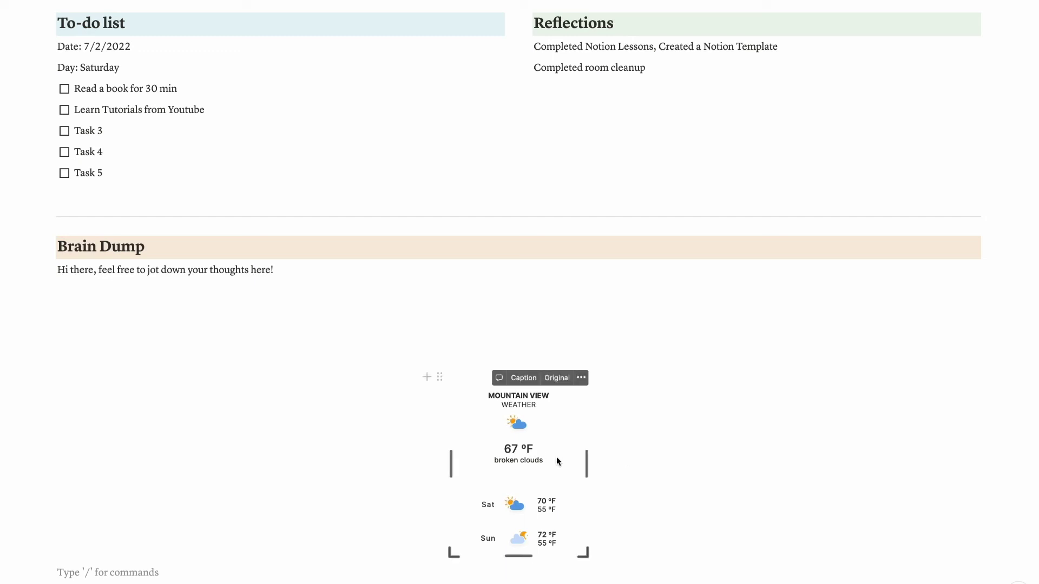
- Drag the weather embed's right edge outward so the Sat–Wed forecast fits one row
{"action": "left_click_drag", "start_coordinate": [585, 458], "coordinate": [725, 464]}
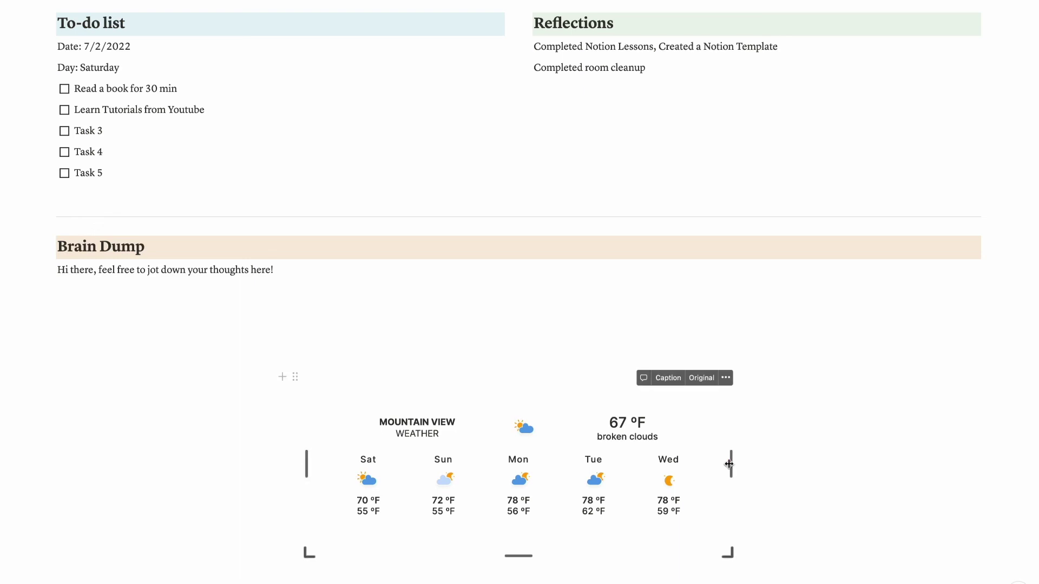
{"action": "scroll", "coordinate": [758, 449], "scroll_direction": "down", "scroll_amount": 1}
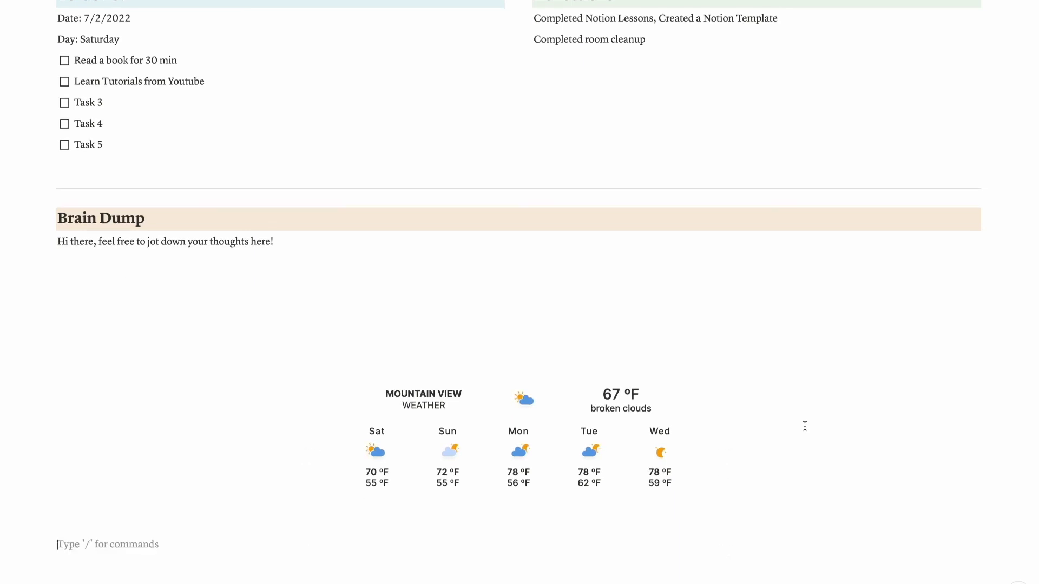
{"action": "scroll", "coordinate": [805, 426], "scroll_direction": "up", "scroll_amount": 10}
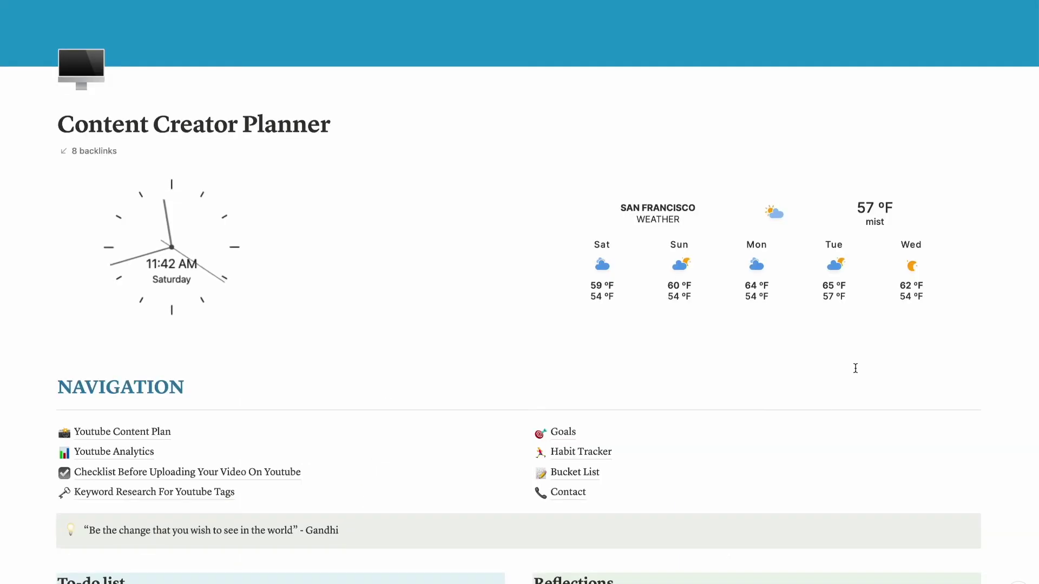